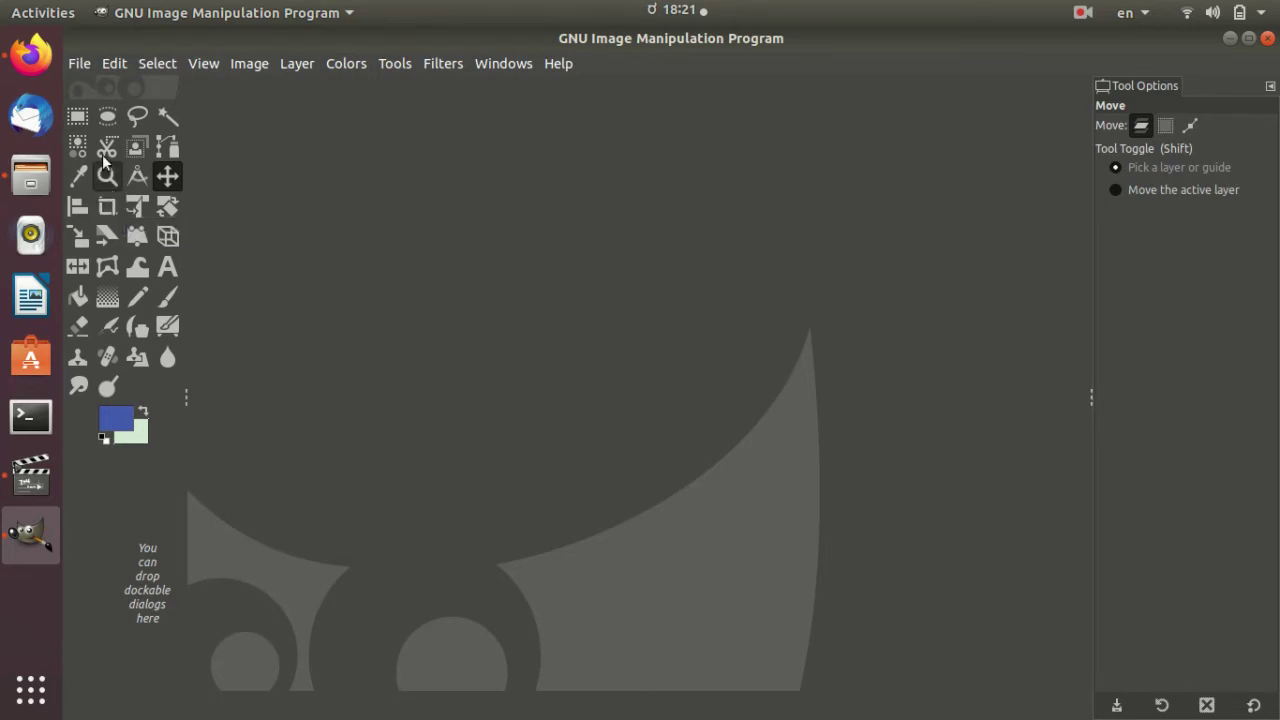
# Step: Open SOCARE.jpg from the Pictures folder and convert it to the built-in sRGB color profile
pyautogui.click(80, 68)
pyautogui.click(106, 137)
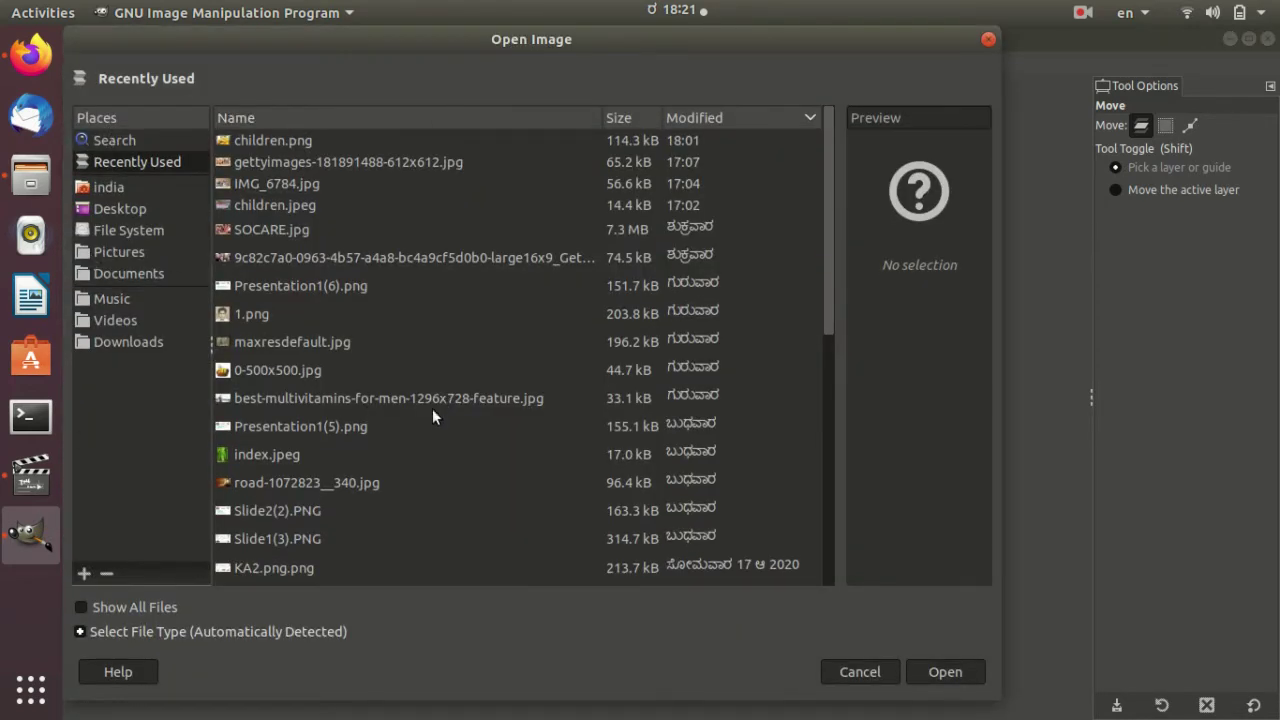
pyautogui.scroll(-5, 432, 410)
pyautogui.scroll(-2, 431, 417)
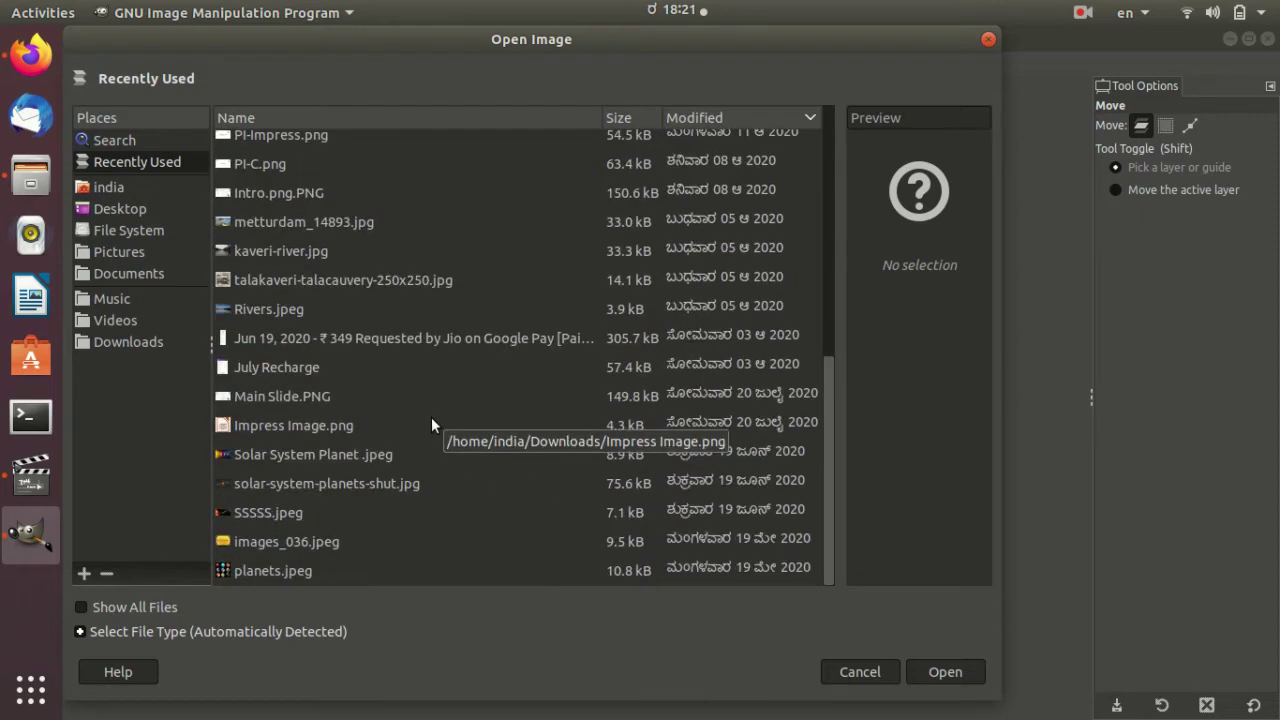
pyautogui.click(318, 487)
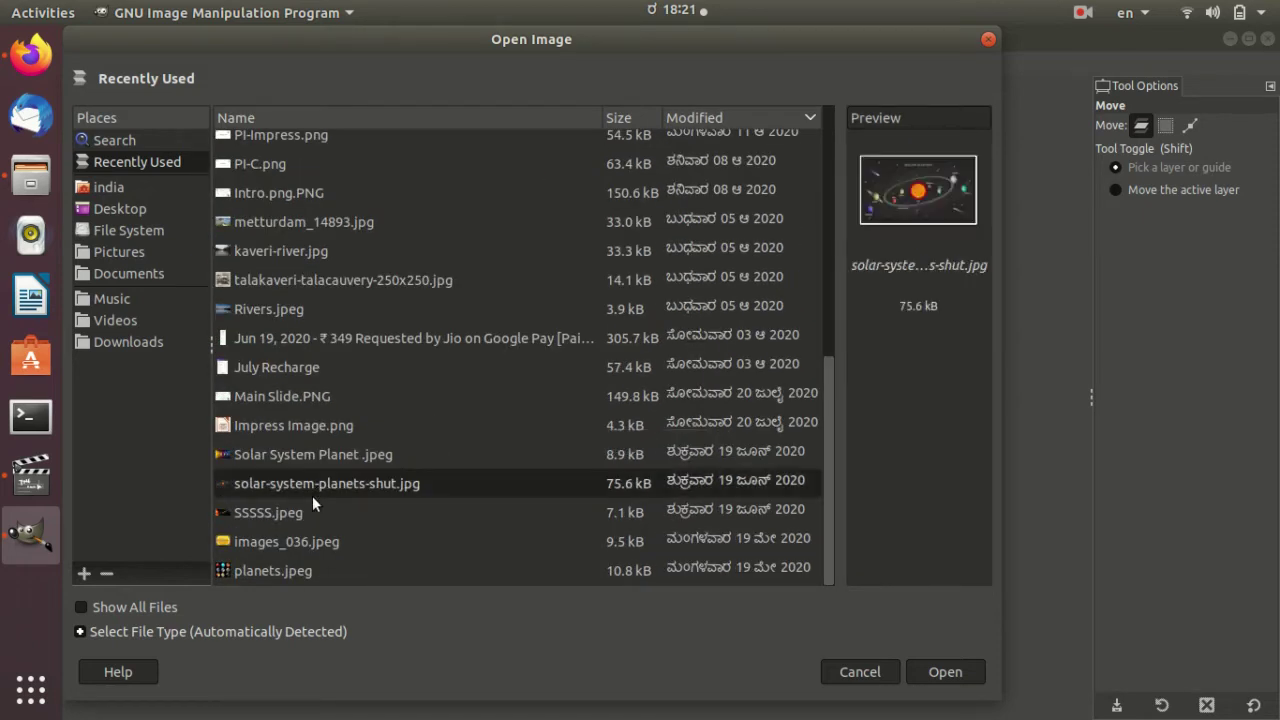
pyautogui.click(193, 250)
pyautogui.scroll(-3, 342, 533)
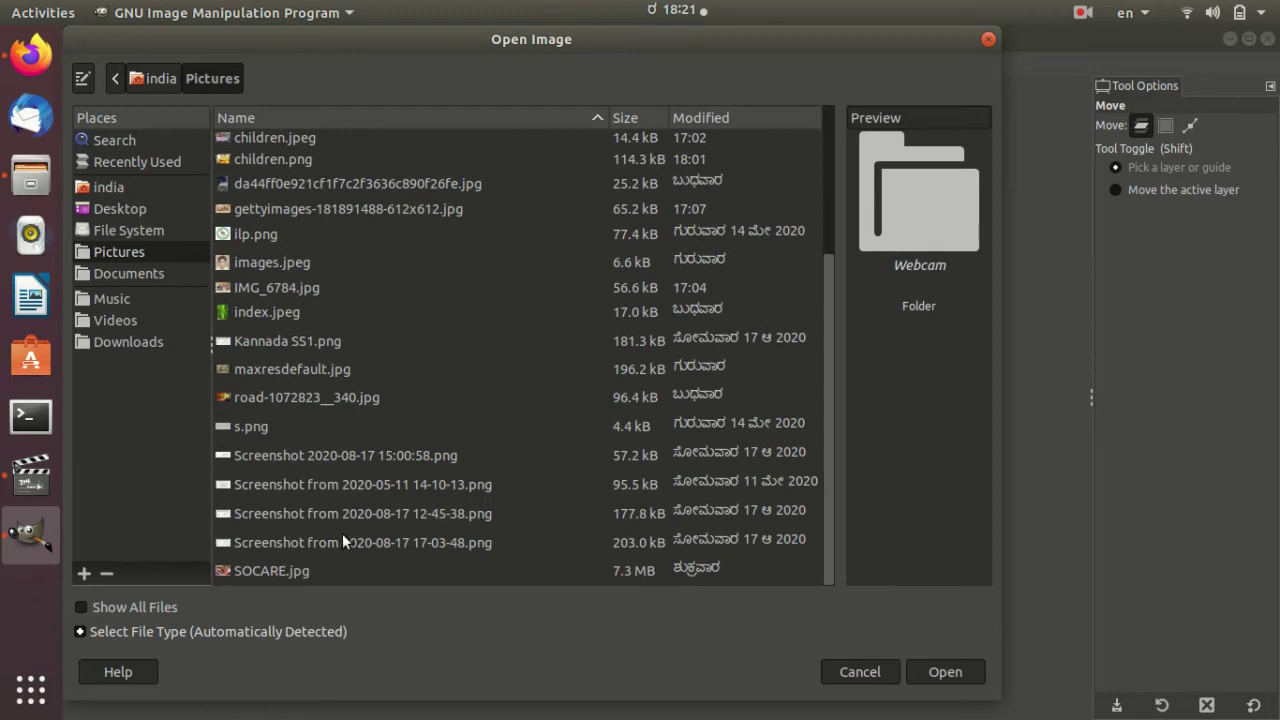
pyautogui.click(297, 575)
pyautogui.click(940, 674)
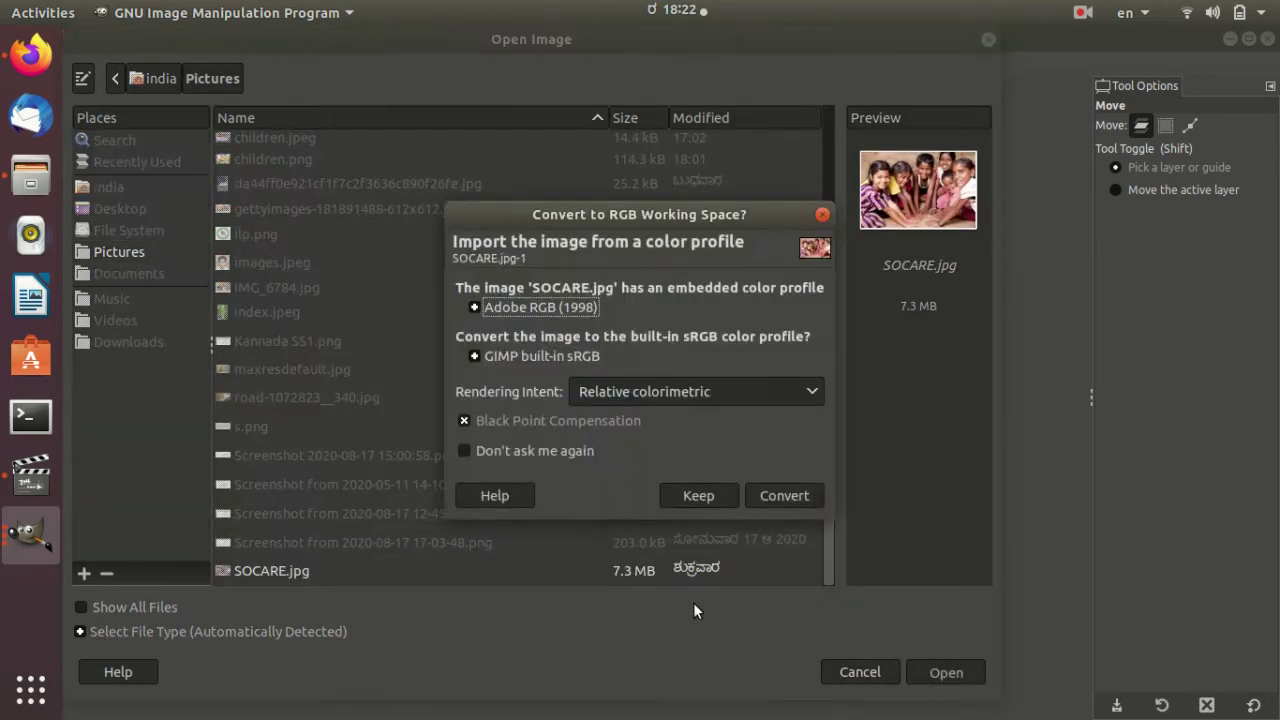
pyautogui.click(762, 494)
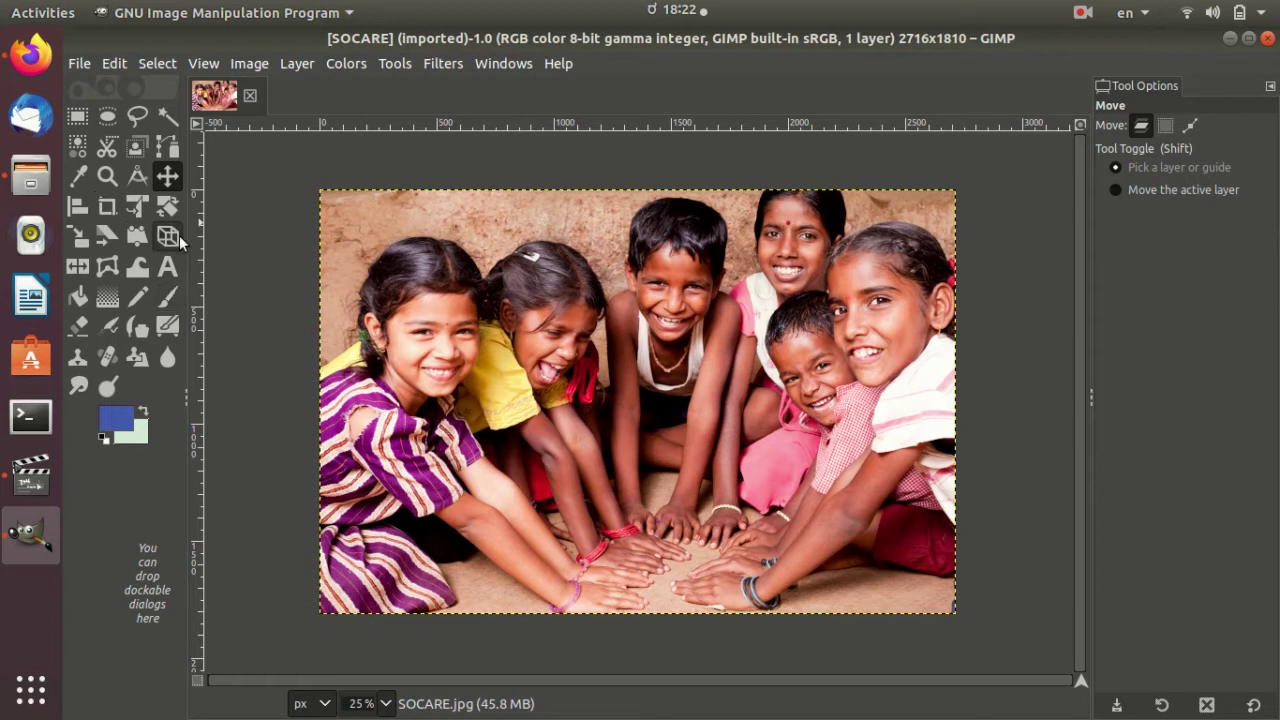
# Step: Widen the toolbox slightly, keeping its tools arranged in four columns
pyautogui.moveTo(188, 252); pyautogui.dragTo(312, 254)
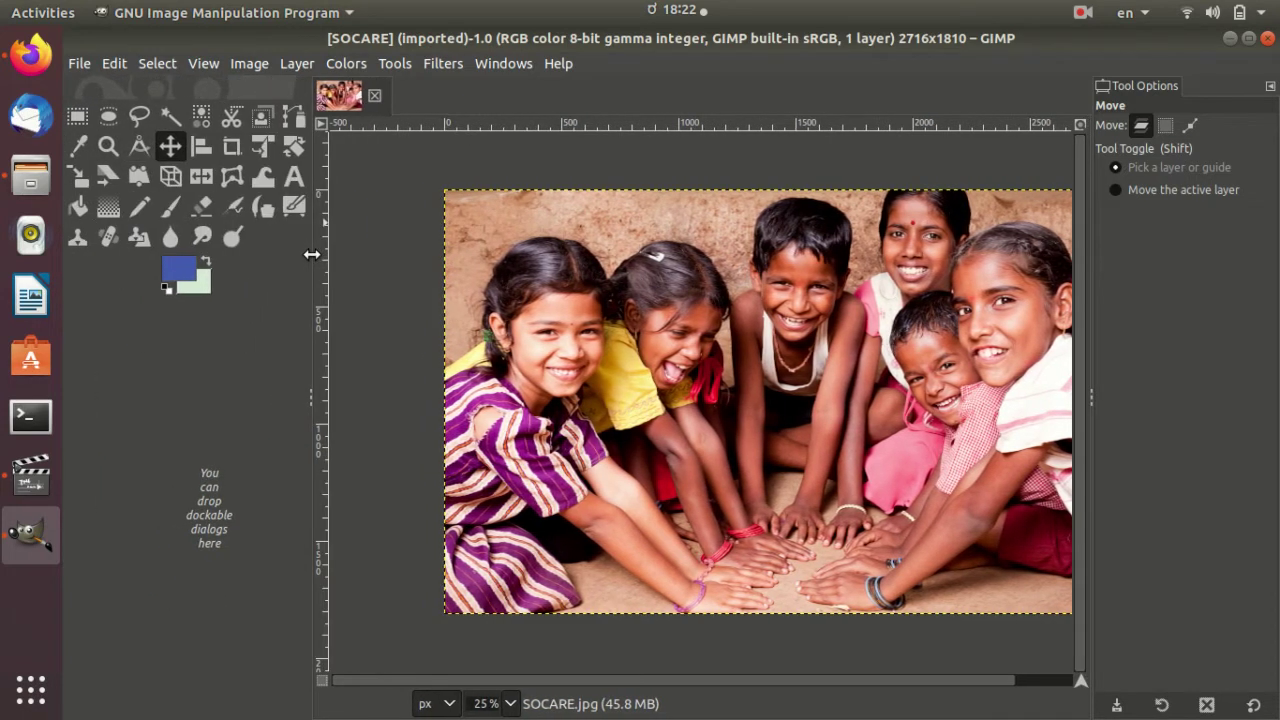
pyautogui.moveTo(312, 254); pyautogui.dragTo(240, 263)
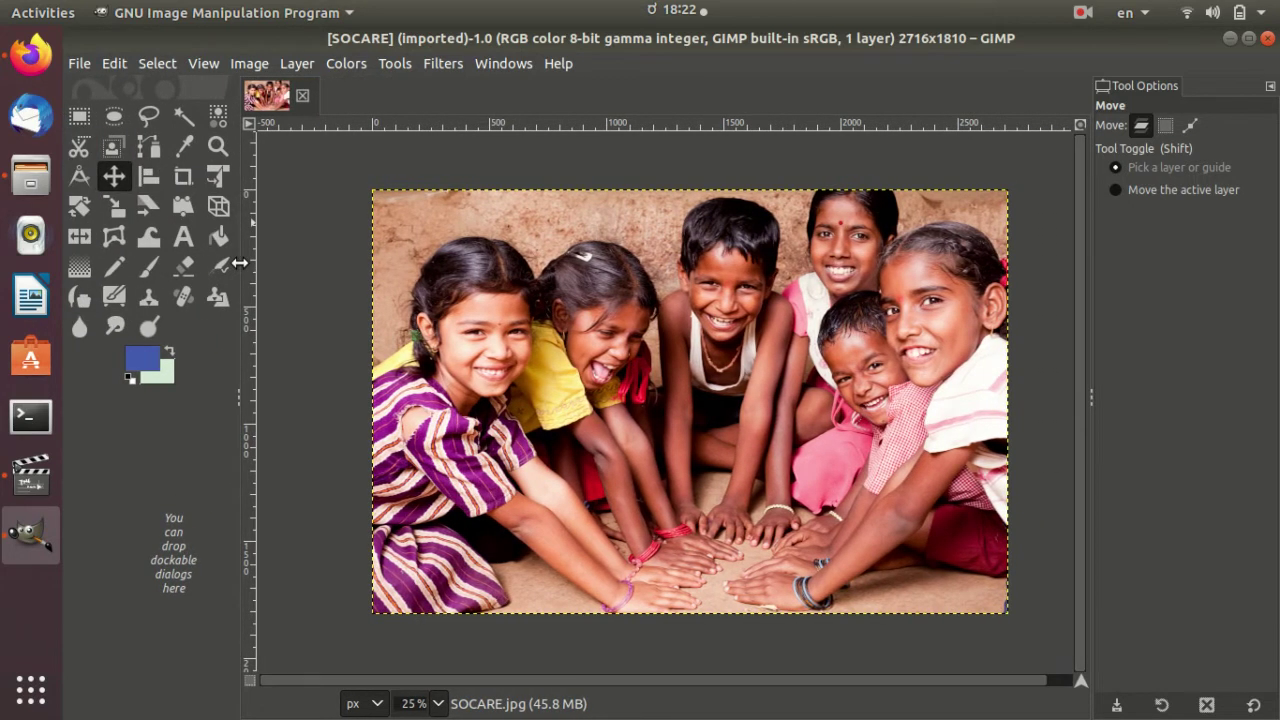
pyautogui.moveTo(240, 263); pyautogui.dragTo(212, 263)
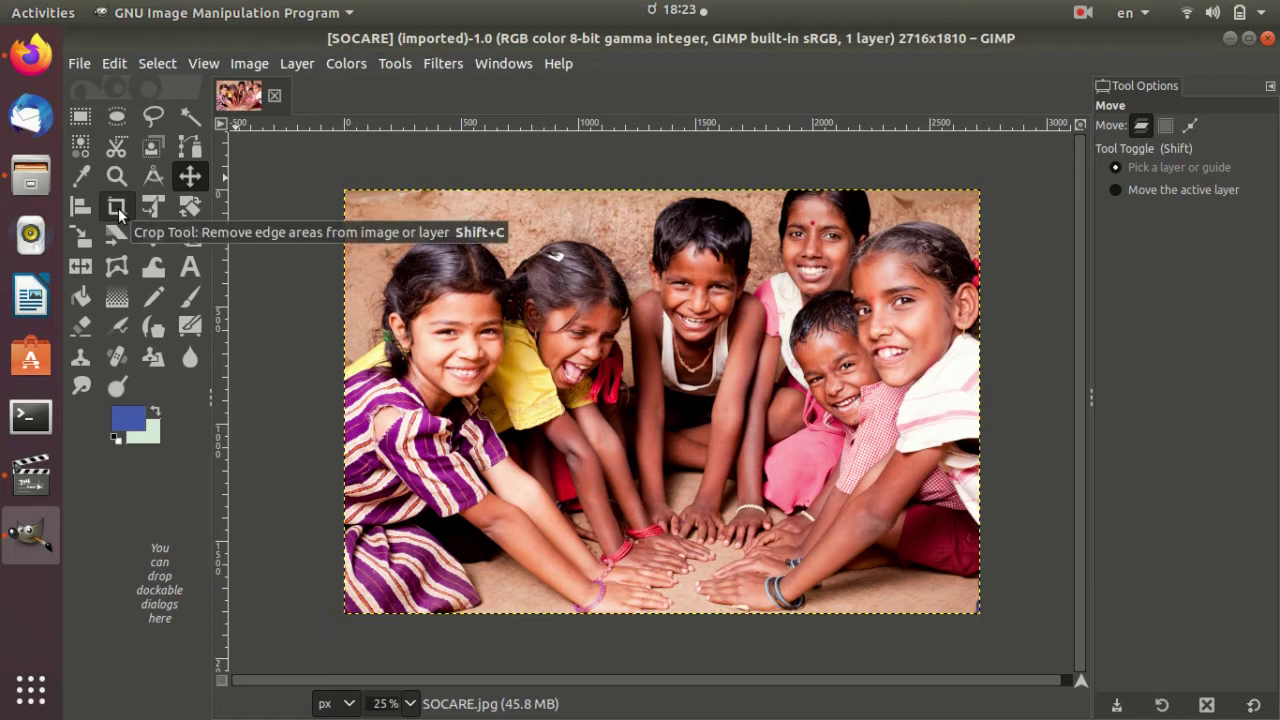
# Step: With the Crop tool, outline nearly the whole children photo, about 2576 × 1712 px, starting at about 48, 48
pyautogui.click(118, 214)
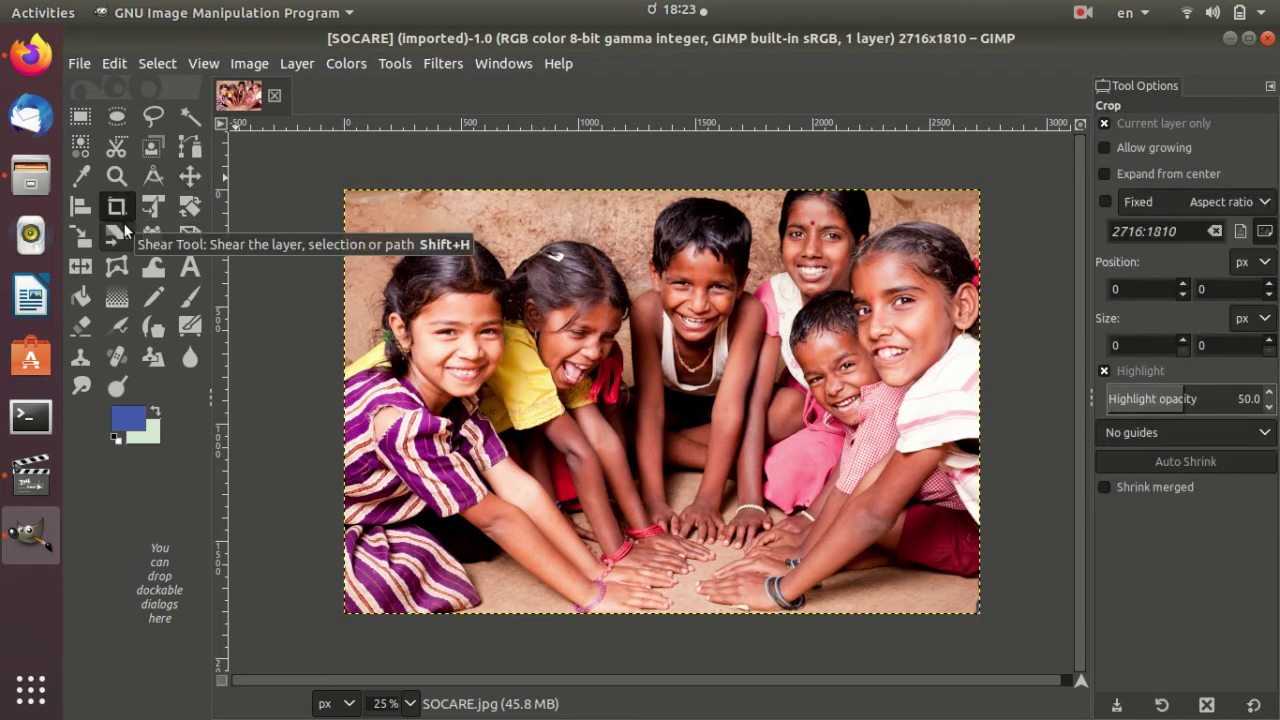
pyautogui.moveTo(359, 207); pyautogui.dragTo(977, 607)
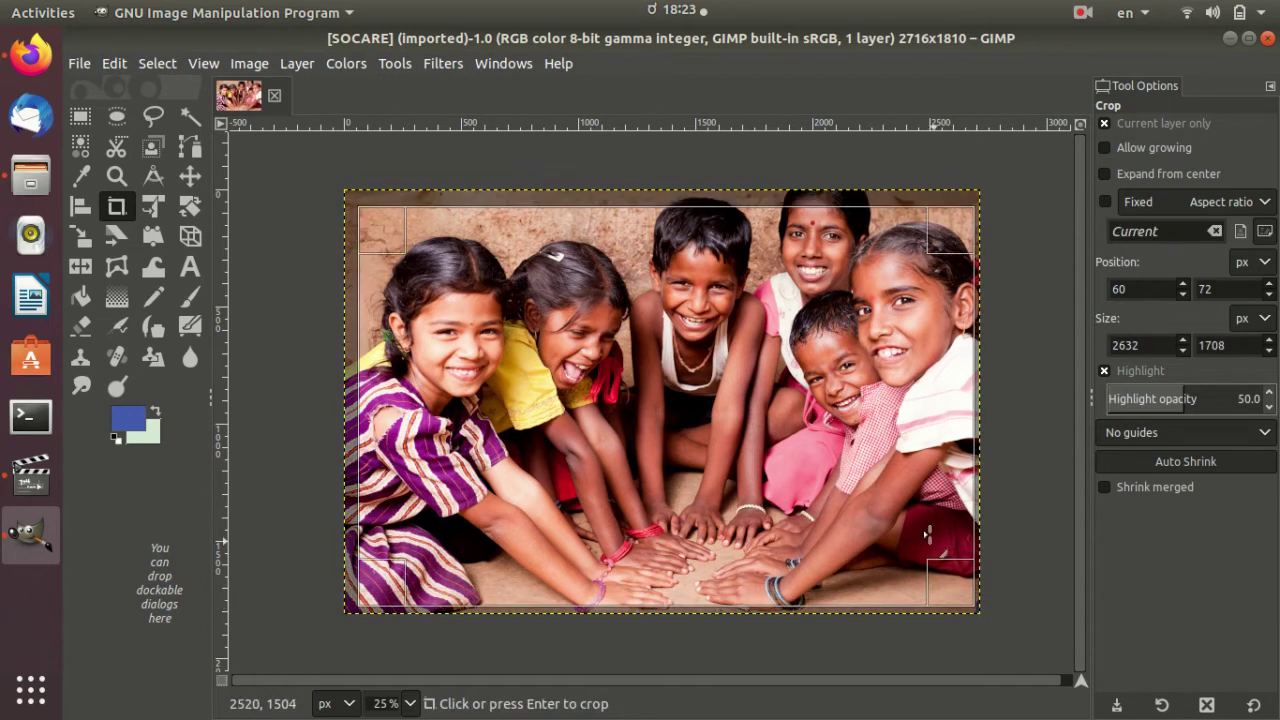
pyautogui.moveTo(724, 211); pyautogui.dragTo(724, 205)
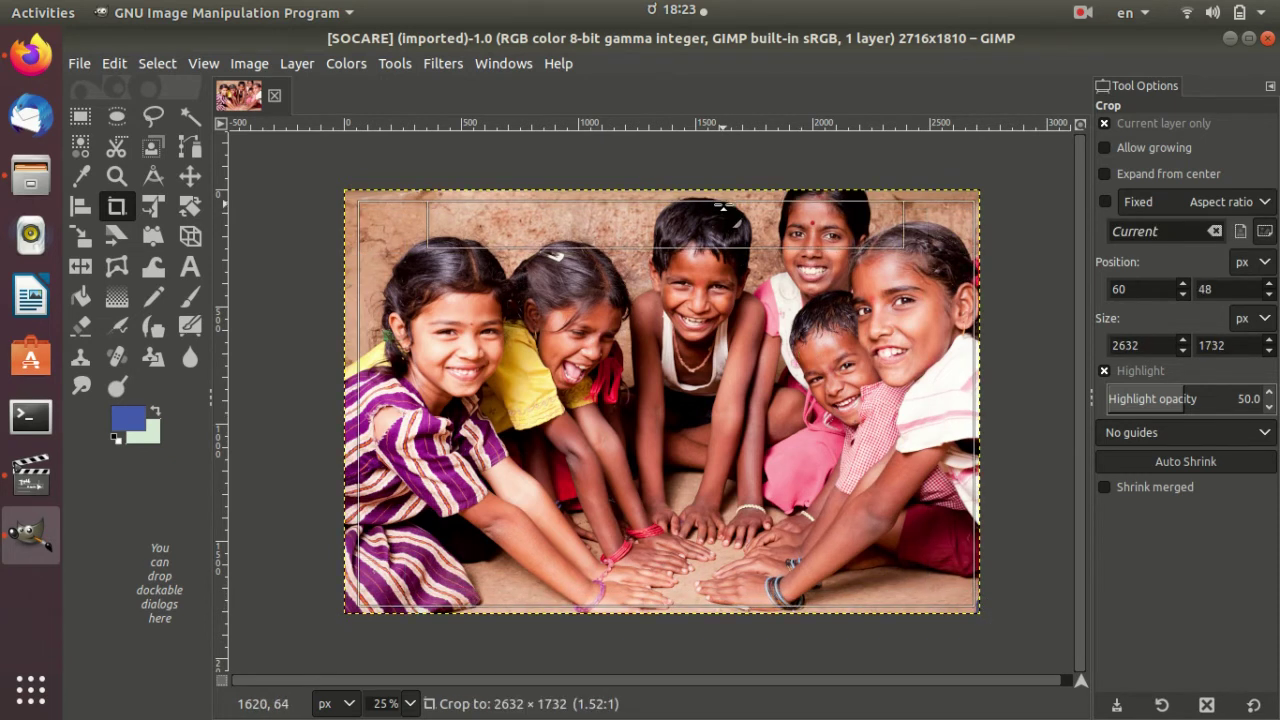
pyautogui.moveTo(390, 403)
pyautogui.mouseDown()
pyautogui.moveTo(733, 388)
pyautogui.moveTo(381, 422)
pyautogui.mouseUp()
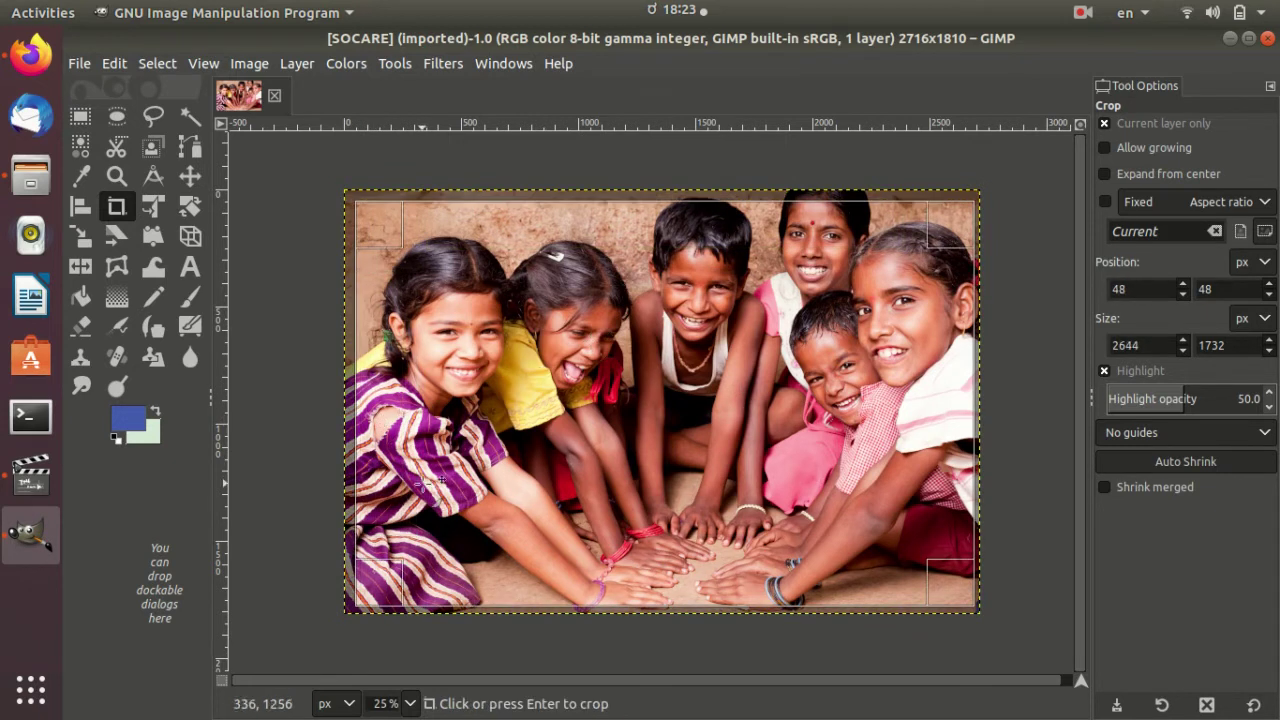
pyautogui.moveTo(667, 583)
pyautogui.mouseDown()
pyautogui.moveTo(666, 462)
pyautogui.moveTo(666, 563)
pyautogui.mouseUp()
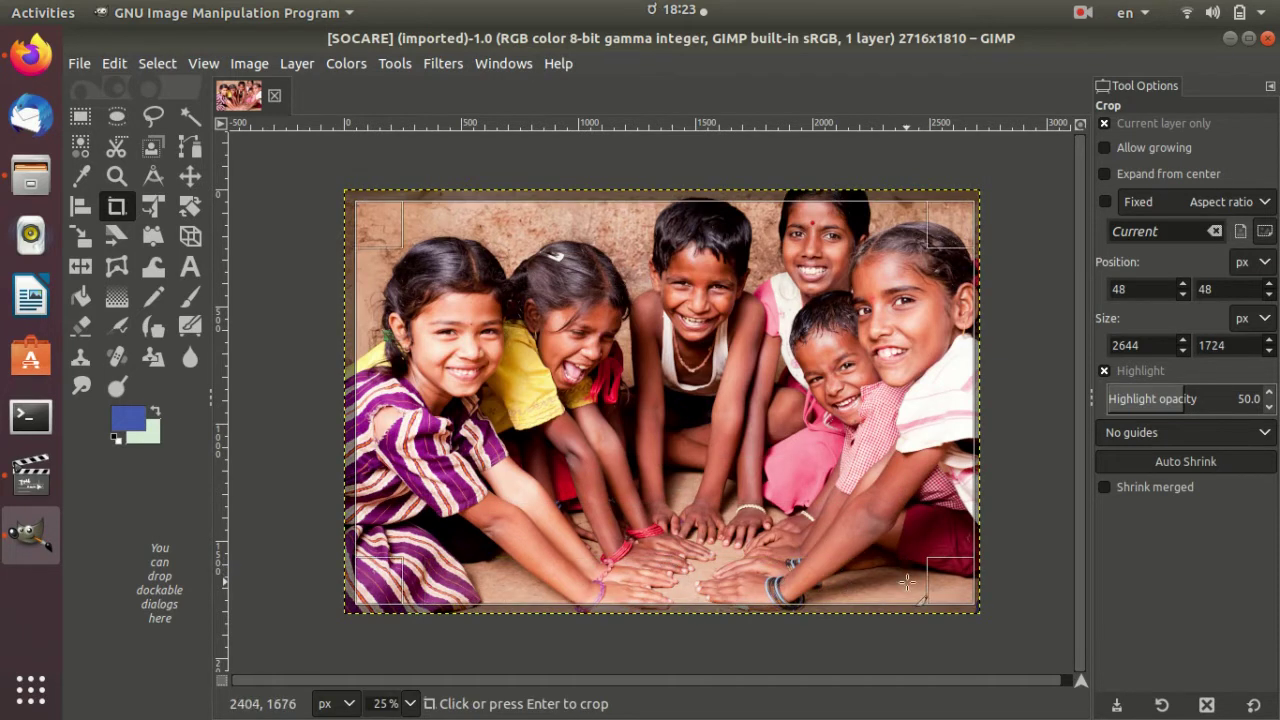
pyautogui.moveTo(950, 579); pyautogui.dragTo(928, 571)
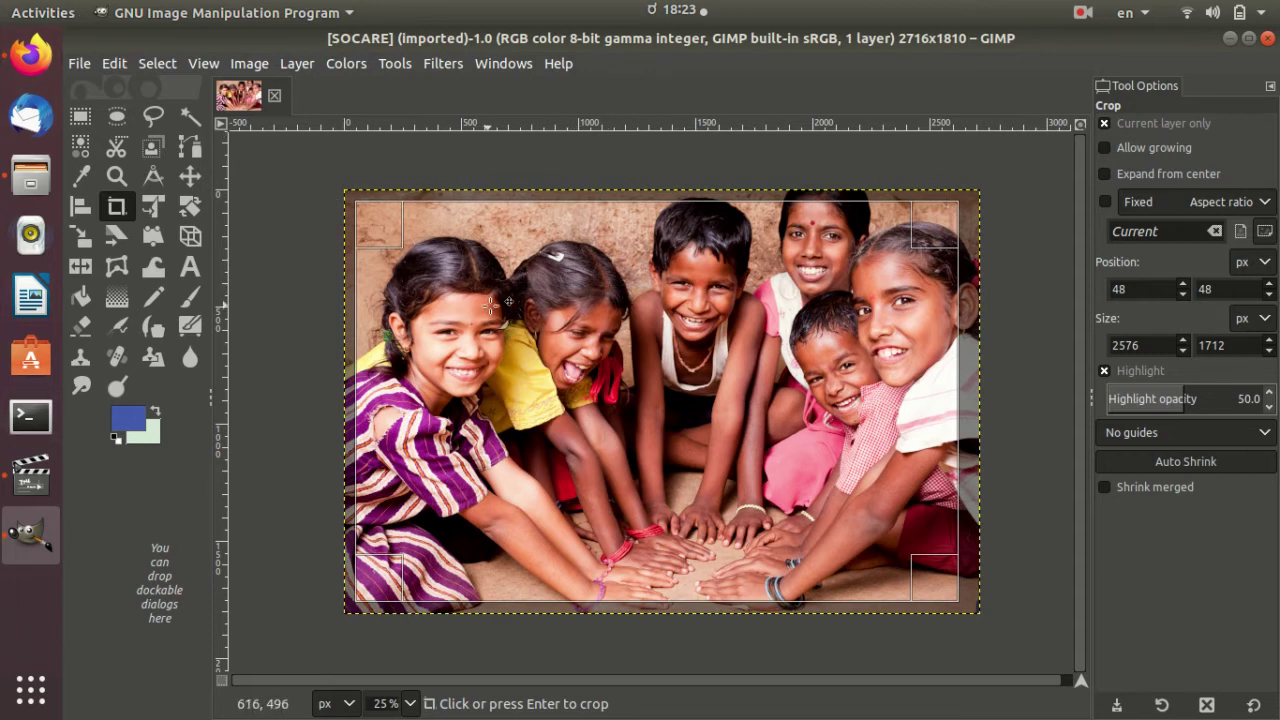
# Step: Set the crop area's horizontal position to 107 px and its width to 2577 px, and apply the crop
pyautogui.click(1183, 287)
pyautogui.moveTo(1183, 288)
pyautogui.mouseDown()
pyautogui.moveTo(1187, 303)
pyautogui.moveTo(1188, 290)
pyautogui.mouseUp()
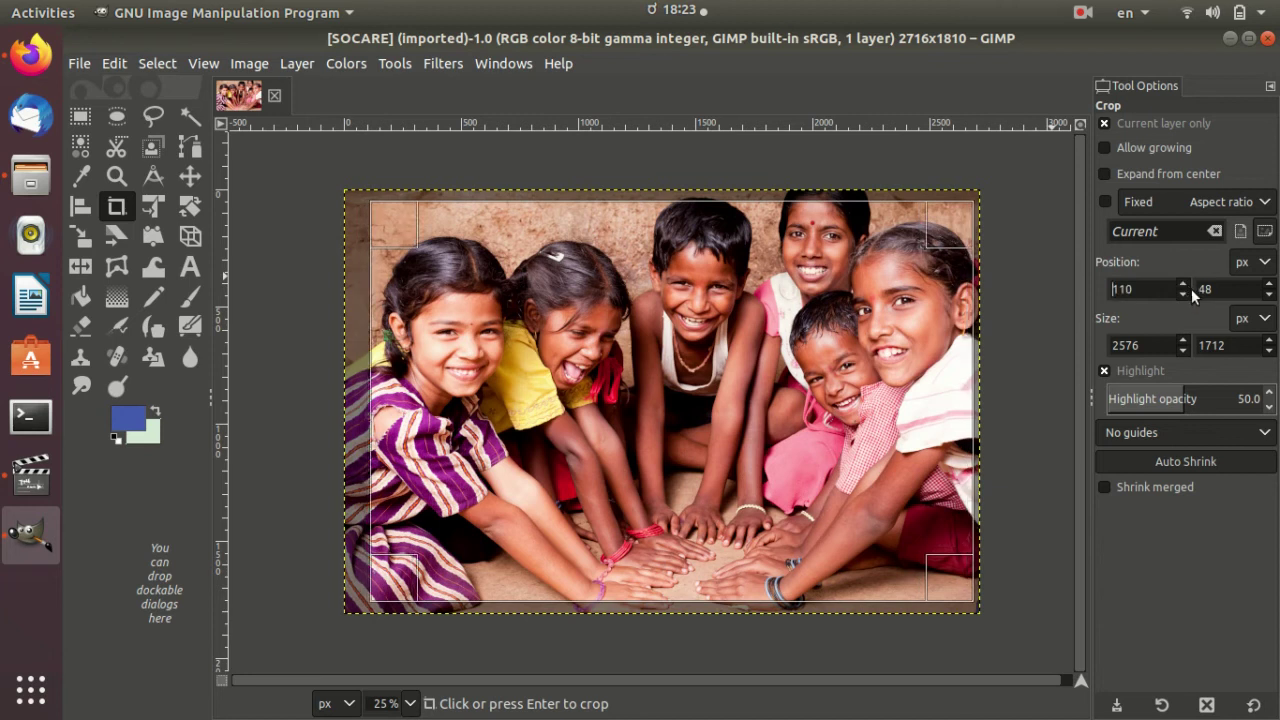
pyautogui.click(1184, 295)
pyautogui.click(1184, 340)
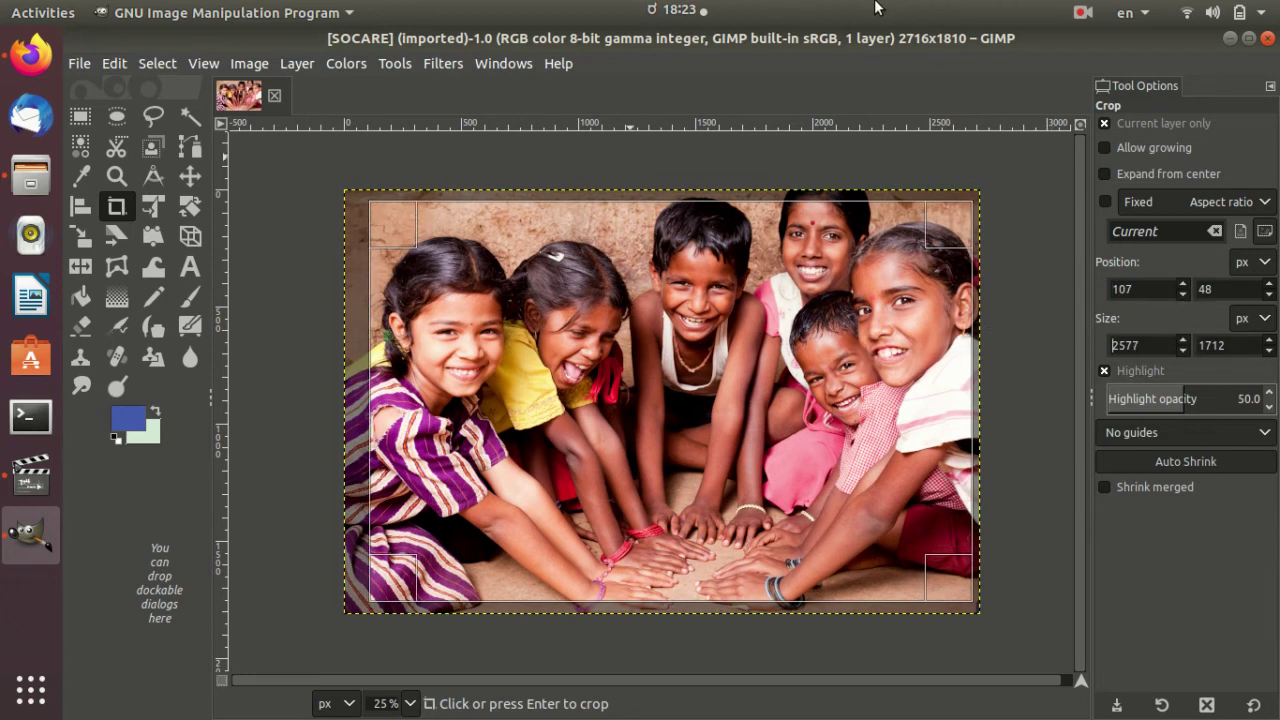
pyautogui.click(533, 310)
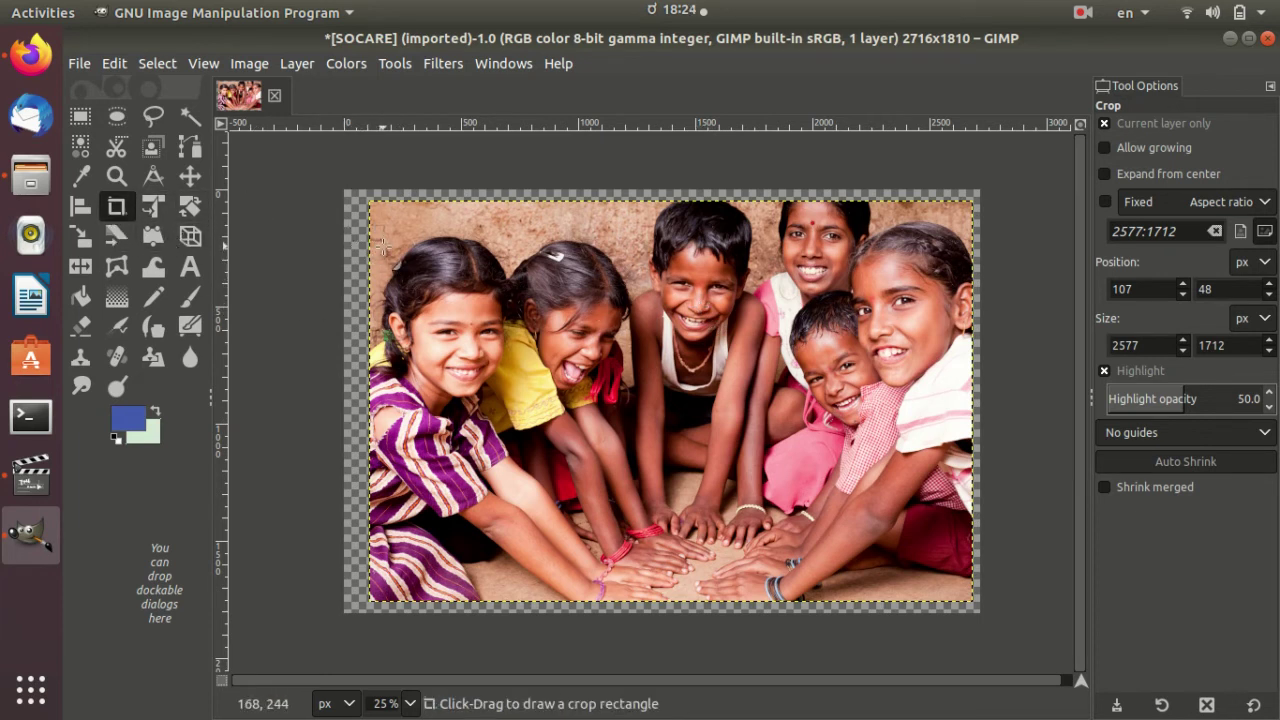
# Step: Try cropping the layer to the leftmost girl's face, about 568 × 836 px, and undo that crop
pyautogui.moveTo(384, 238); pyautogui.dragTo(511, 421)
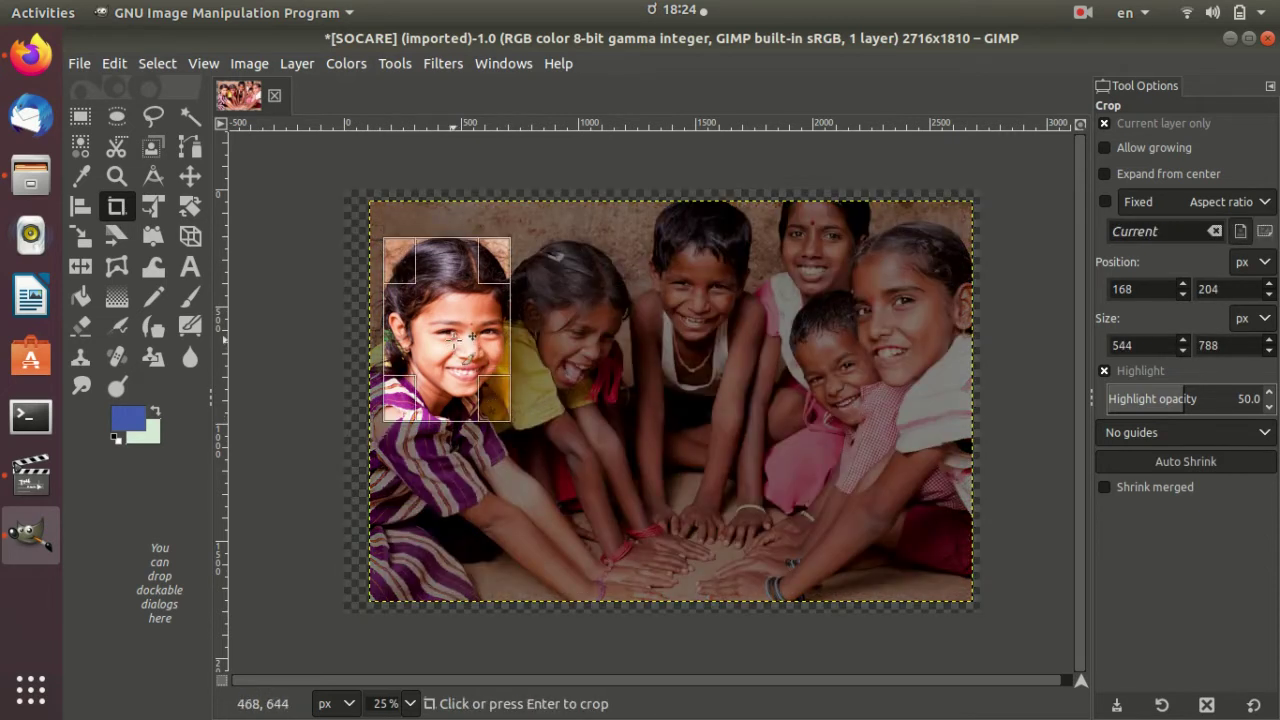
pyautogui.moveTo(394, 276)
pyautogui.mouseDown()
pyautogui.moveTo(404, 272)
pyautogui.moveTo(392, 250)
pyautogui.moveTo(400, 262)
pyautogui.mouseUp()
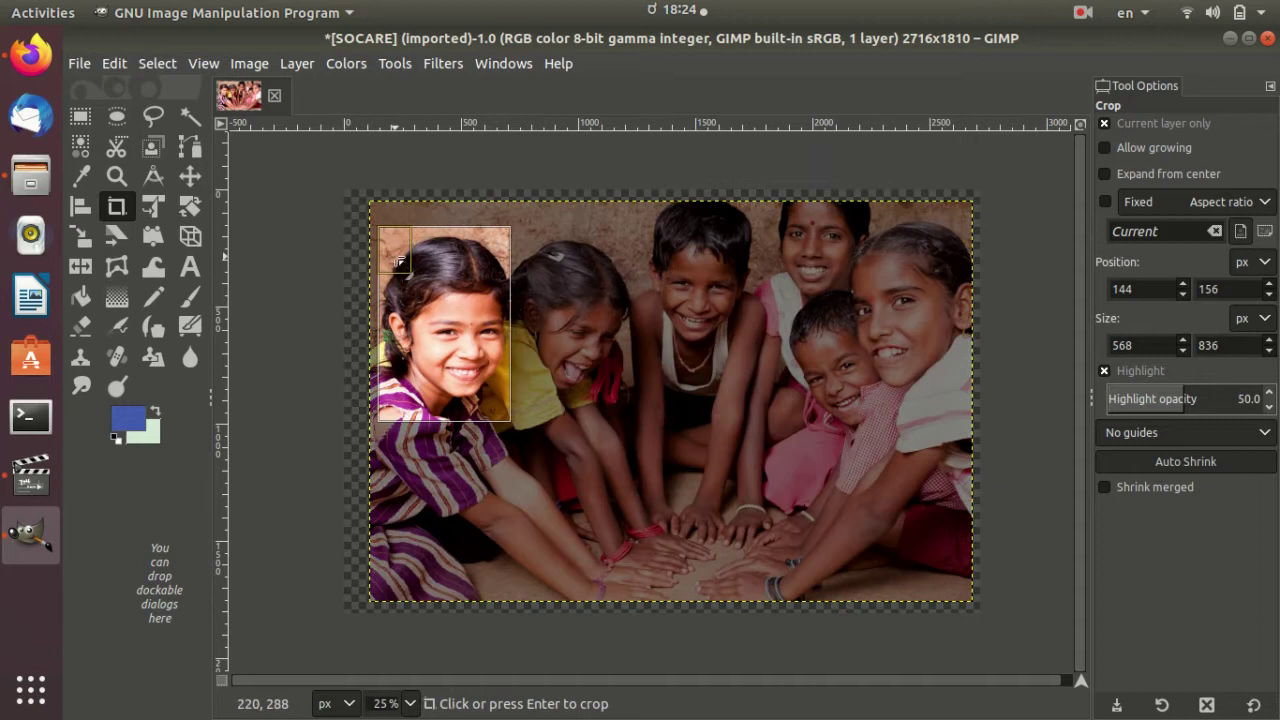
pyautogui.press('Return')
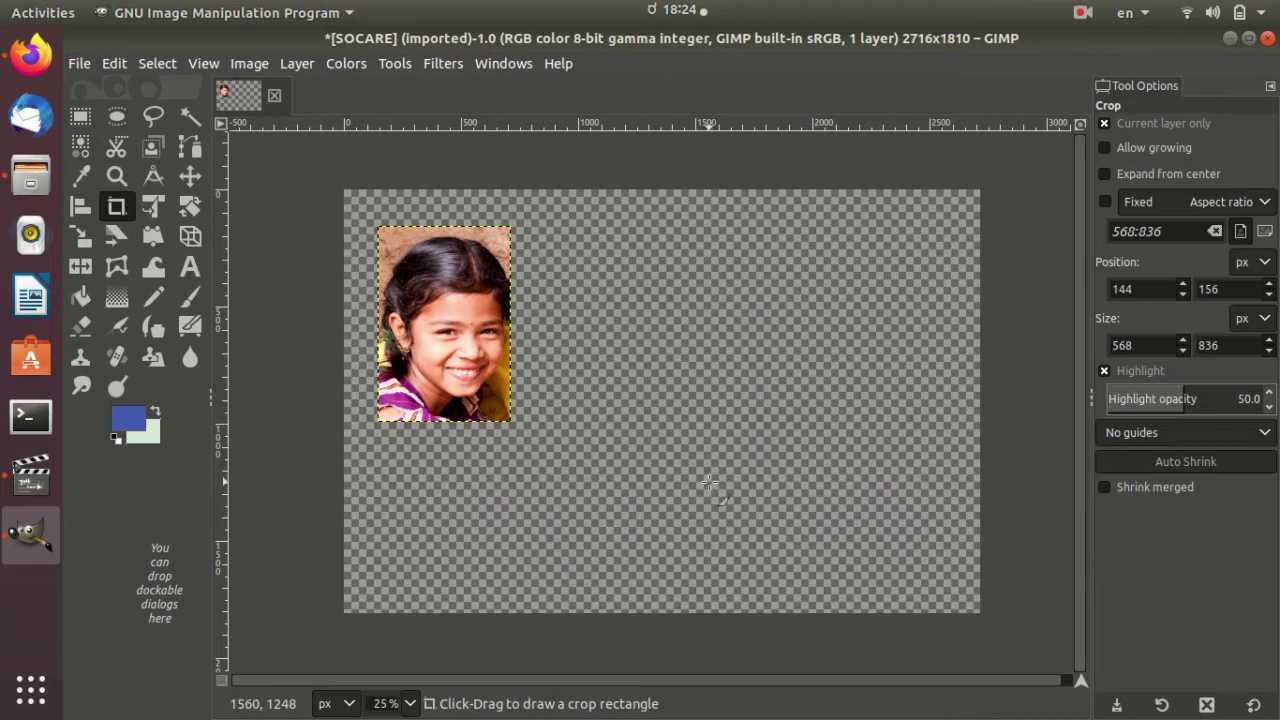
pyautogui.hotkey('ctrl', 'z')
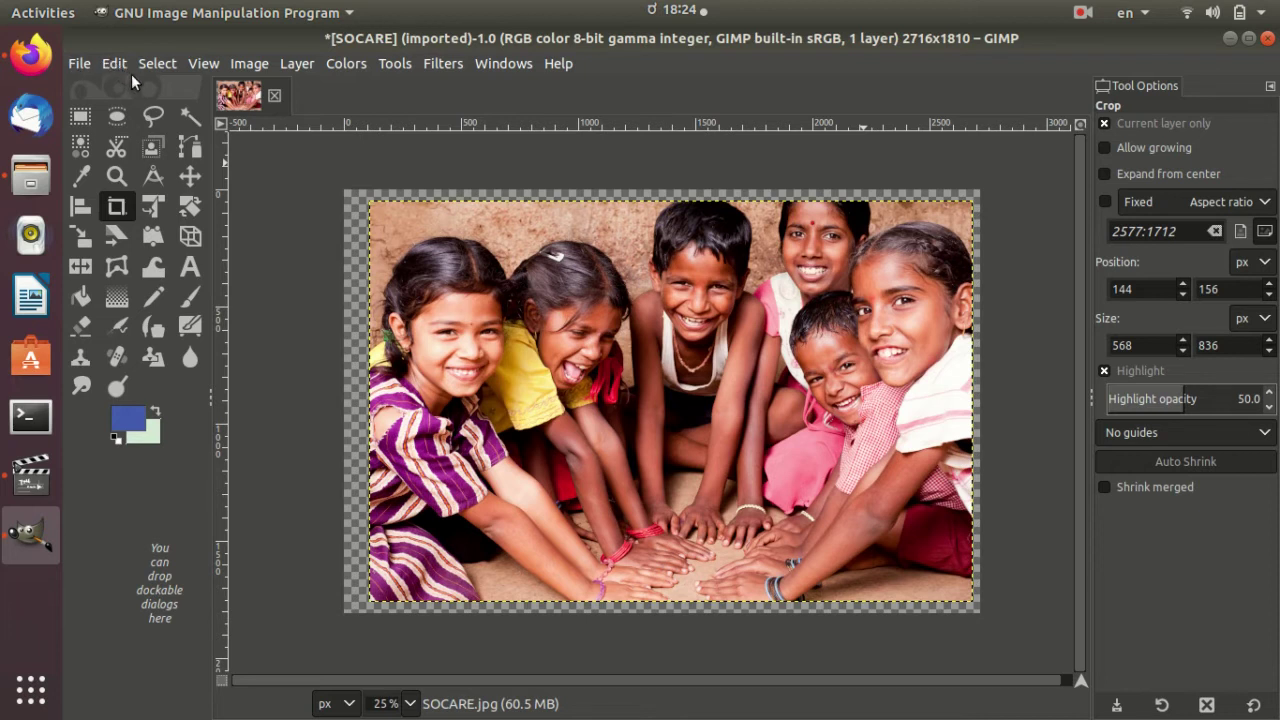
# Step: Open ilp.png from the Pictures folder as a separate image
pyautogui.click(78, 63)
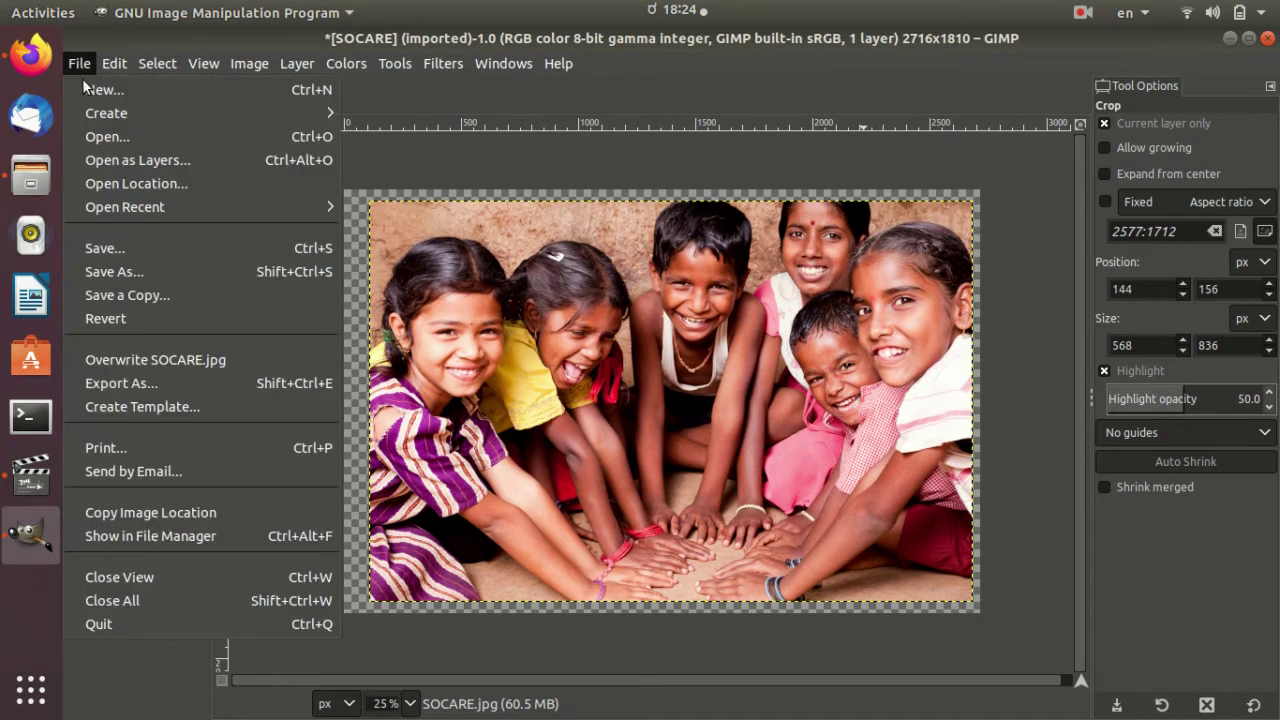
pyautogui.click(112, 136)
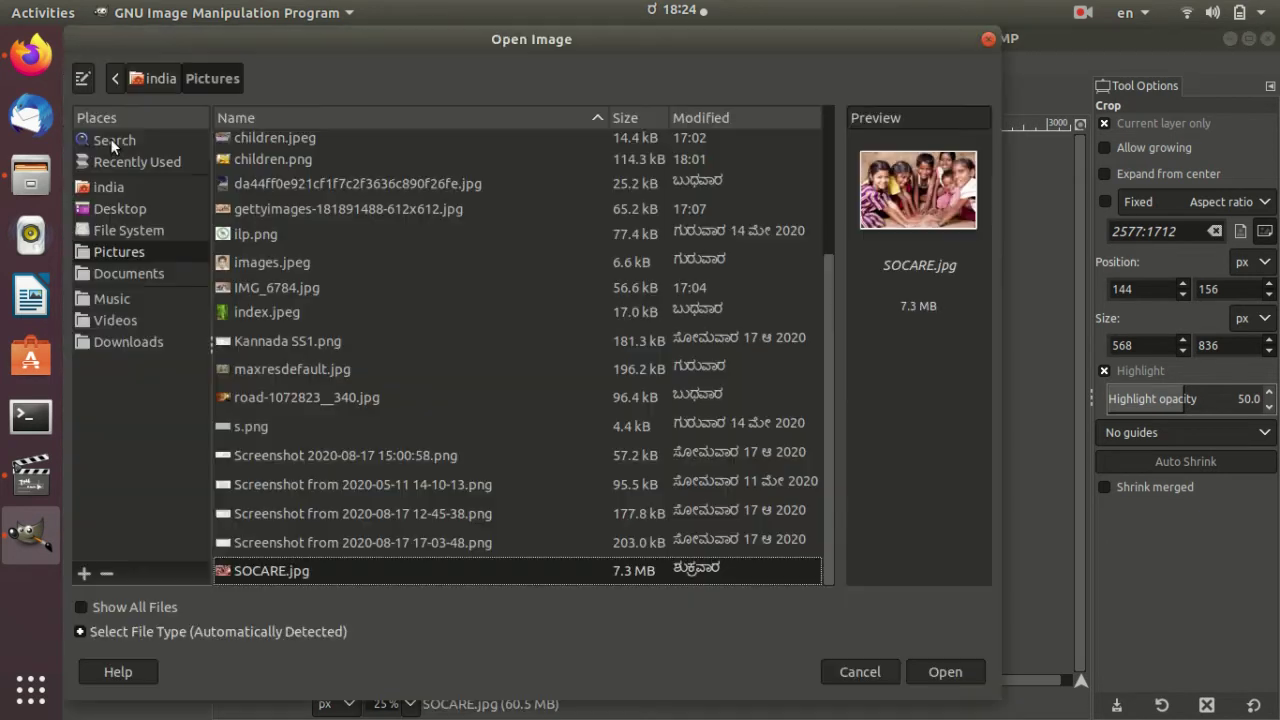
pyautogui.click(224, 234)
pyautogui.click(943, 673)
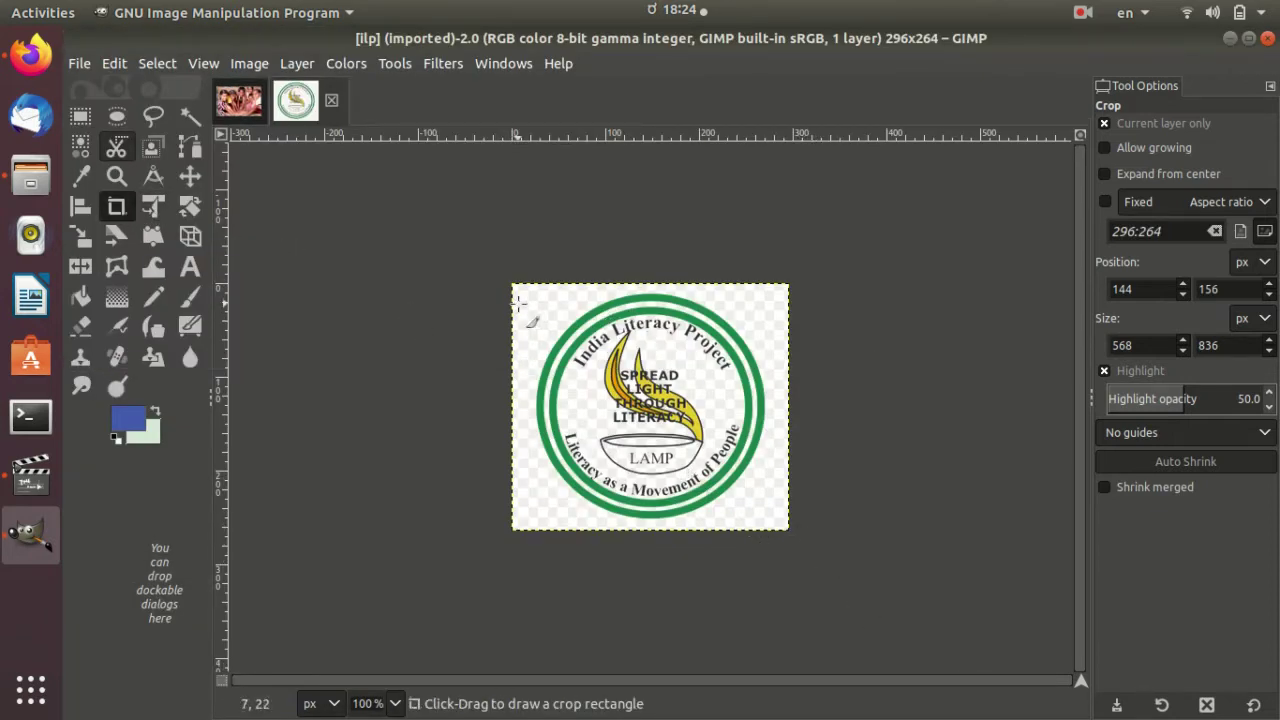
# Step: Crop the logo layer closely around its green circle, about 250 × 246 px, starting at about 25, 8
pyautogui.moveTo(540, 302); pyautogui.dragTo(655, 387)
pyautogui.moveTo(757, 490); pyautogui.dragTo(787, 535)
pyautogui.moveTo(654, 318); pyautogui.dragTo(659, 312)
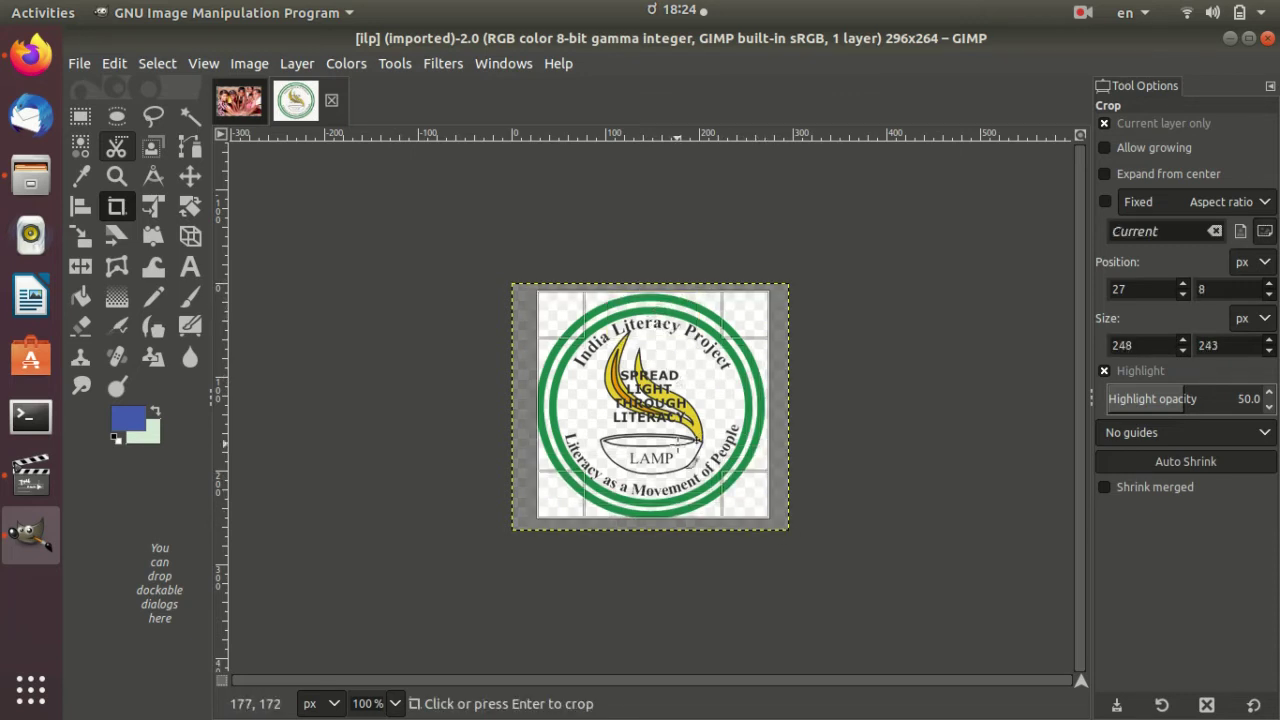
pyautogui.moveTo(656, 481); pyautogui.dragTo(656, 484)
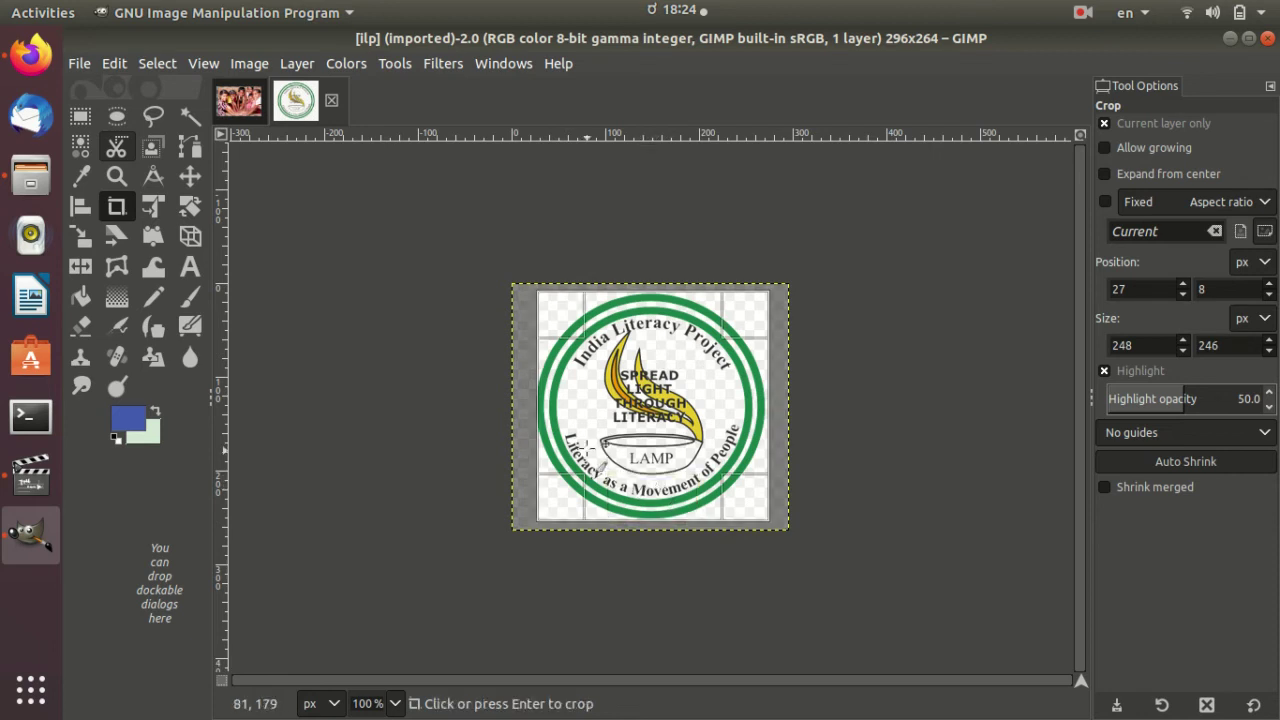
pyautogui.moveTo(560, 419); pyautogui.dragTo(557, 417)
pyautogui.press('Return')
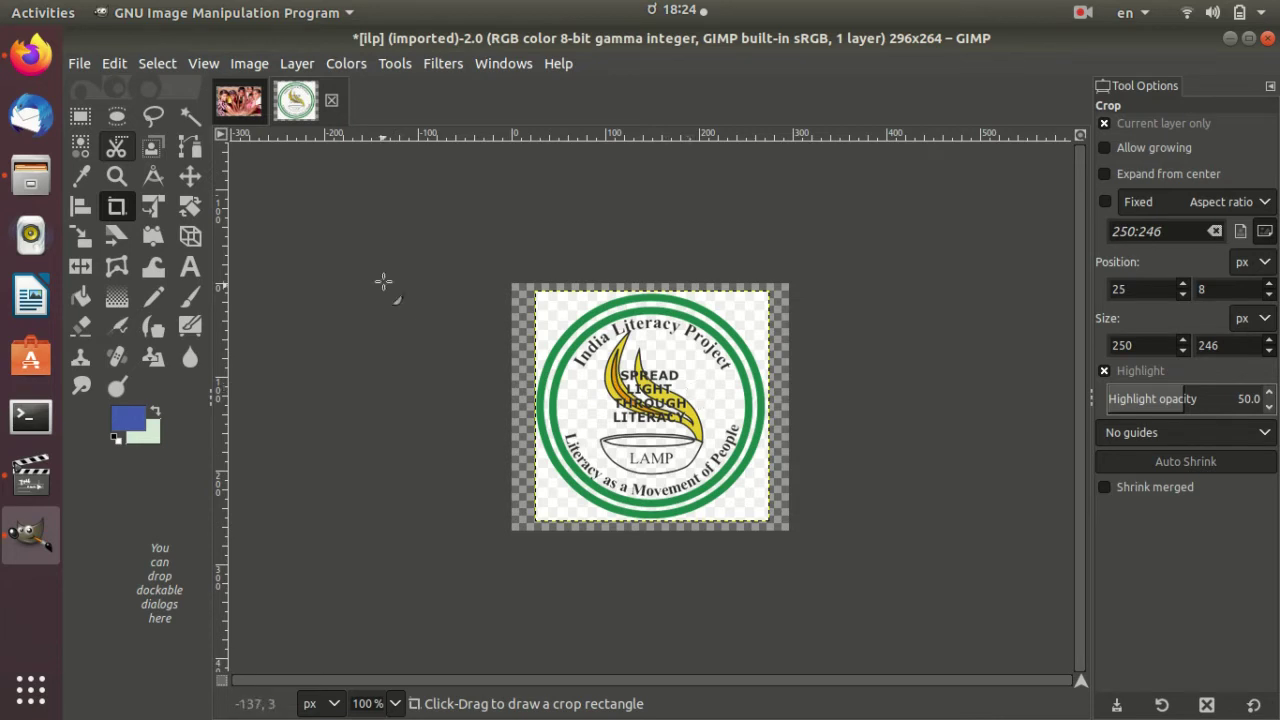
# Step: Copy the cropped logo layer to the clipboard and switch back to the SOCARE image
pyautogui.click(218, 96)
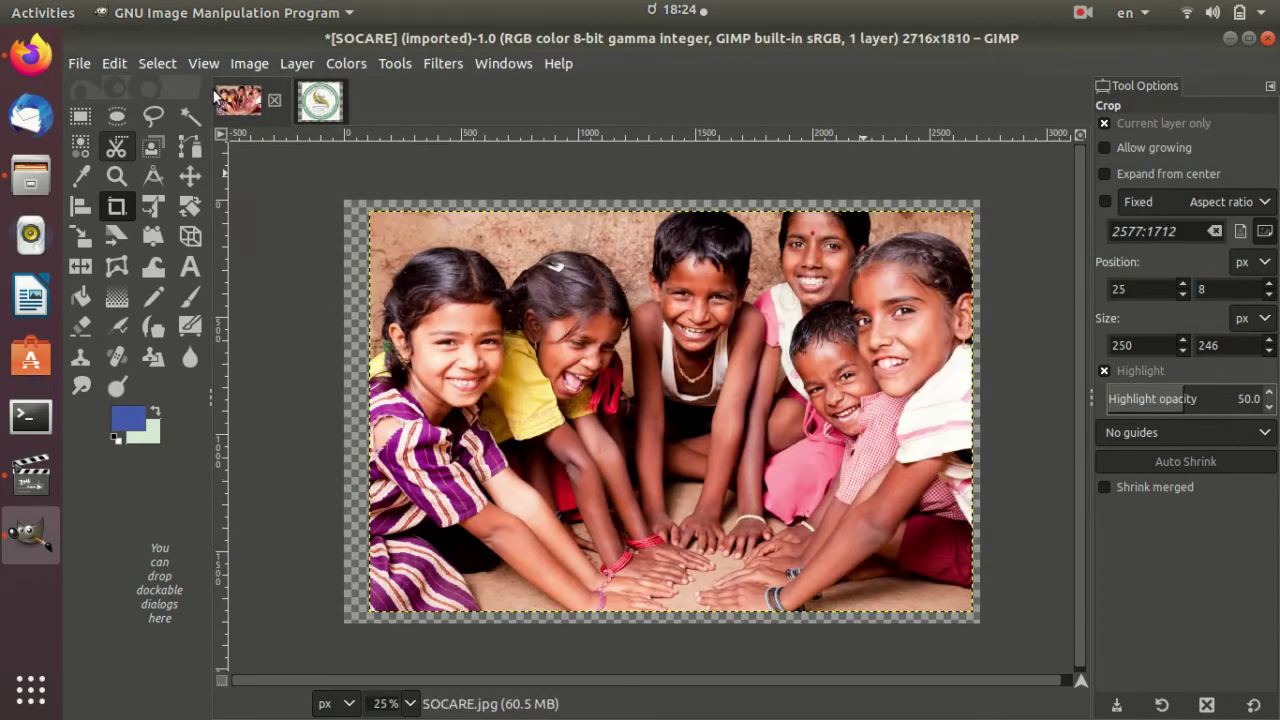
pyautogui.click(320, 100)
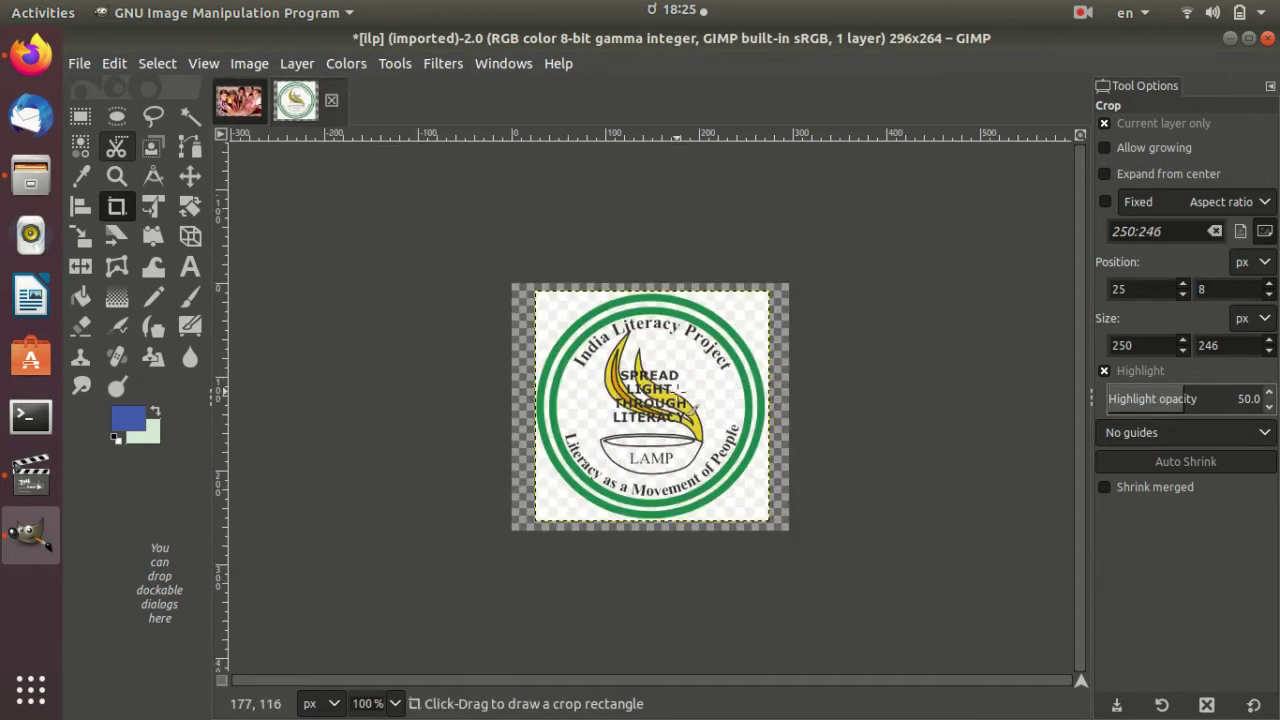
pyautogui.hotkey('ctrl', 'c')
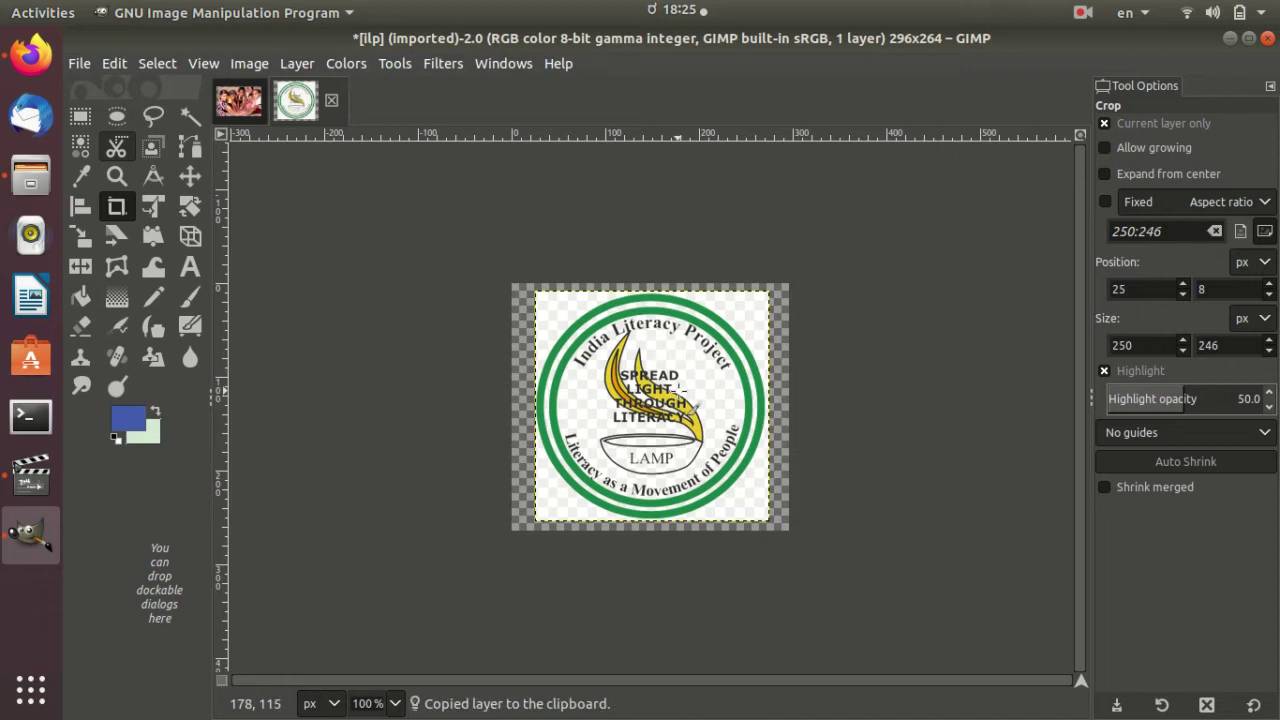
pyautogui.rightClick(679, 388)
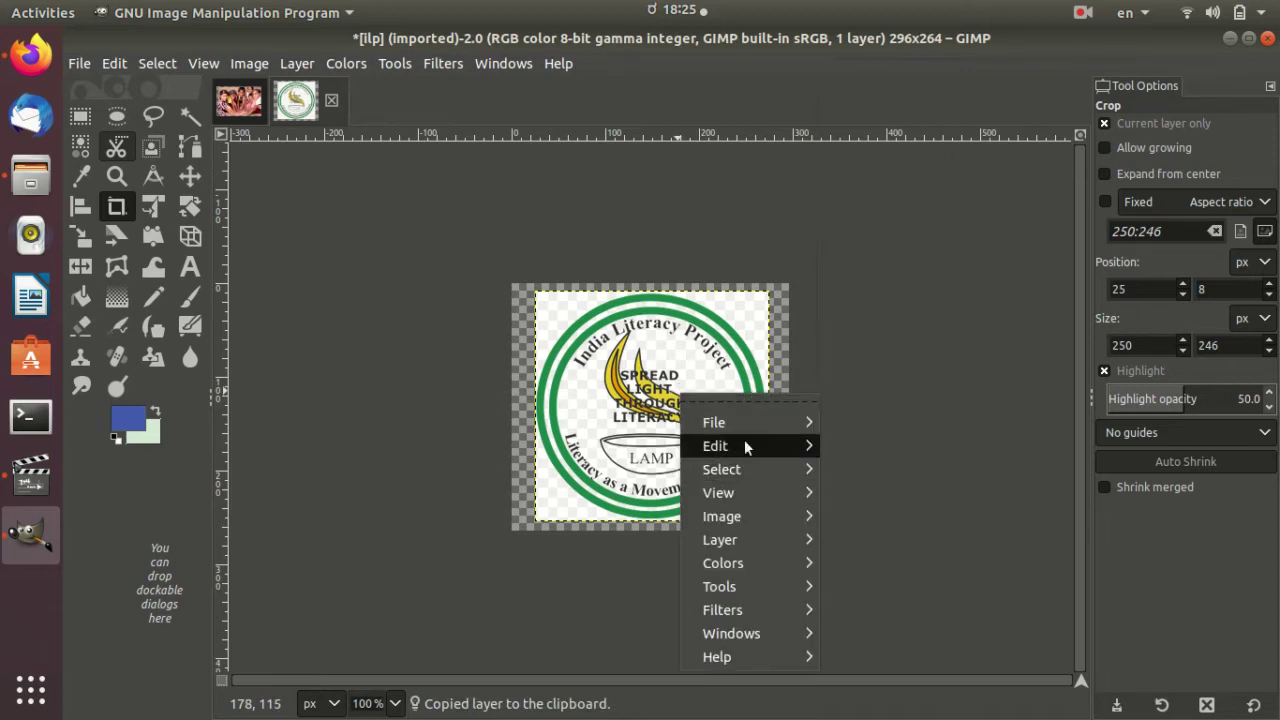
pyautogui.moveTo(744, 442)
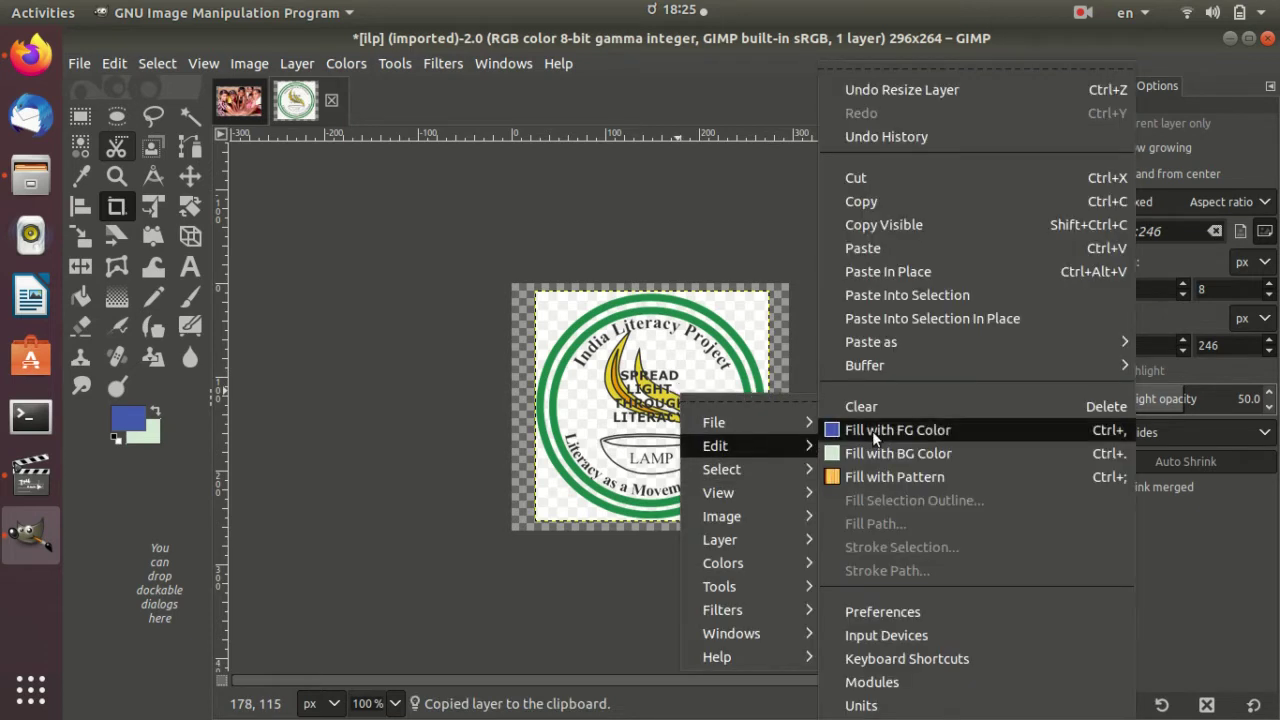
pyautogui.click(915, 199)
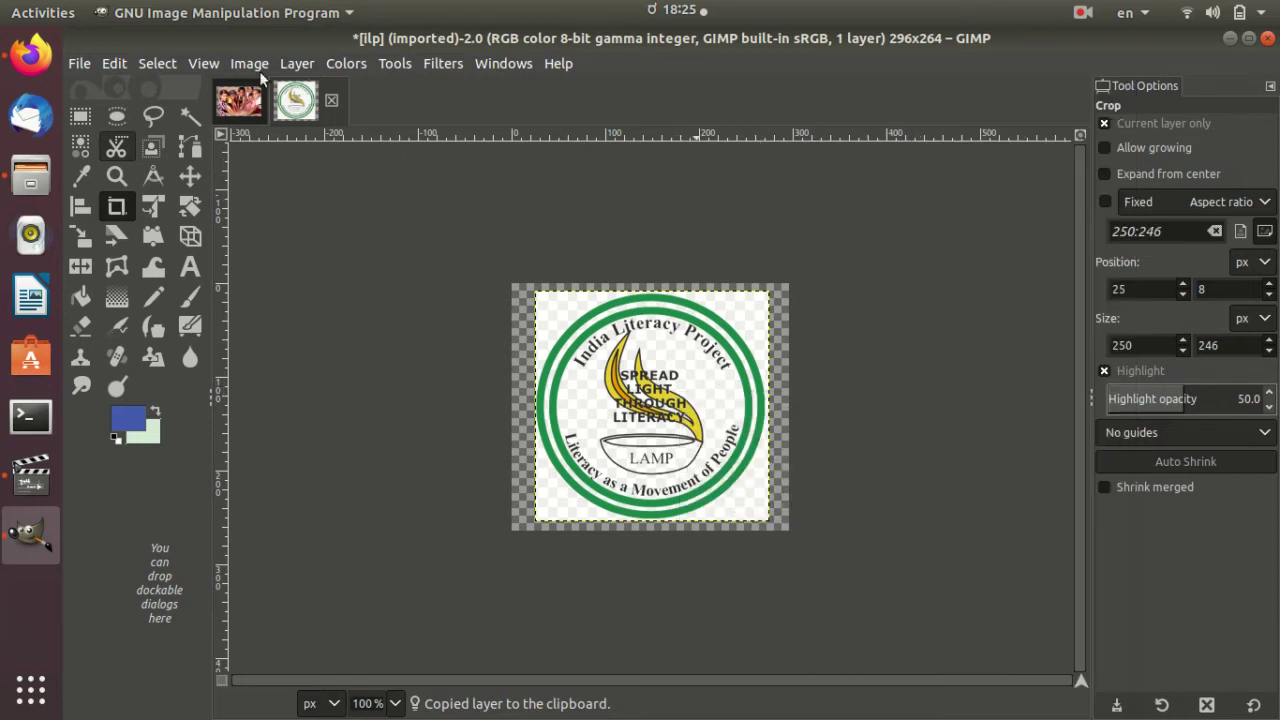
pyautogui.click(240, 100)
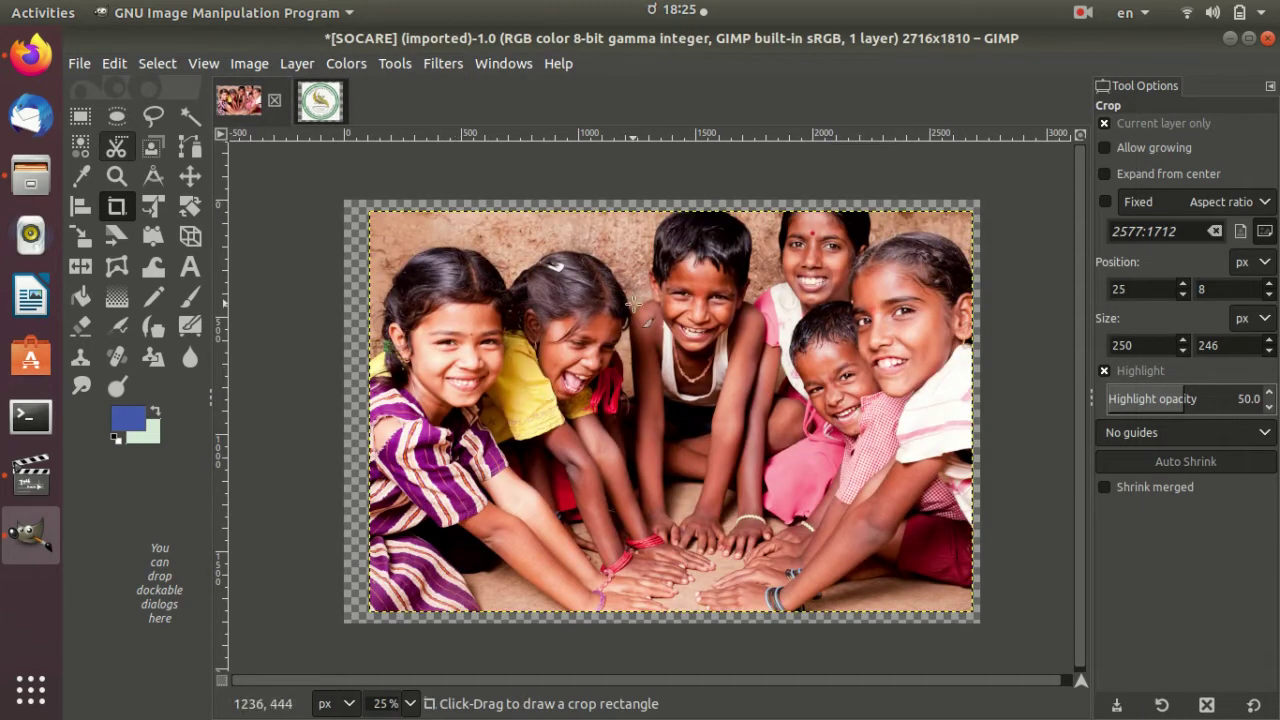
# Step: Paste the cropped logo into the SOCARE photo and anchor it in the photo's upper-left corner
pyautogui.rightClick(631, 302)
pyautogui.moveTo(716, 344)
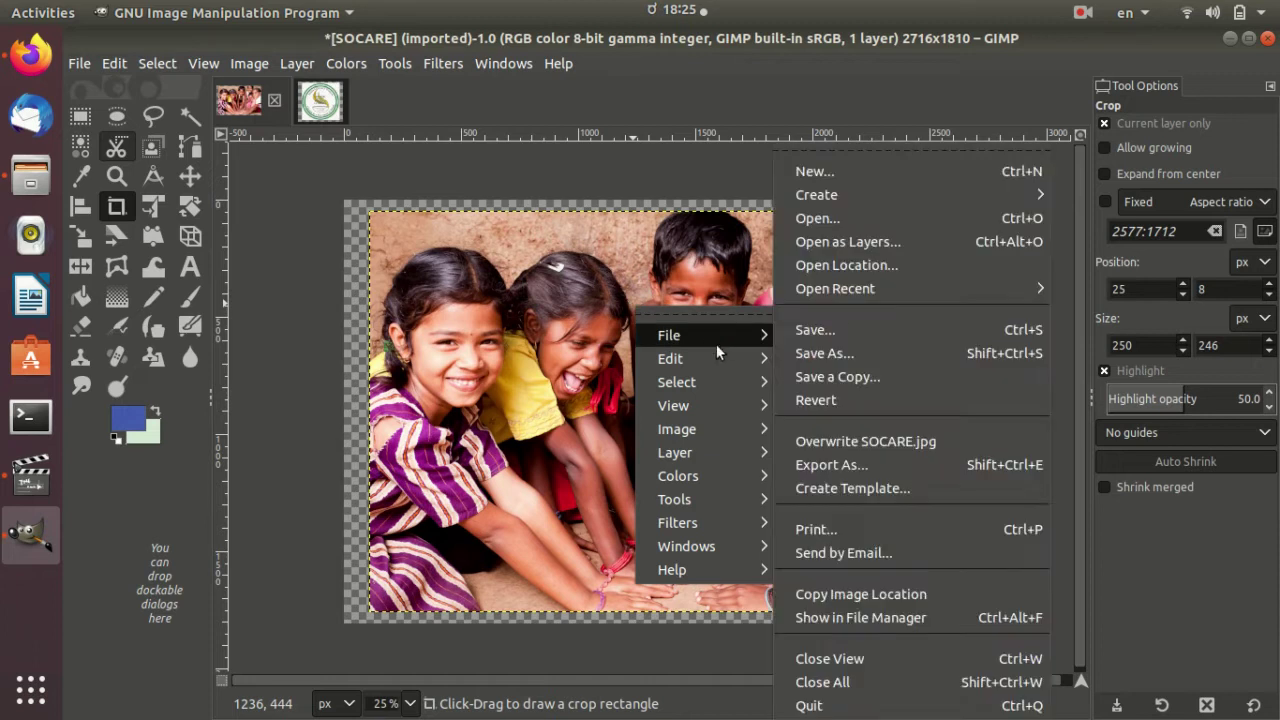
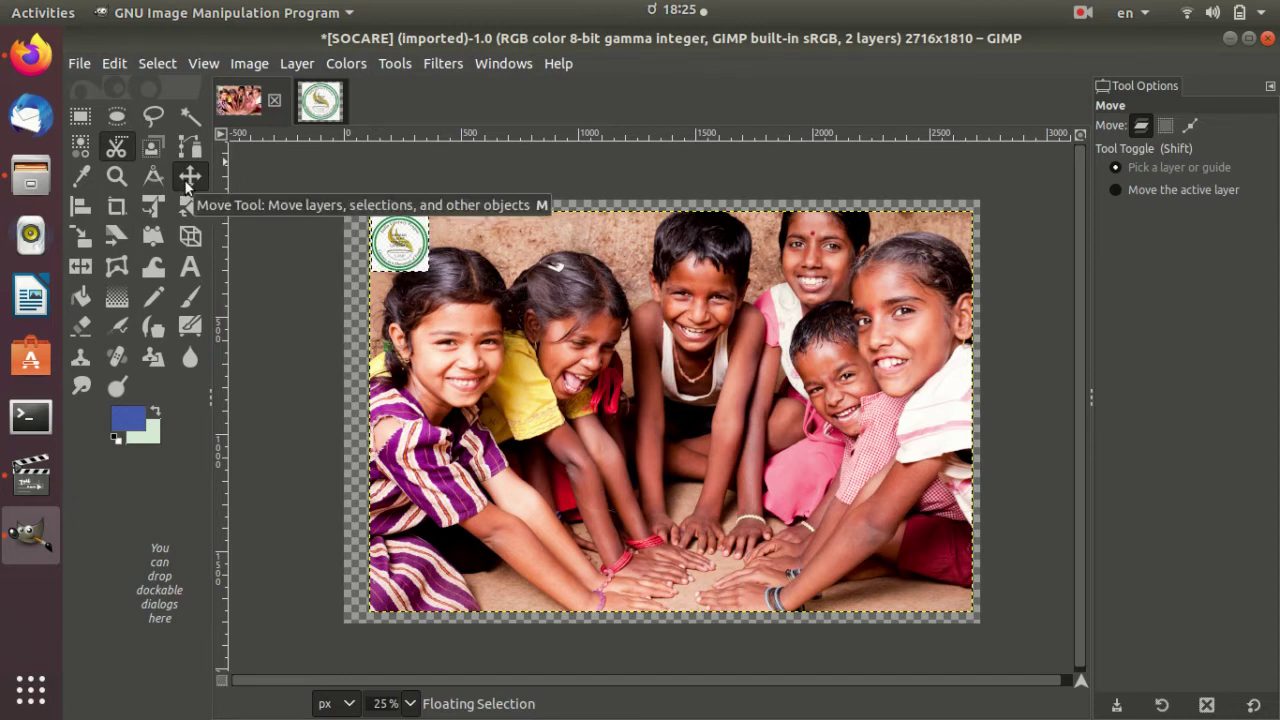
pyautogui.click(188, 178)
pyautogui.moveTo(408, 254)
pyautogui.mouseDown()
pyautogui.moveTo(480, 334)
pyautogui.moveTo(409, 254)
pyautogui.mouseUp()
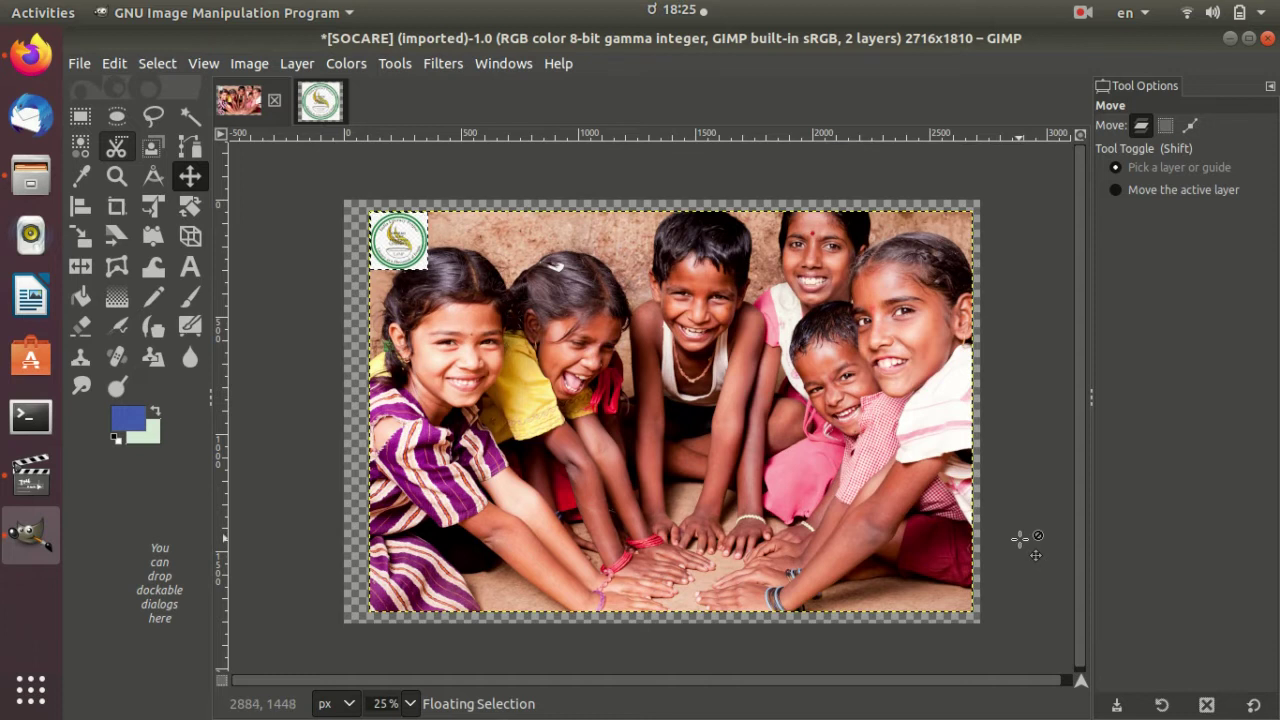
pyautogui.click(775, 481)
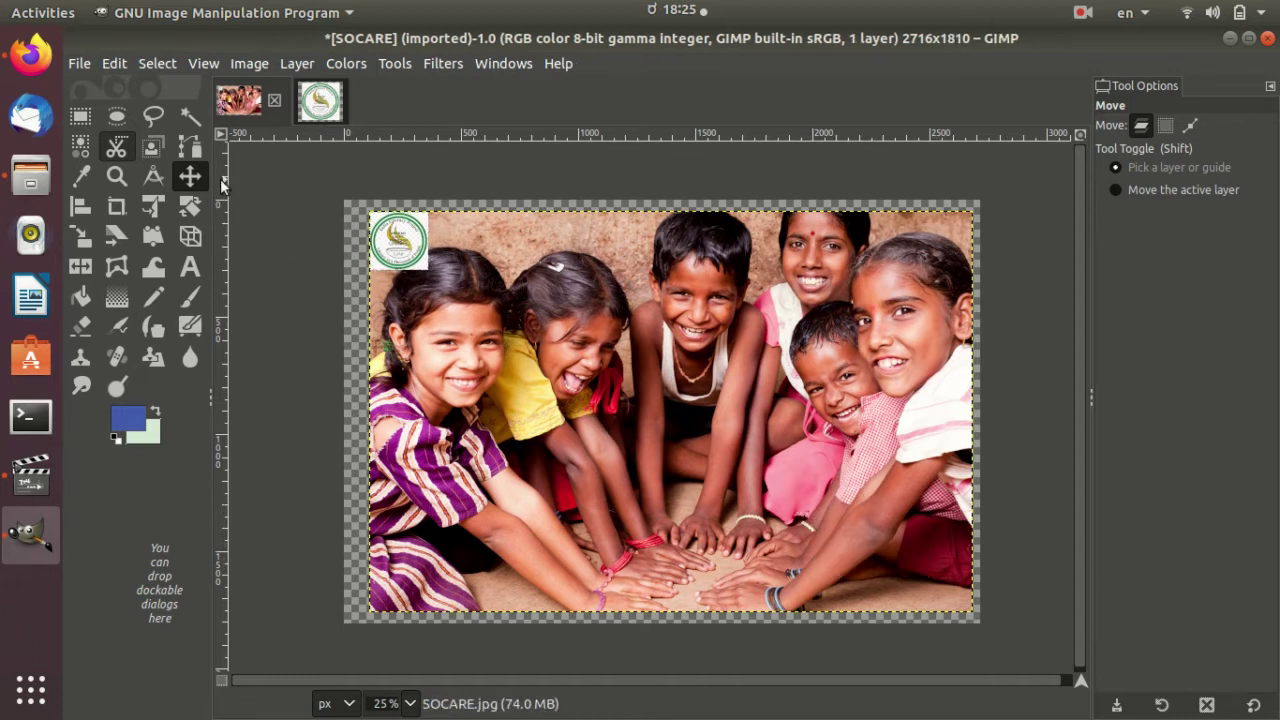
# Step: Shift the photo layer together with its anchored logo slightly within the canvas using the Move tool
pyautogui.moveTo(660, 409)
pyautogui.mouseDown()
pyautogui.moveTo(628, 421)
pyautogui.moveTo(693, 437)
pyautogui.moveTo(631, 358)
pyautogui.moveTo(711, 470)
pyautogui.moveTo(565, 492)
pyautogui.moveTo(709, 415)
pyautogui.moveTo(631, 413)
pyautogui.moveTo(650, 415)
pyautogui.mouseUp()
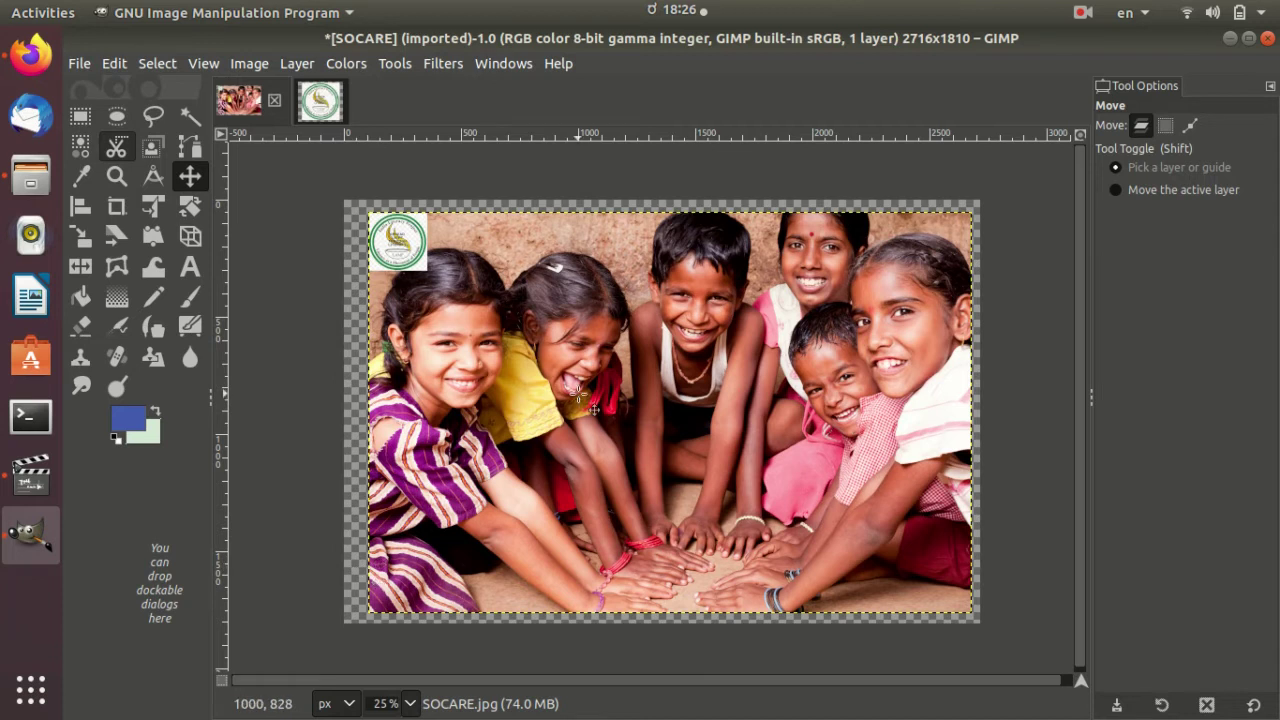
pyautogui.moveTo(578, 394)
pyautogui.mouseDown()
pyautogui.moveTo(683, 323)
pyautogui.moveTo(517, 427)
pyautogui.moveTo(565, 383)
pyautogui.moveTo(576, 398)
pyautogui.mouseUp()
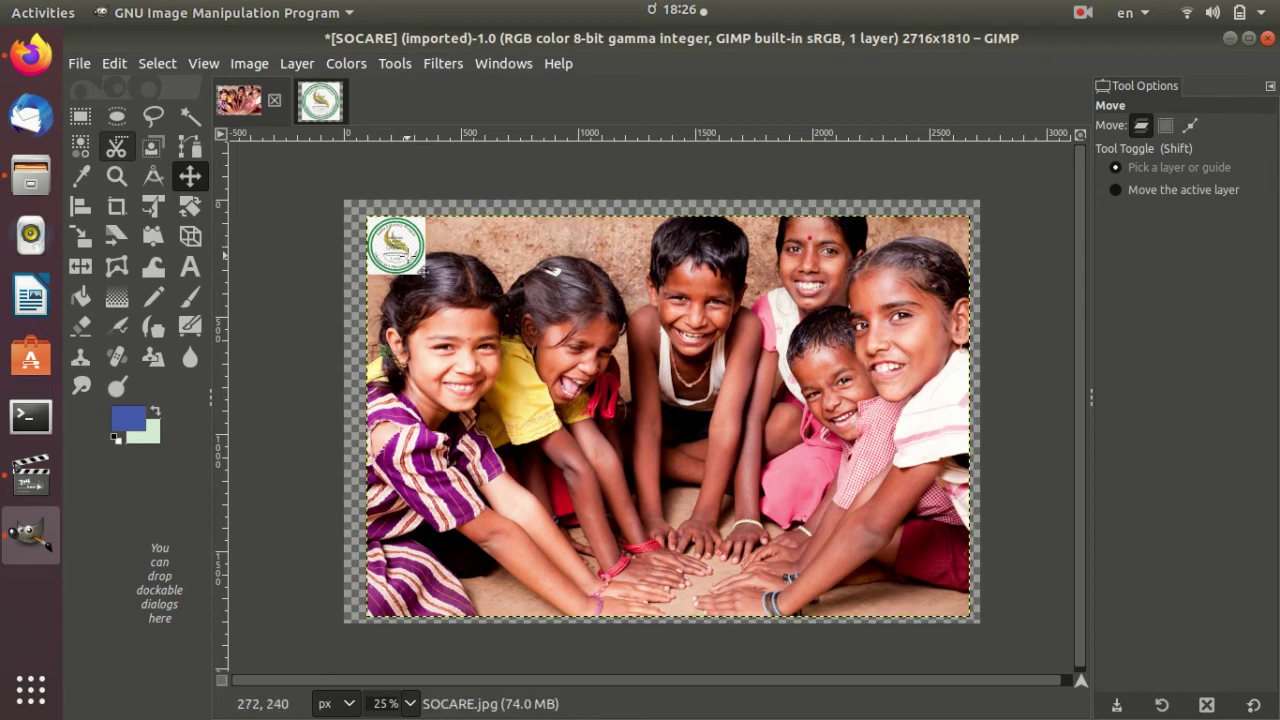
pyautogui.moveTo(416, 272)
pyautogui.mouseDown()
pyautogui.moveTo(473, 327)
pyautogui.moveTo(420, 230)
pyautogui.moveTo(300, 210)
pyautogui.moveTo(385, 320)
pyautogui.moveTo(425, 264)
pyautogui.mouseUp()
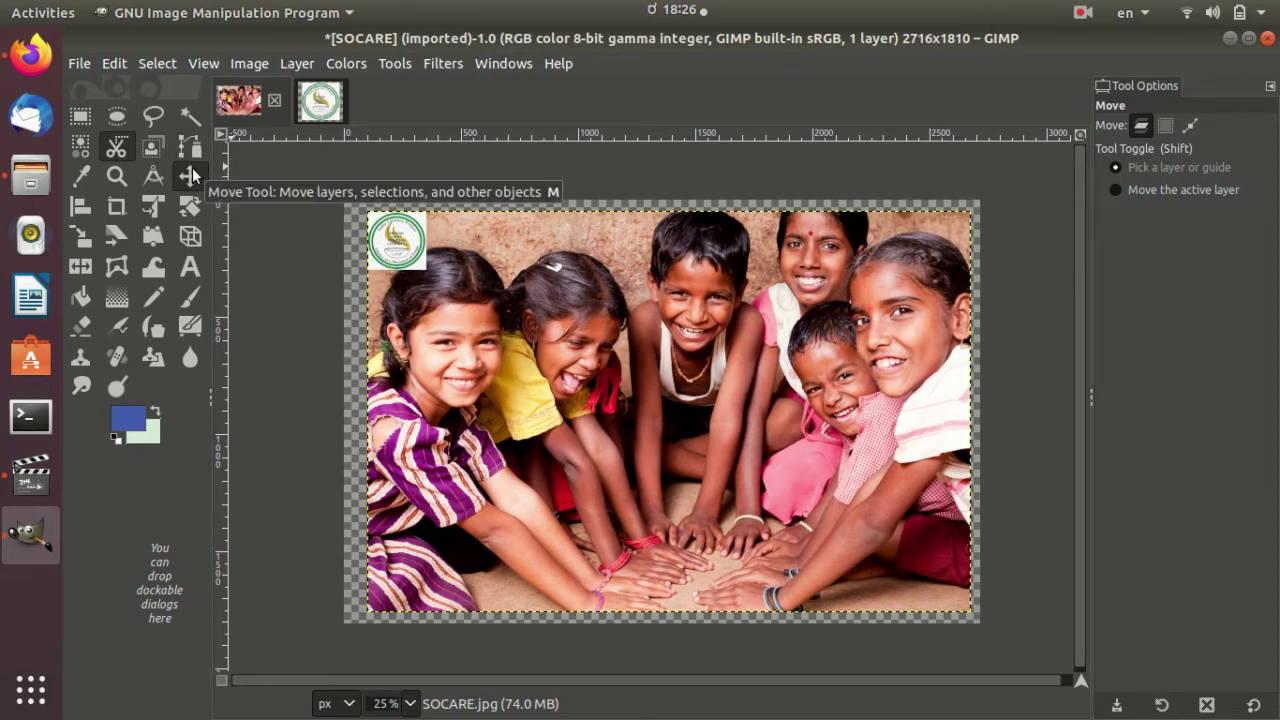
# Step: Undo the logo layer's crop in the ilp image and copy the uncropped layer to the clipboard
pyautogui.click(316, 106)
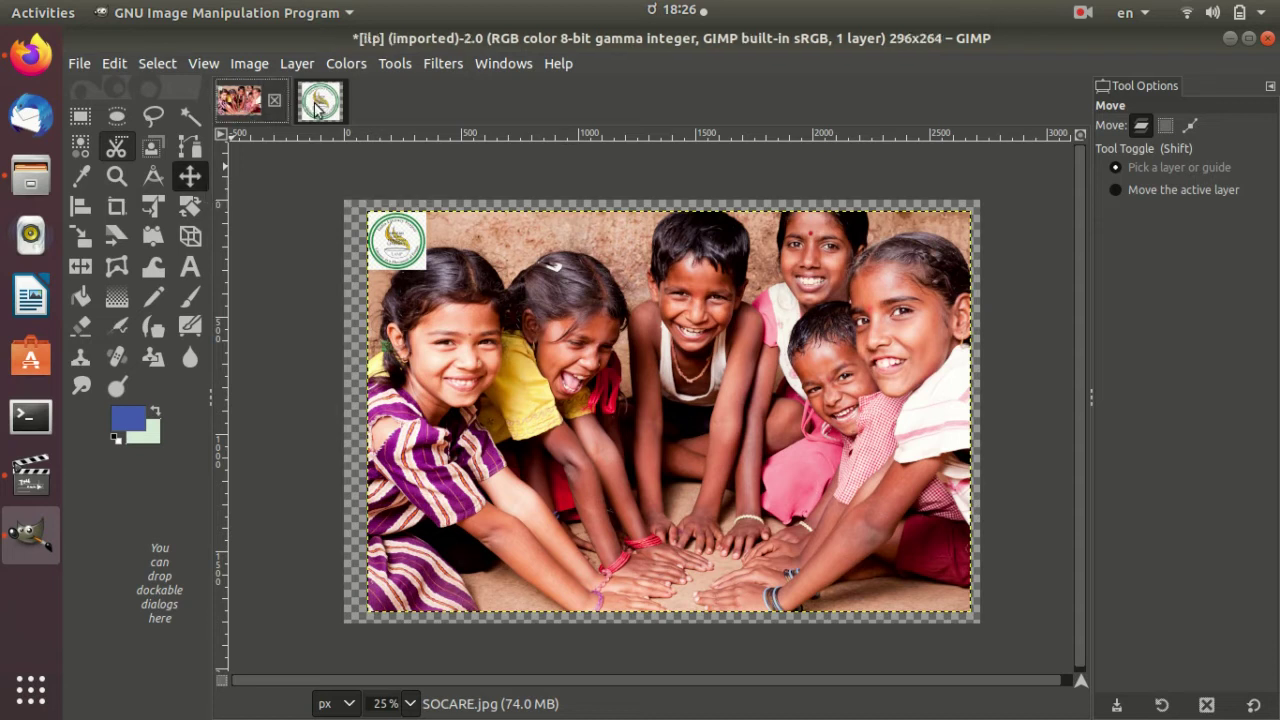
pyautogui.click(240, 103)
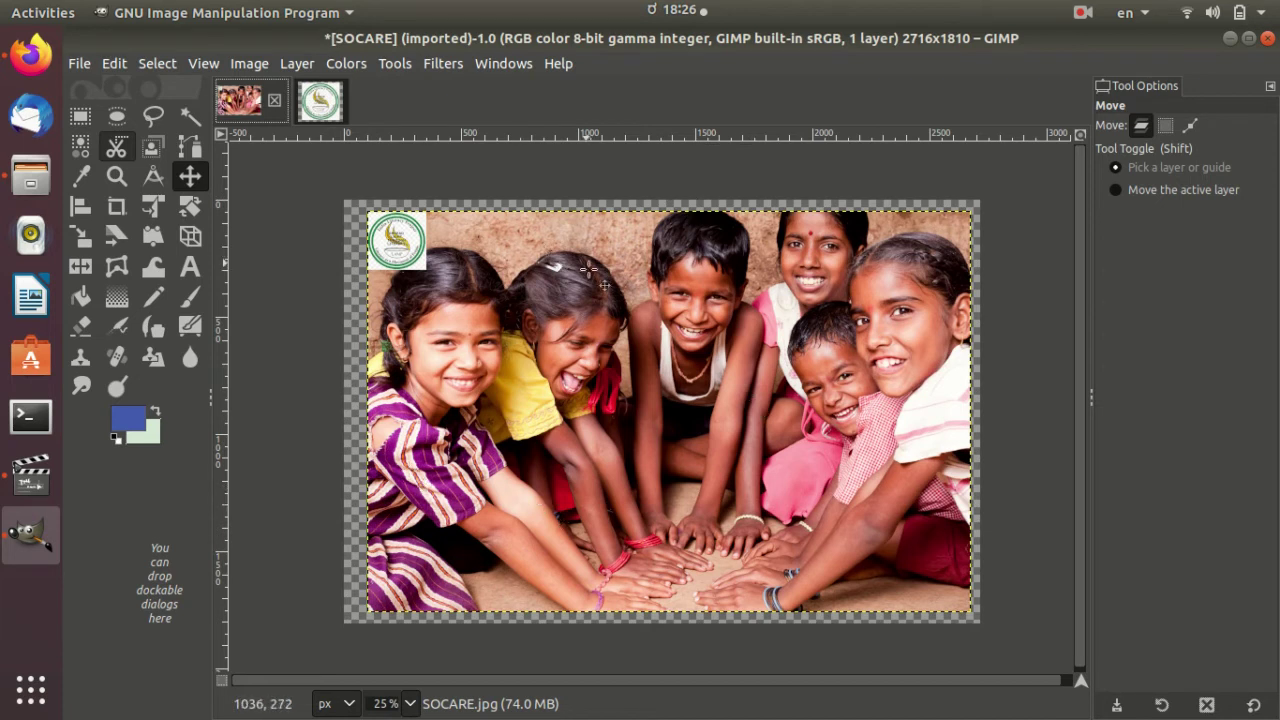
pyautogui.click(330, 115)
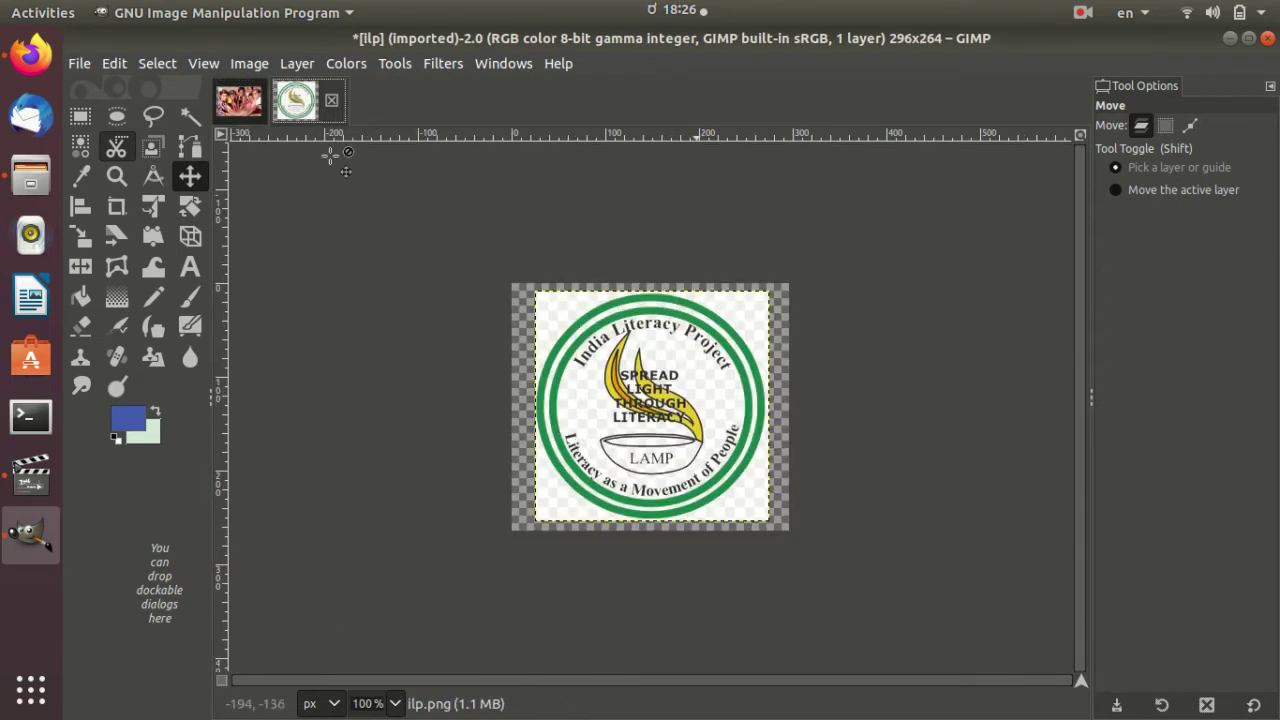
pyautogui.hotkey('ctrl', 'z')
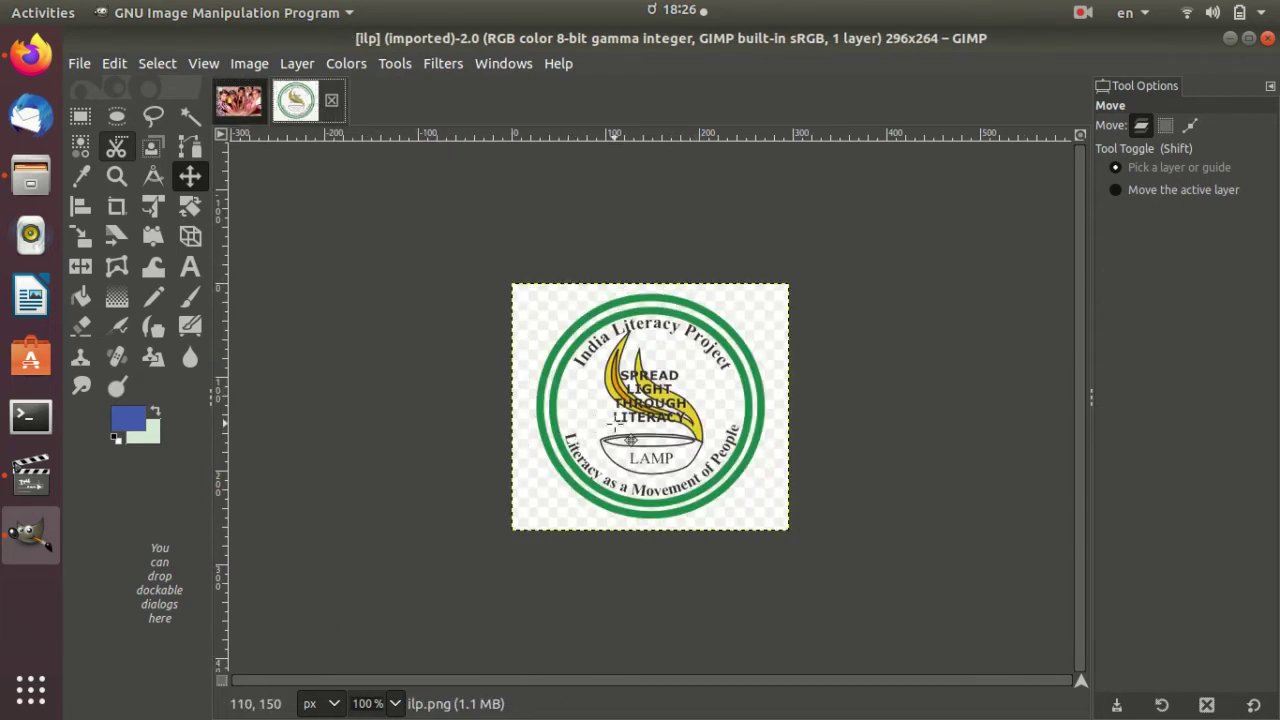
pyautogui.hotkey('ctrl', 'c')
# Step: Try pasting the uncropped logo into the SOCARE photo, and delete the pasted copy
pyautogui.click(230, 100)
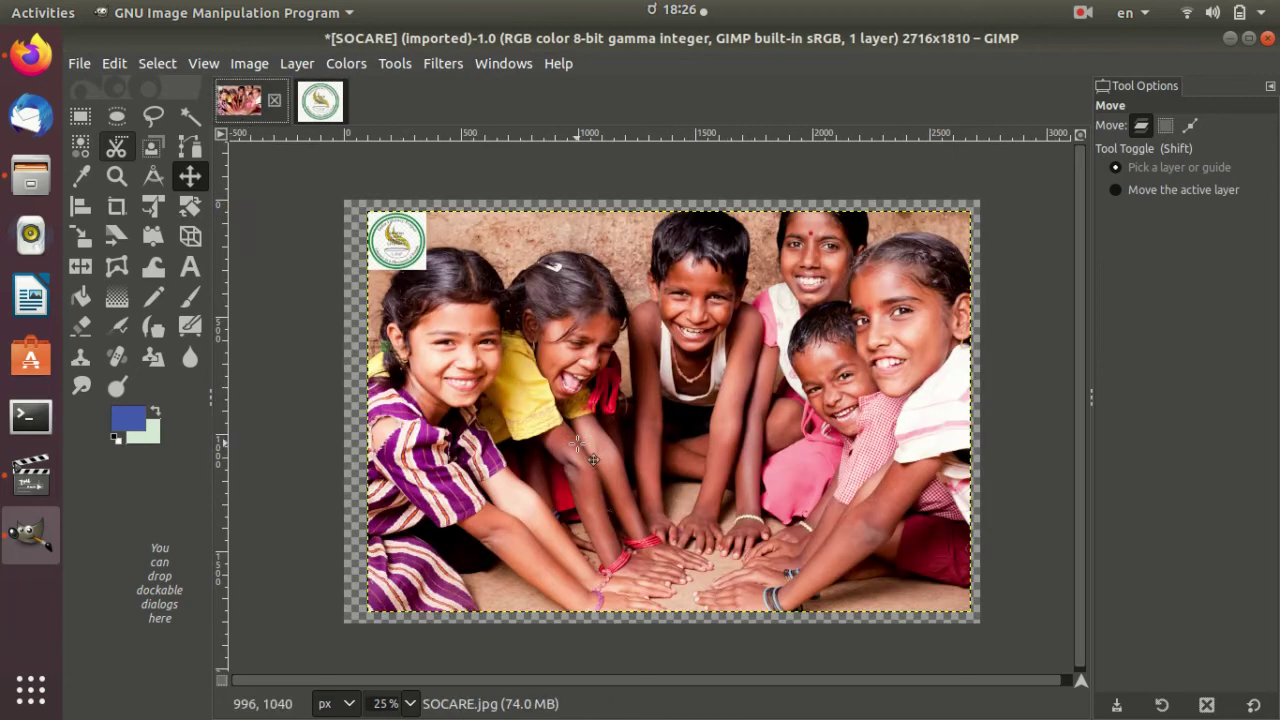
pyautogui.hotkey('ctrl', 'v')
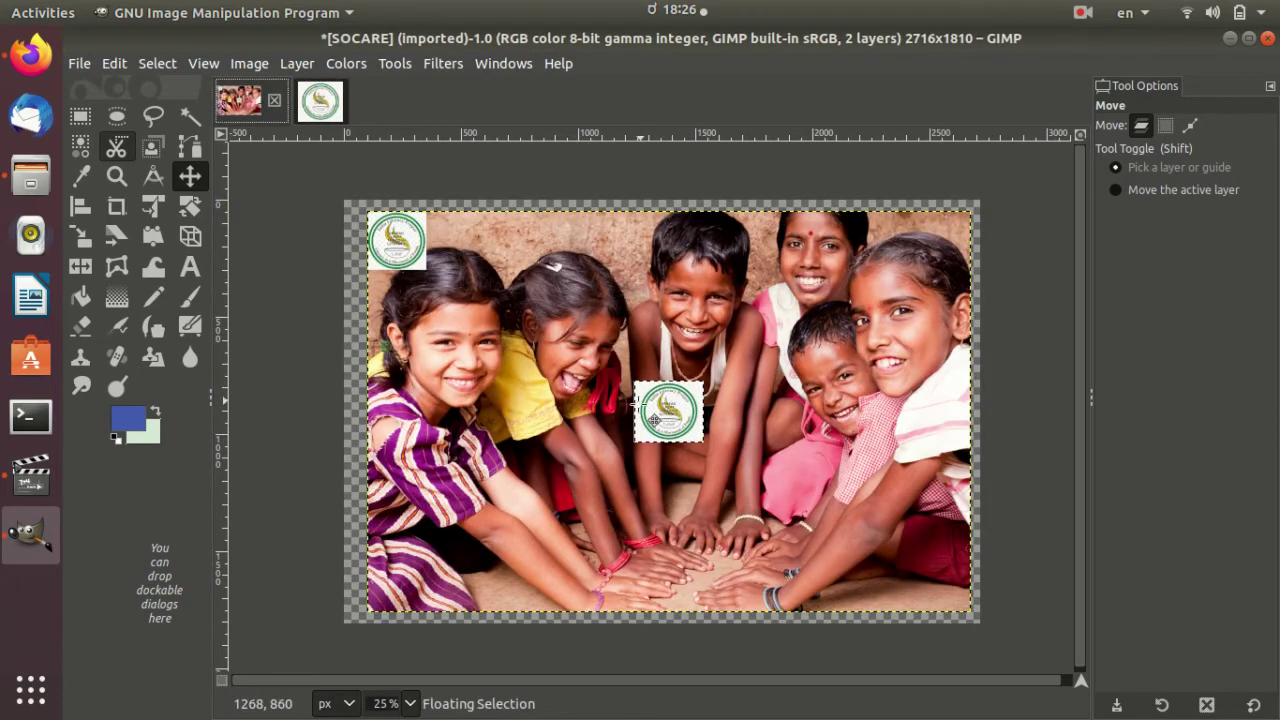
pyautogui.press('Delete')
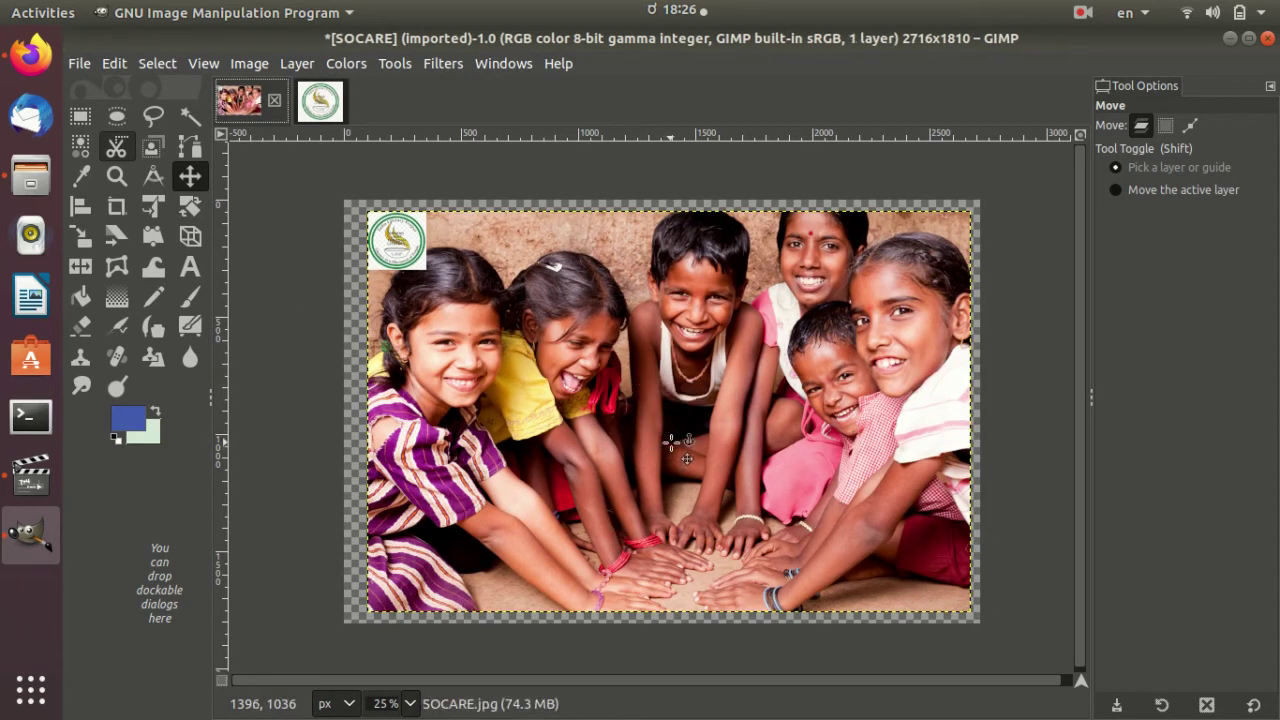
# Step: Nudge the SOCARE photo layer slightly up and to the left with the Move tool
pyautogui.hotkey('alt', '2')
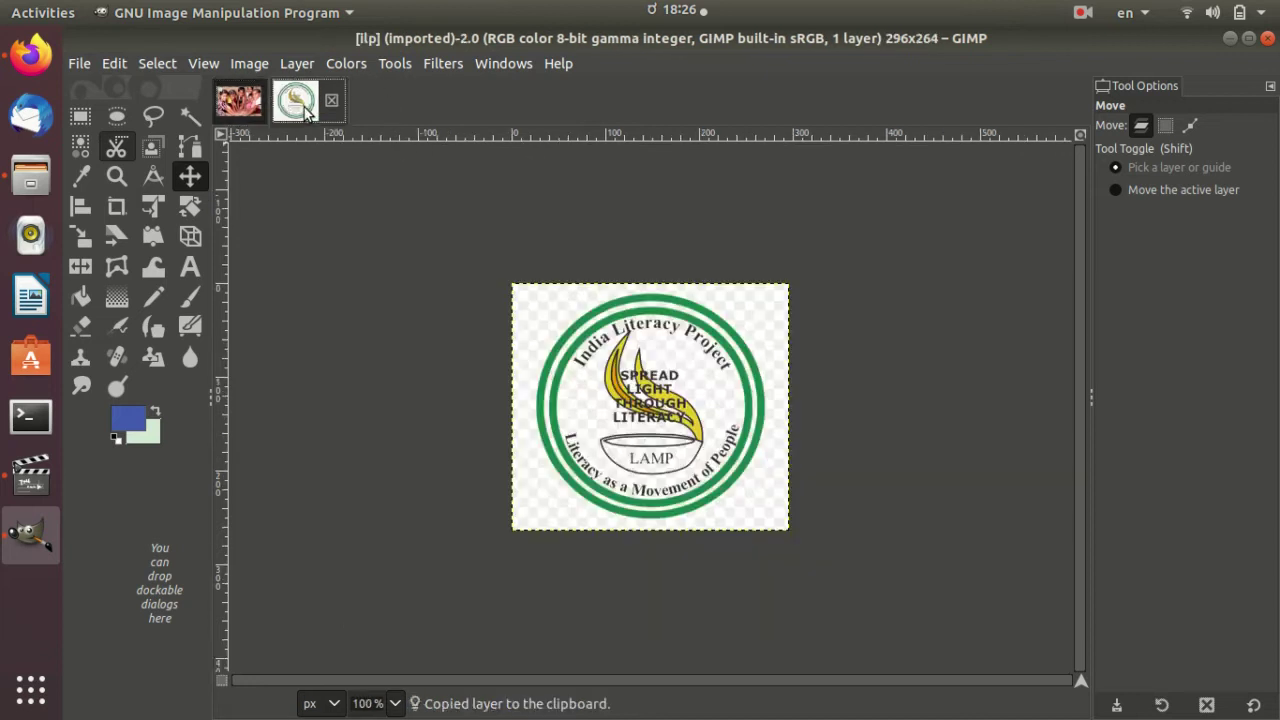
pyautogui.click(240, 101)
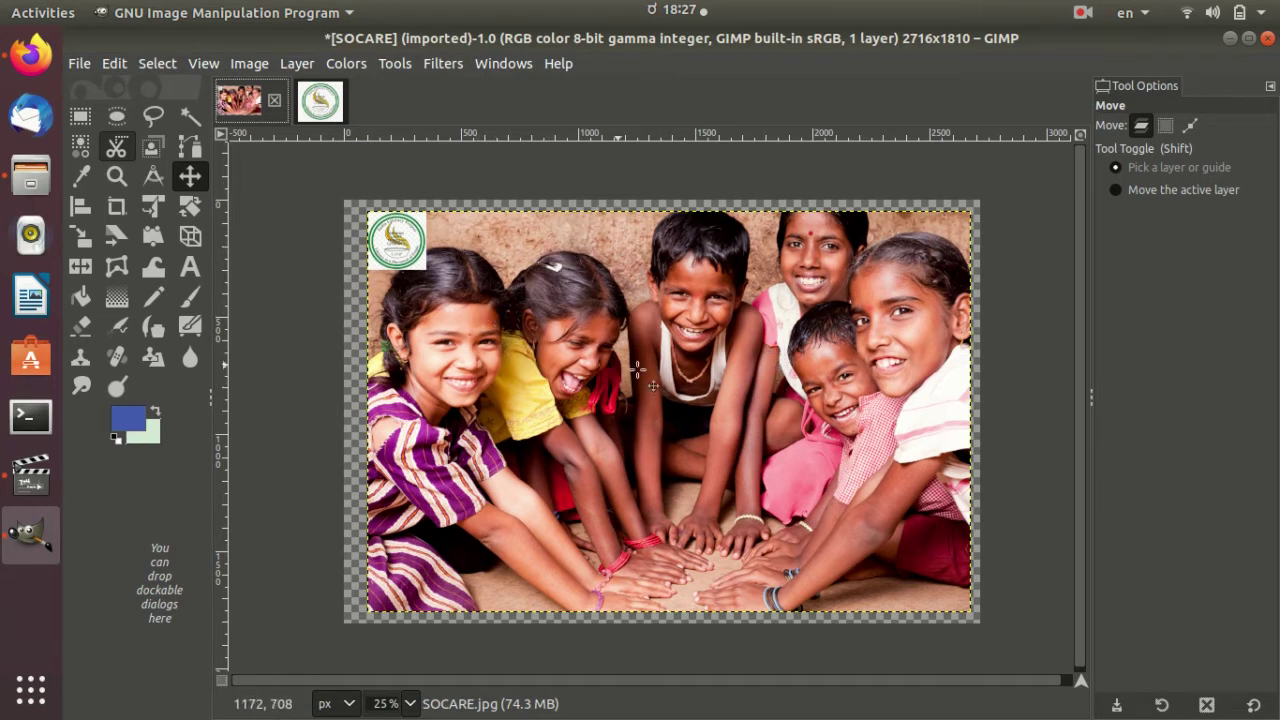
pyautogui.moveTo(655, 370)
pyautogui.mouseDown()
pyautogui.moveTo(573, 468)
pyautogui.moveTo(650, 365)
pyautogui.moveTo(660, 371)
pyautogui.mouseUp()
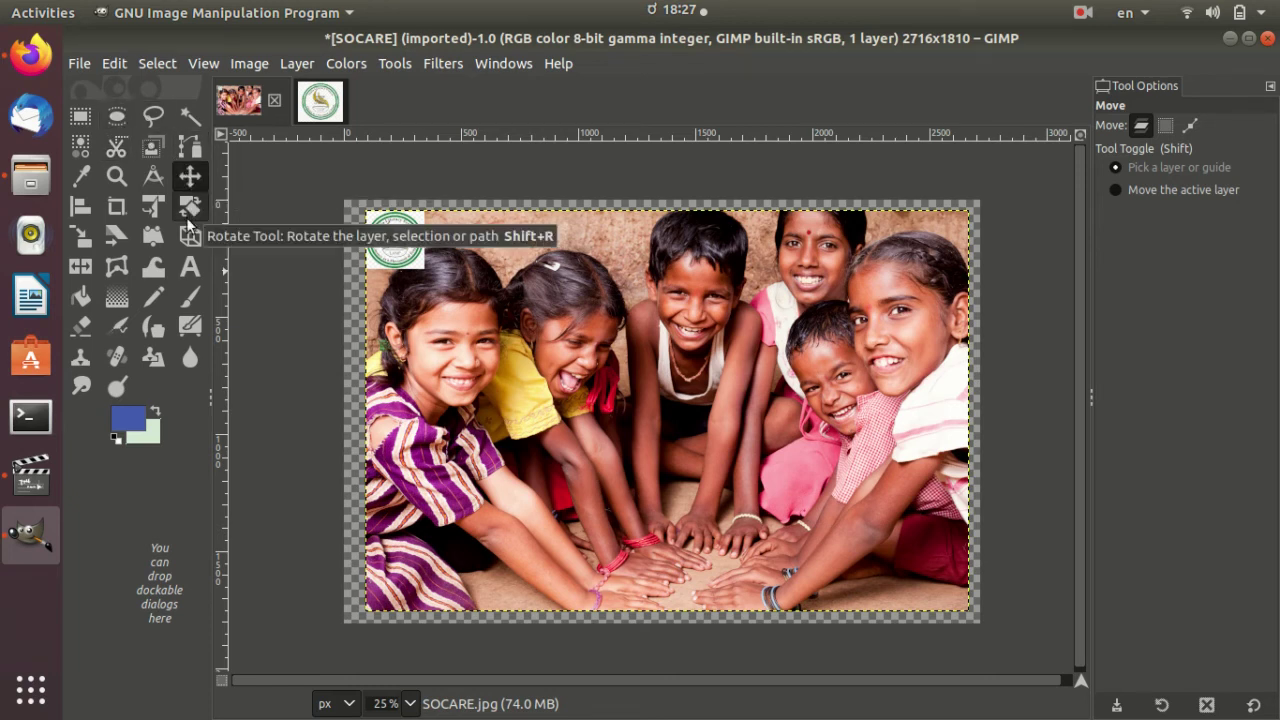
# Step: Outline a crop area of about 1632 × 1112 px at 680, 192, and apply Crop to Content to the SOCARE image
pyautogui.click(116, 206)
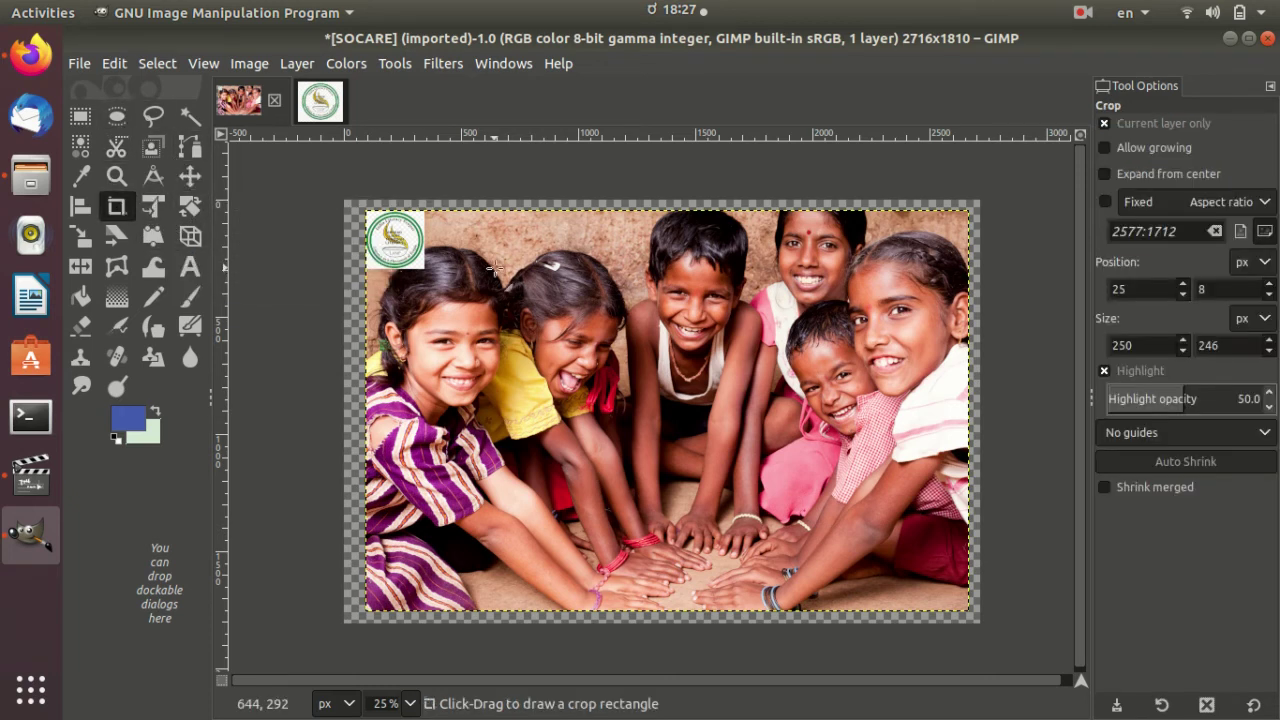
pyautogui.moveTo(503, 245); pyautogui.dragTo(885, 504)
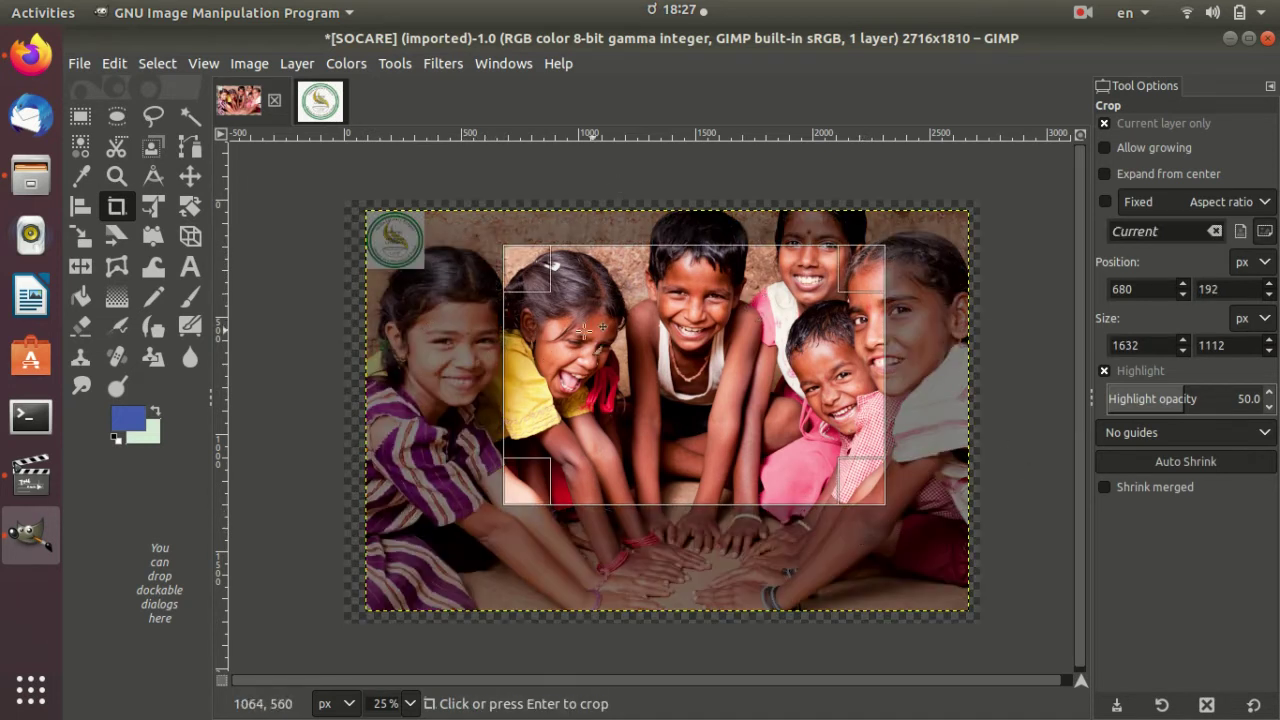
pyautogui.click(250, 63)
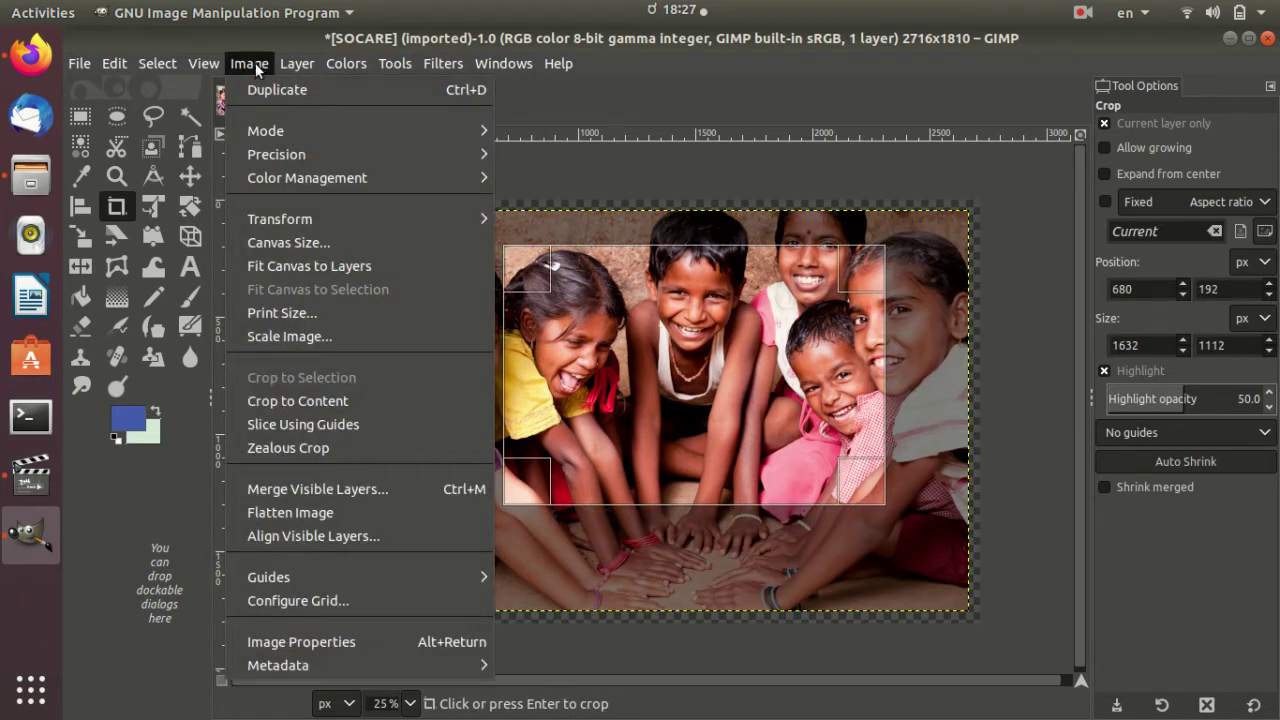
pyautogui.click(325, 403)
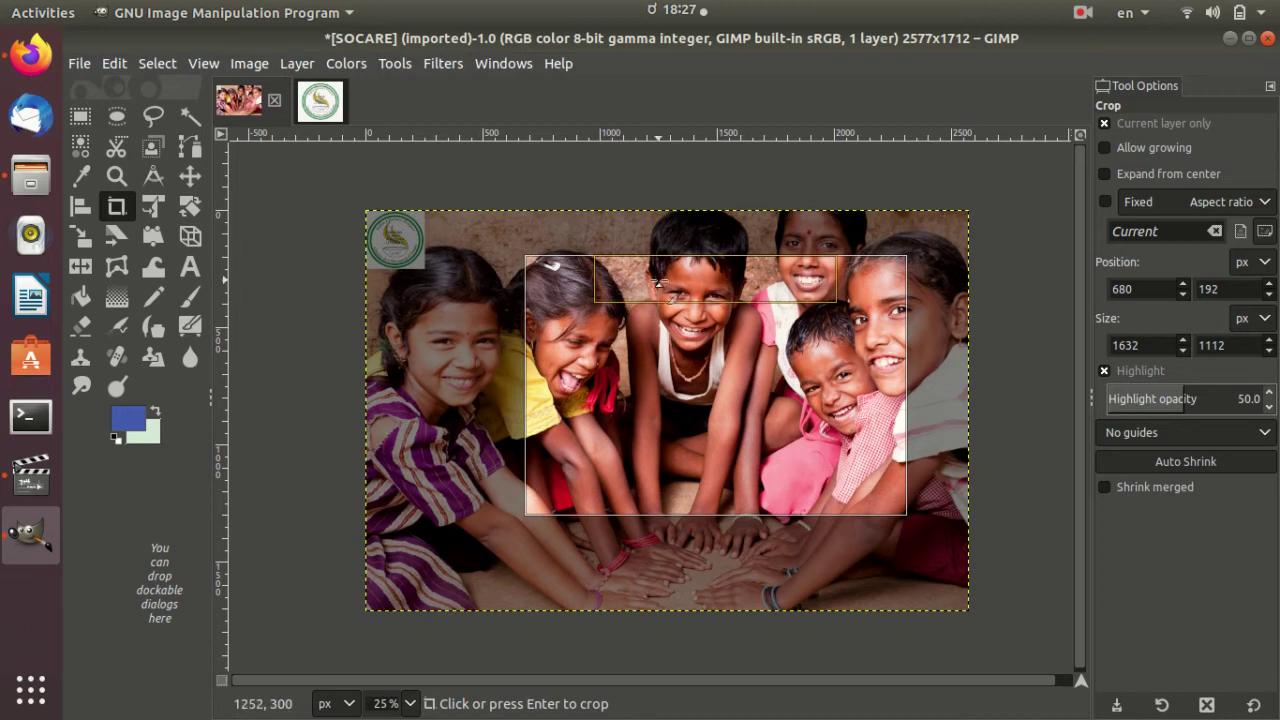
# Step: Try cropping the photo layer to about 1376 × 1164 px, starting at about 1012, 92, and undo that crop
pyautogui.moveTo(660, 283); pyautogui.dragTo(588, 296)
pyautogui.moveTo(551, 390); pyautogui.dragTo(605, 398)
pyautogui.moveTo(788, 296); pyautogui.dragTo(776, 258)
pyautogui.moveTo(775, 493); pyautogui.dragTo(764, 541)
pyautogui.moveTo(873, 405); pyautogui.dragTo(923, 412)
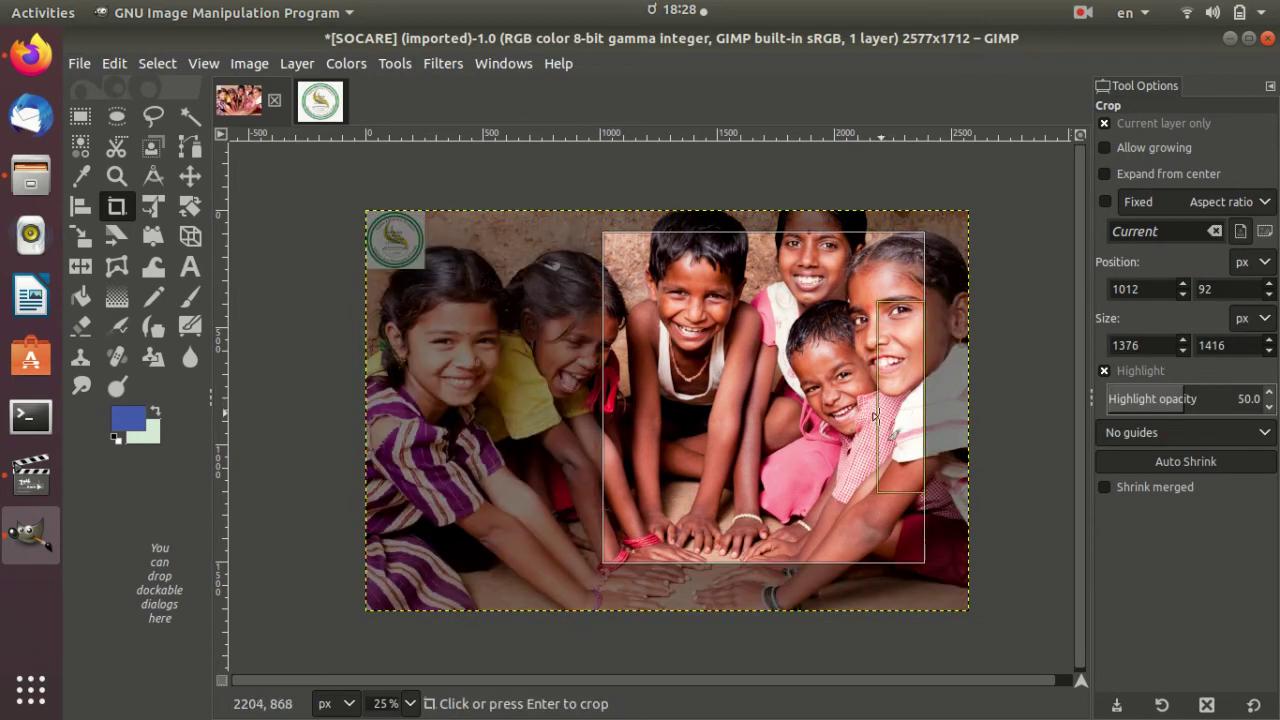
pyautogui.moveTo(795, 531); pyautogui.dragTo(771, 500)
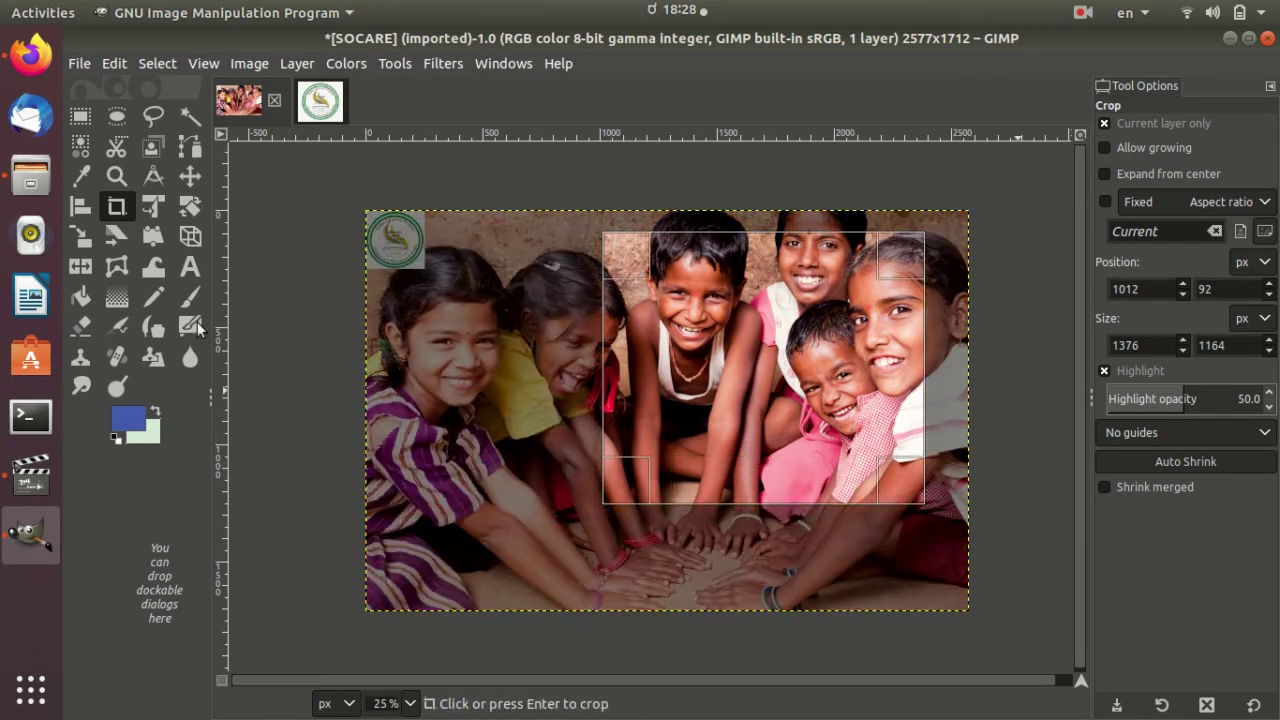
pyautogui.press('Return')
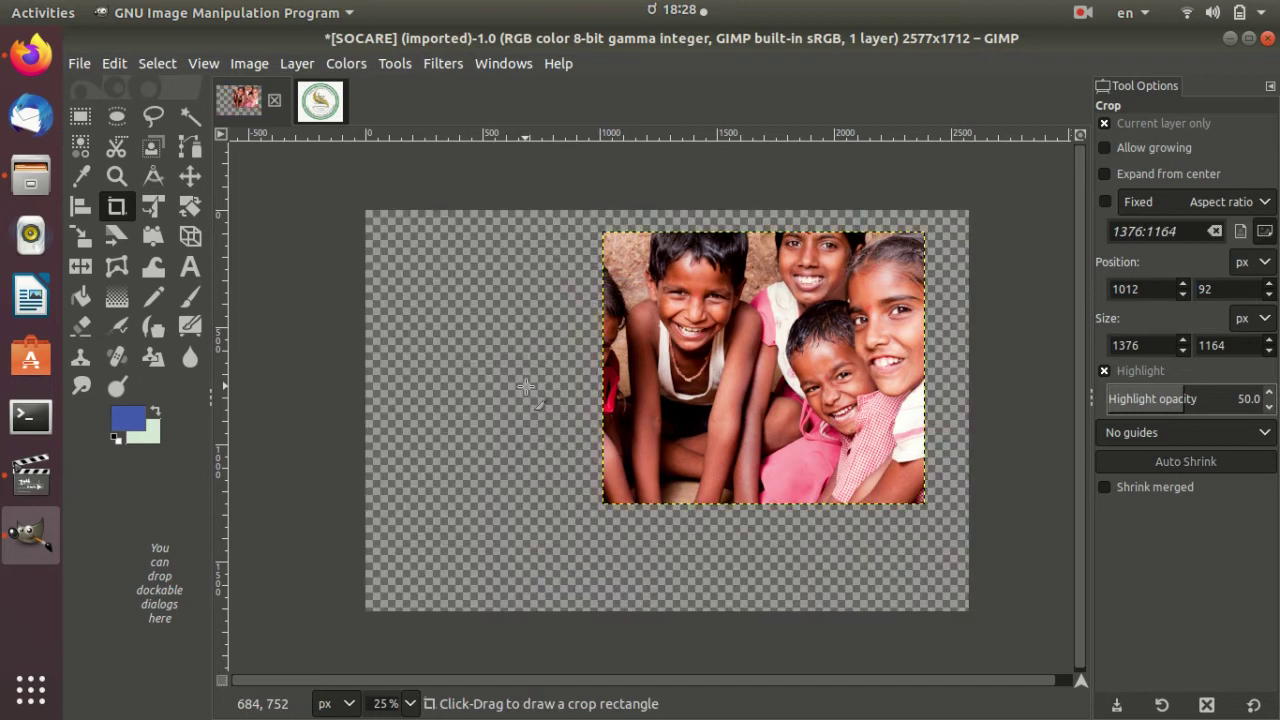
pyautogui.hotkey('ctrl', 'z')
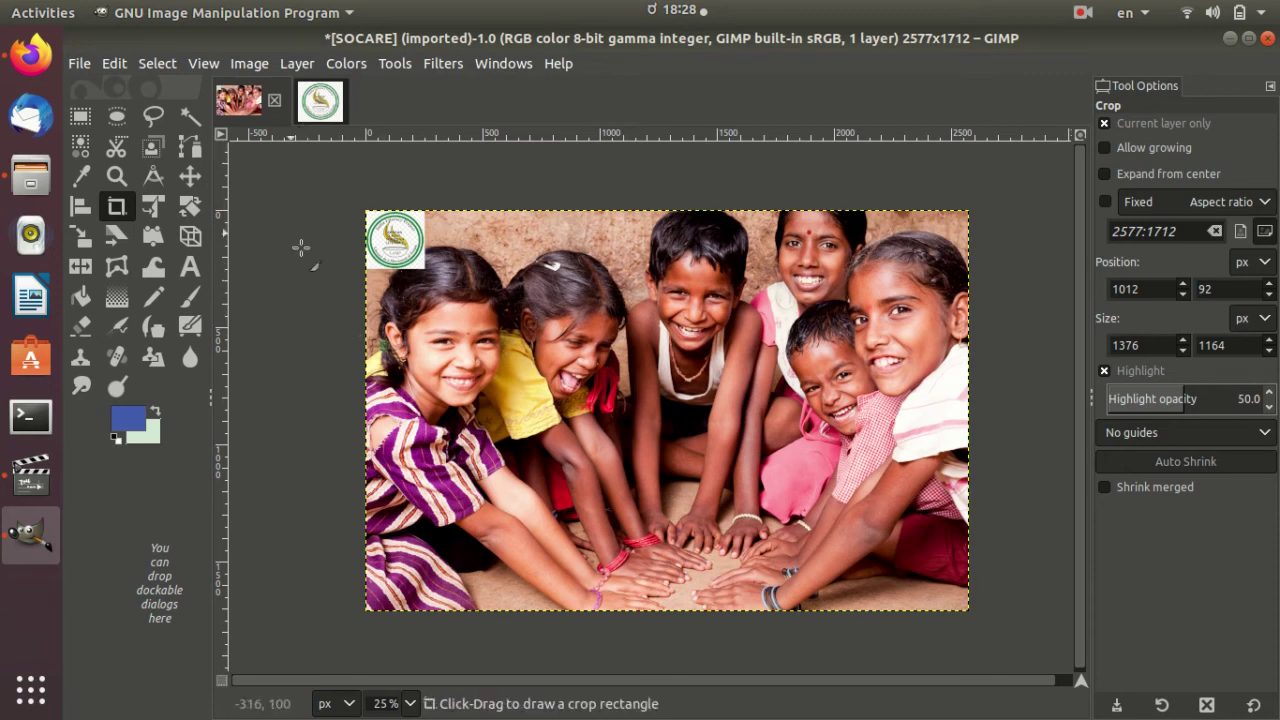
# Step: Close the SOCARE image without saving its changes, and close the ilp image
pyautogui.click(274, 101)
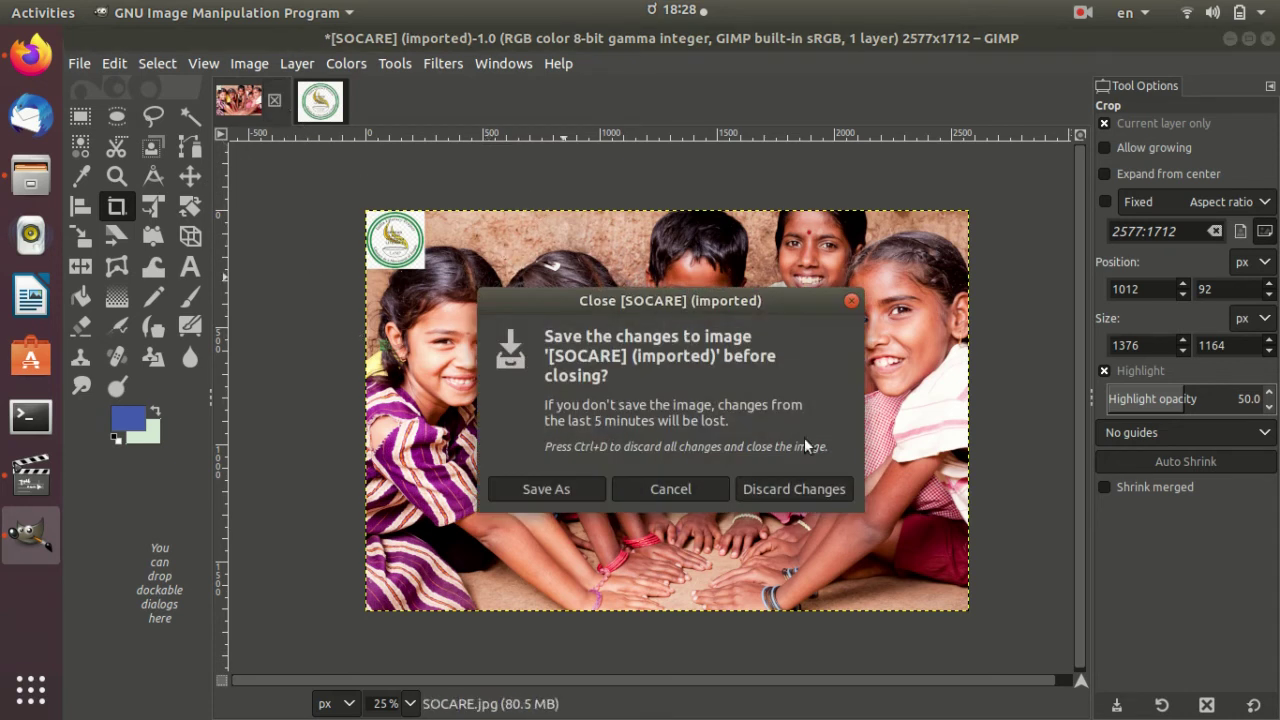
pyautogui.click(821, 487)
pyautogui.click(274, 101)
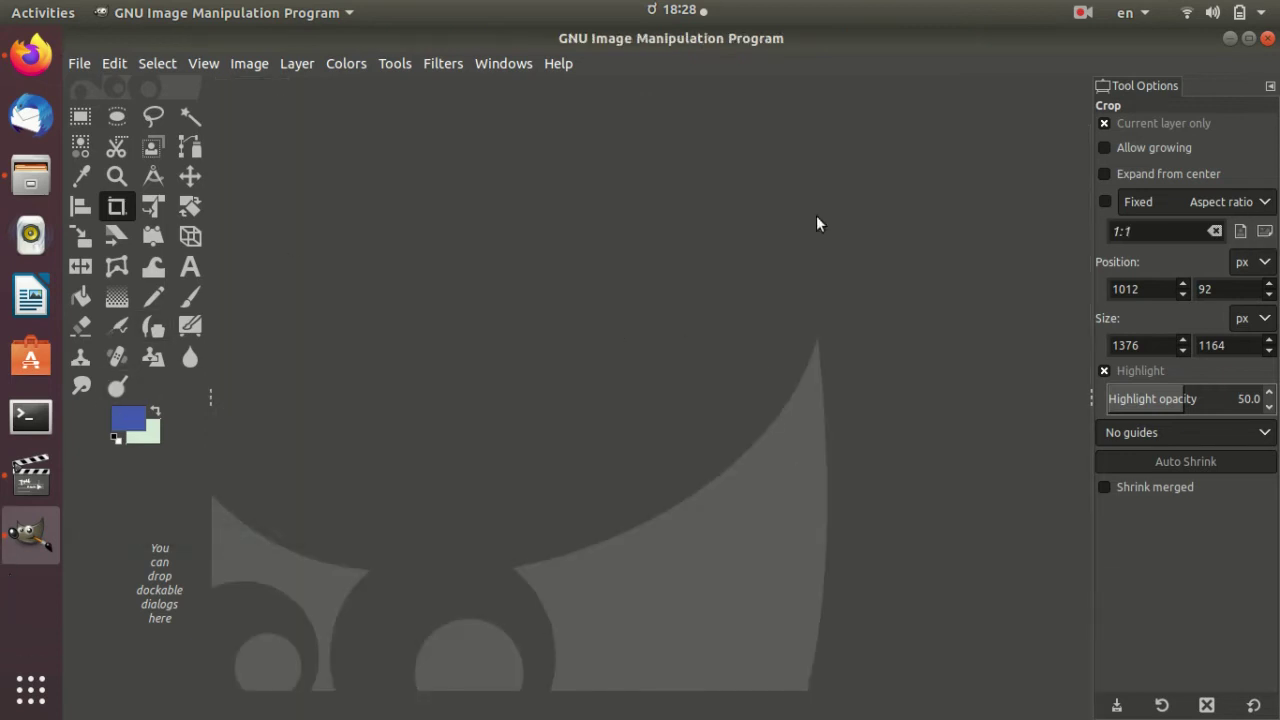
# Step: Open da44ff0e921cf1f7c2f3636c890f26fe.jpg from the Pictures folder
pyautogui.click(79, 64)
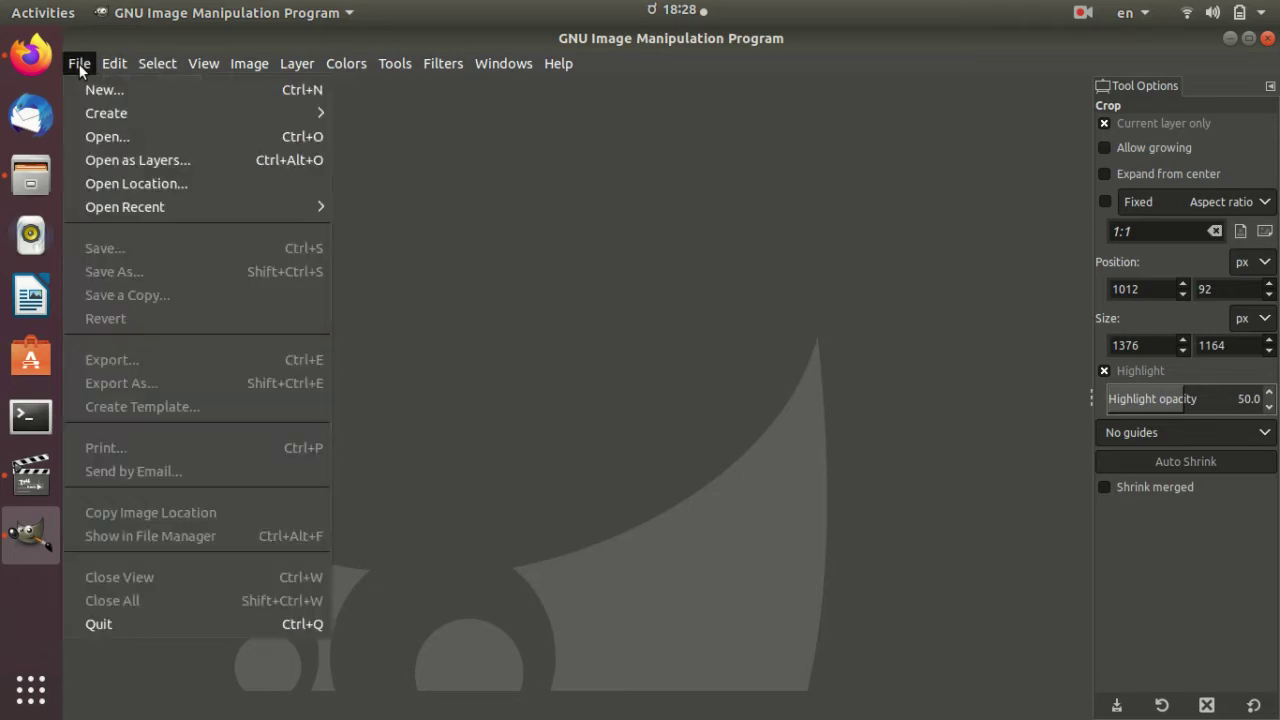
pyautogui.click(131, 132)
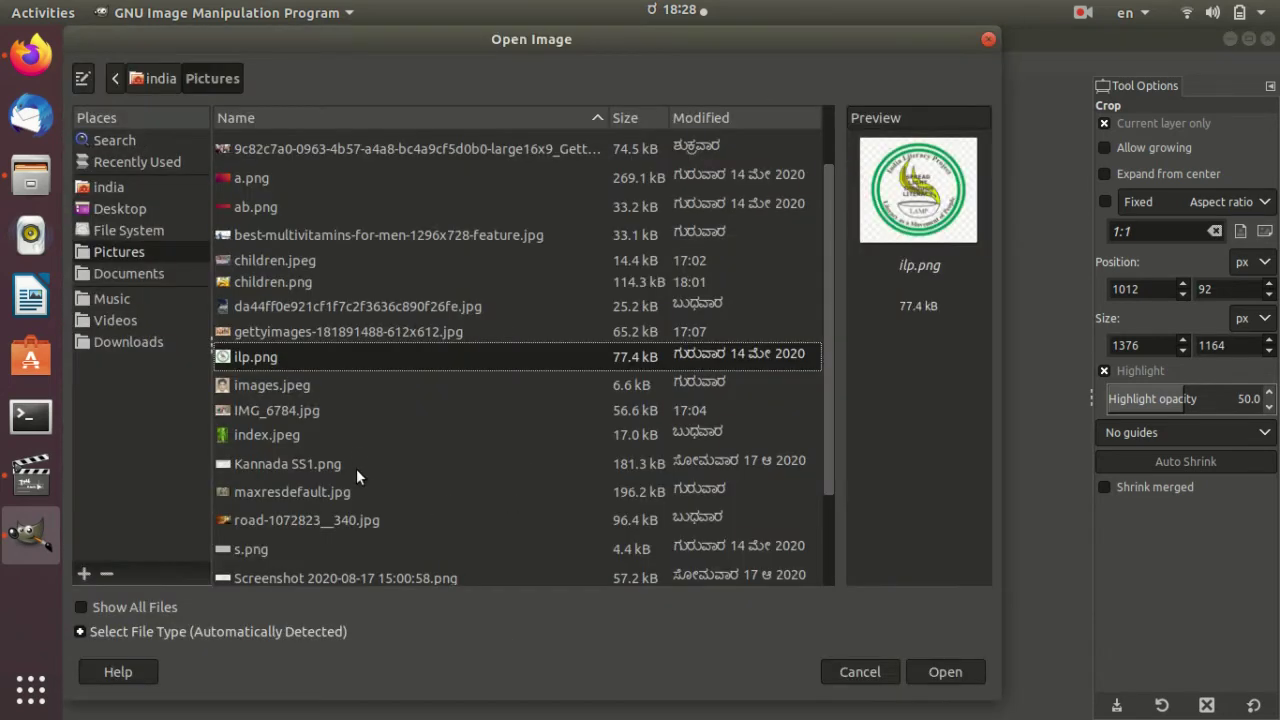
pyautogui.click(329, 306)
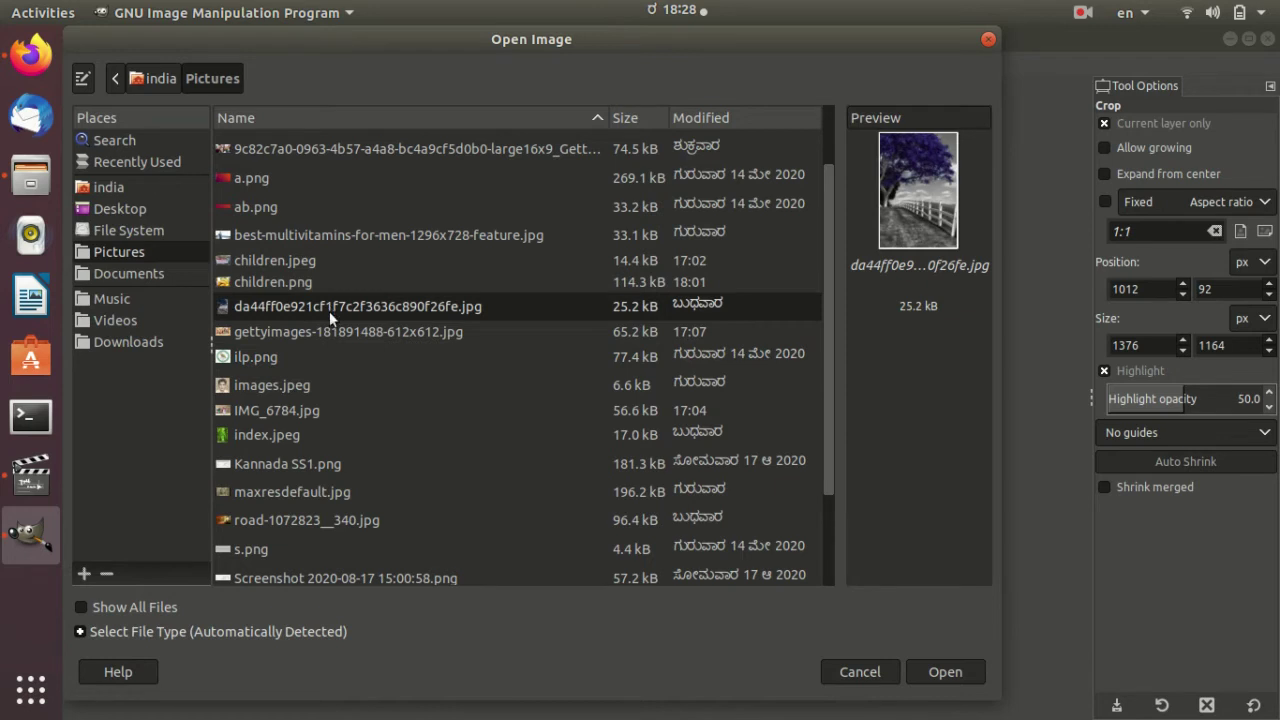
pyautogui.click(933, 677)
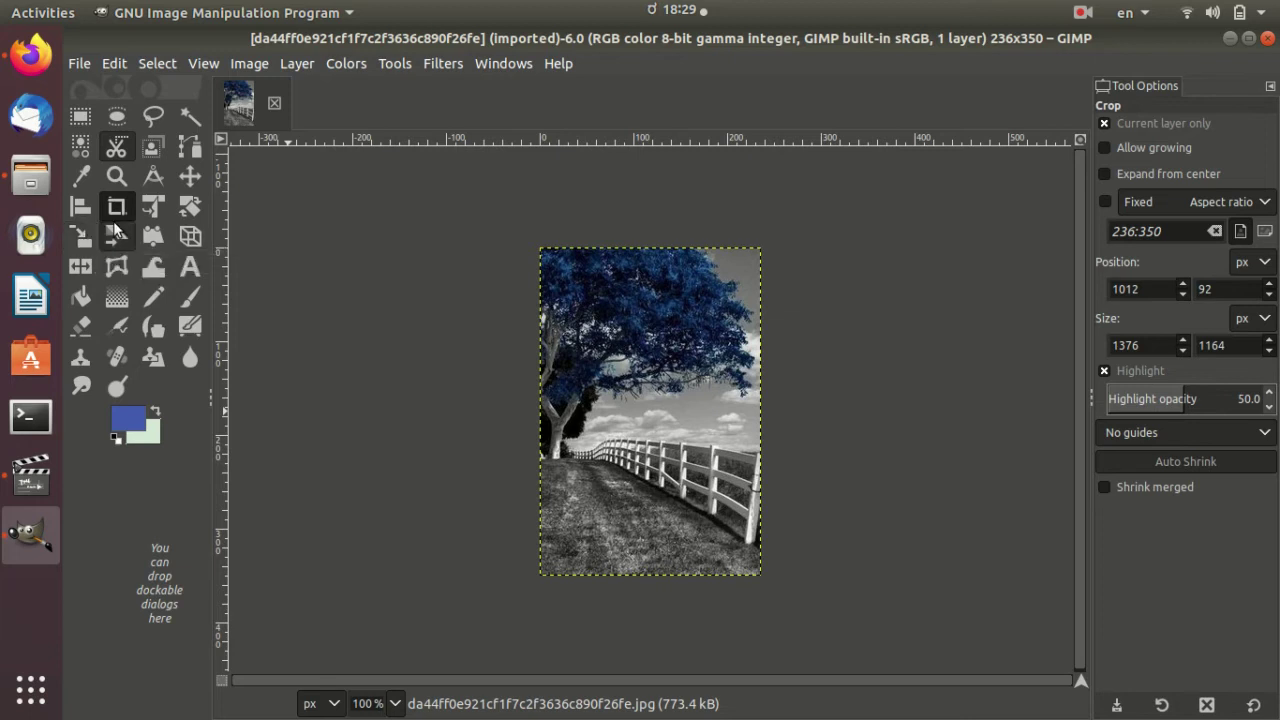
# Step: Try rotating the tree image around several pivot points, ending at about -28.18° around 135, 295 px
pyautogui.click(190, 206)
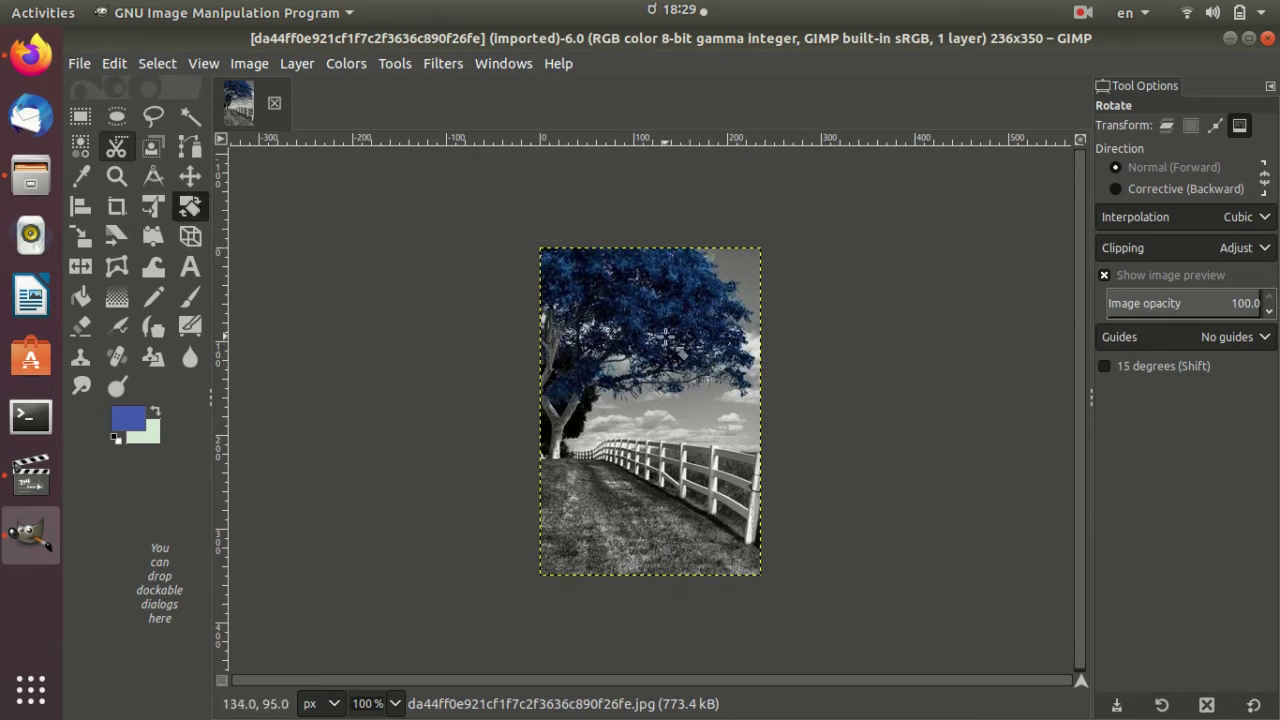
pyautogui.moveTo(655, 328); pyautogui.dragTo(614, 334)
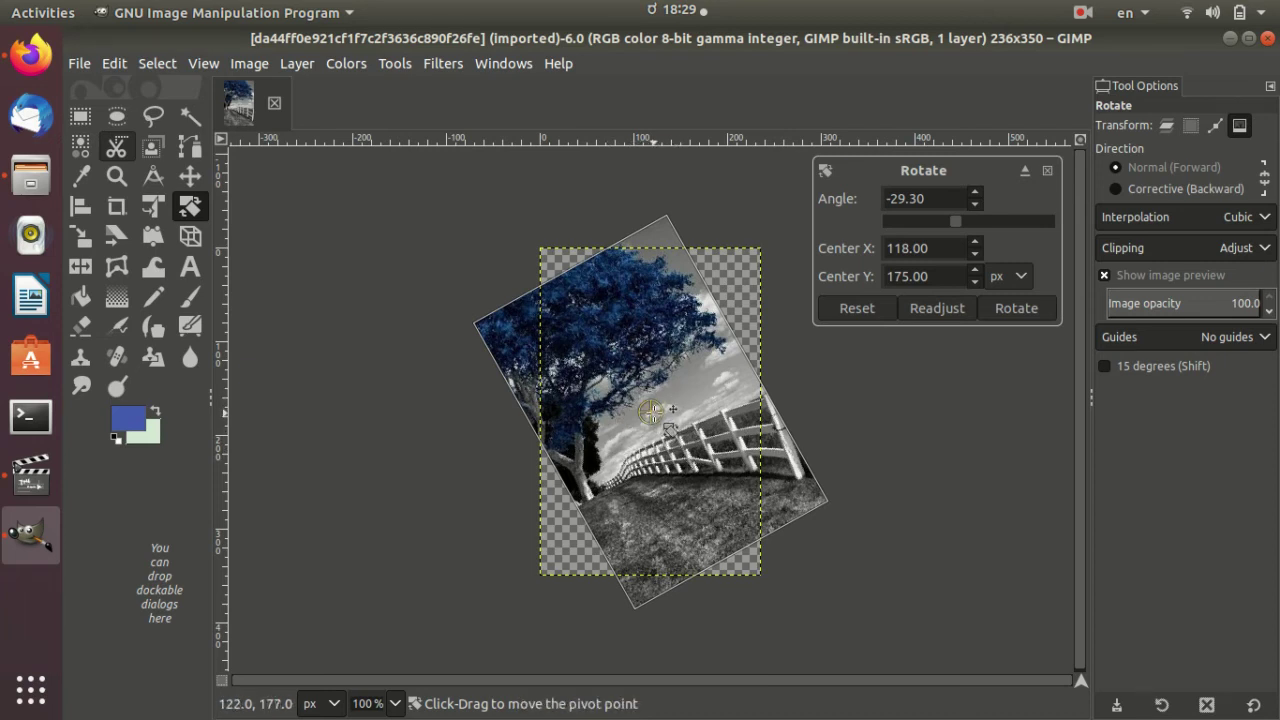
pyautogui.moveTo(651, 411); pyautogui.dragTo(738, 481)
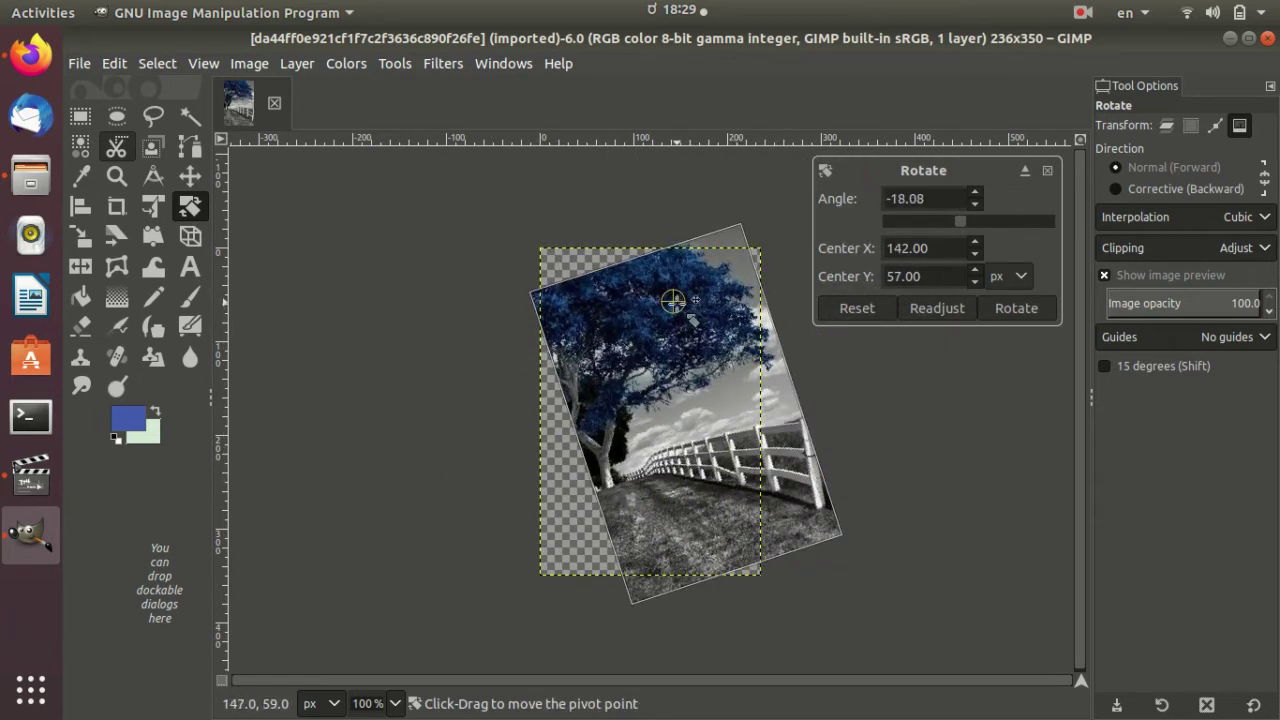
pyautogui.moveTo(673, 301); pyautogui.dragTo(654, 426)
pyautogui.moveTo(680, 297); pyautogui.dragTo(534, 244)
pyautogui.moveTo(655, 424); pyautogui.dragTo(666, 524)
pyautogui.moveTo(610, 470); pyautogui.dragTo(462, 306)
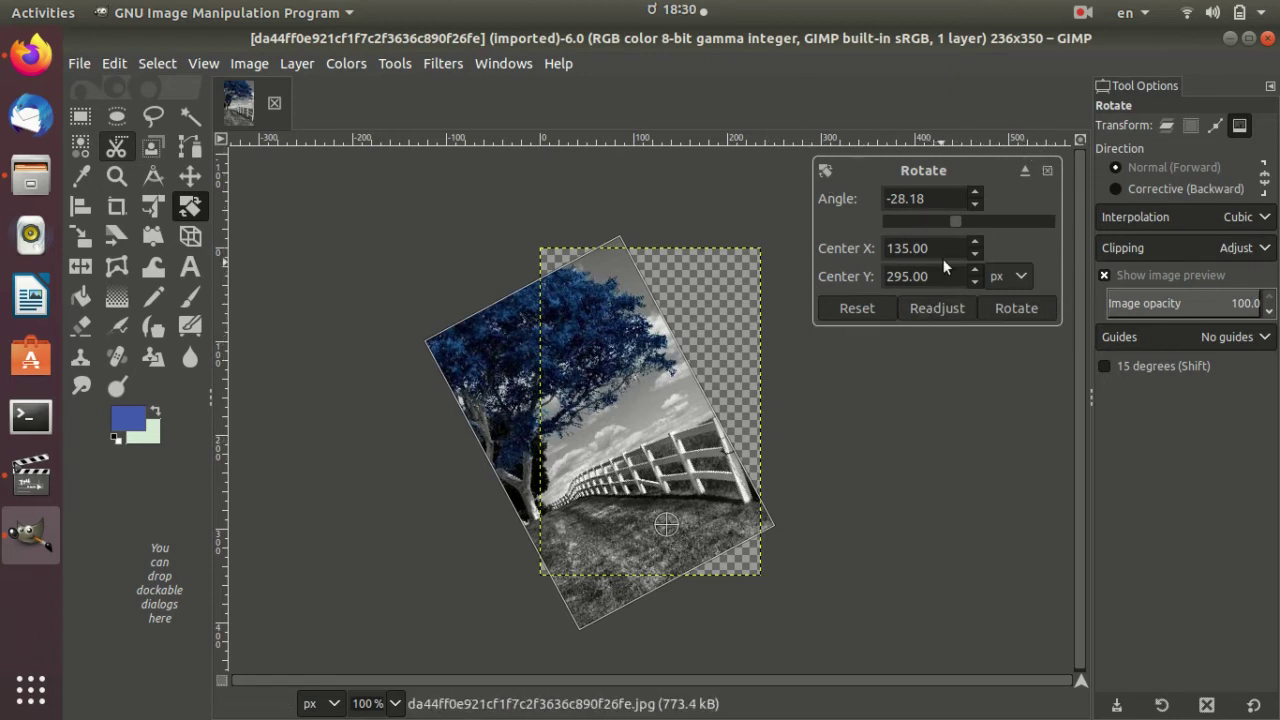
# Step: Try rotating the tree image about -25.53° with its center at X 66, Y 190 px, and undo that rotation
pyautogui.moveTo(978, 250); pyautogui.dragTo(976, 276)
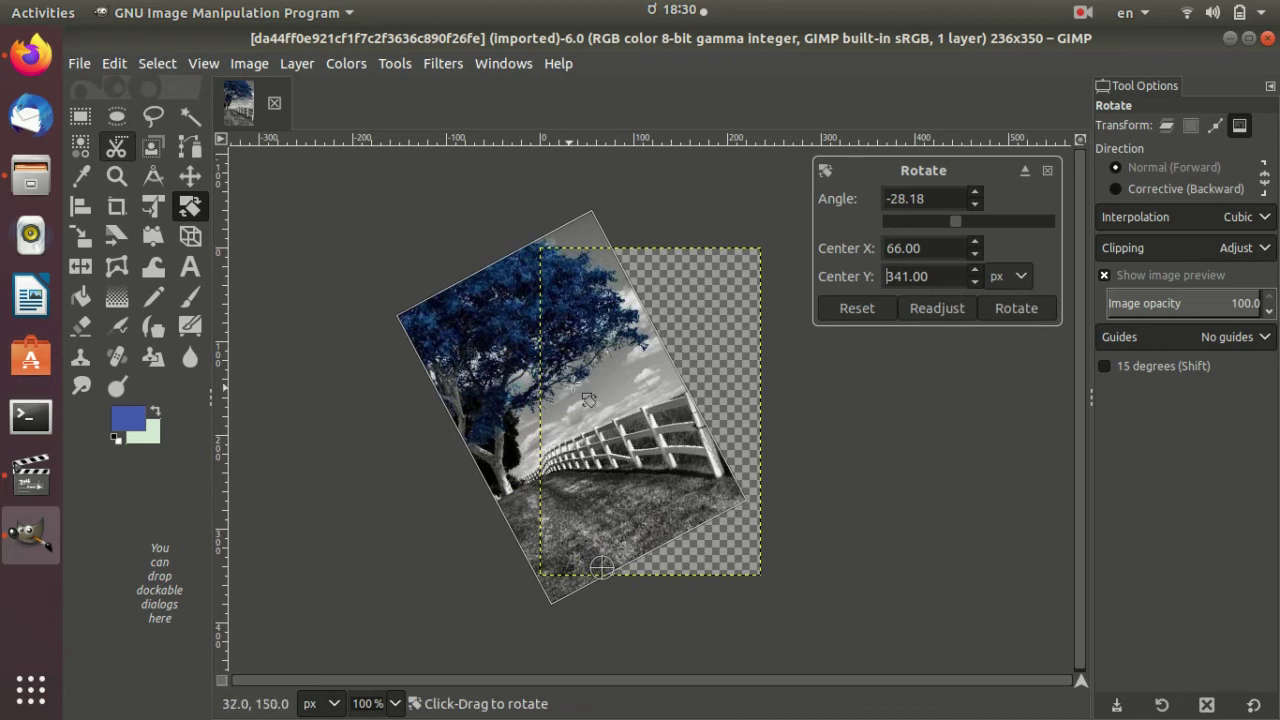
pyautogui.moveTo(604, 438); pyautogui.dragTo(583, 336)
pyautogui.moveTo(978, 284); pyautogui.dragTo(977, 284)
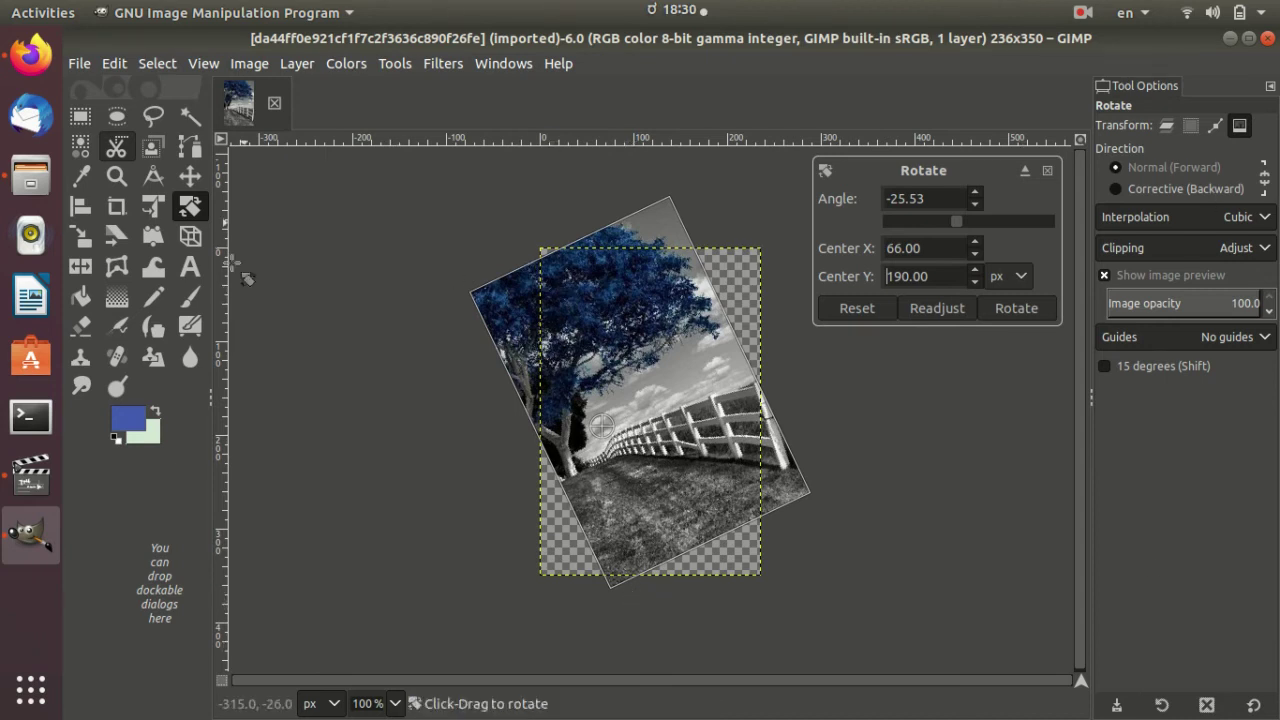
pyautogui.click(82, 248)
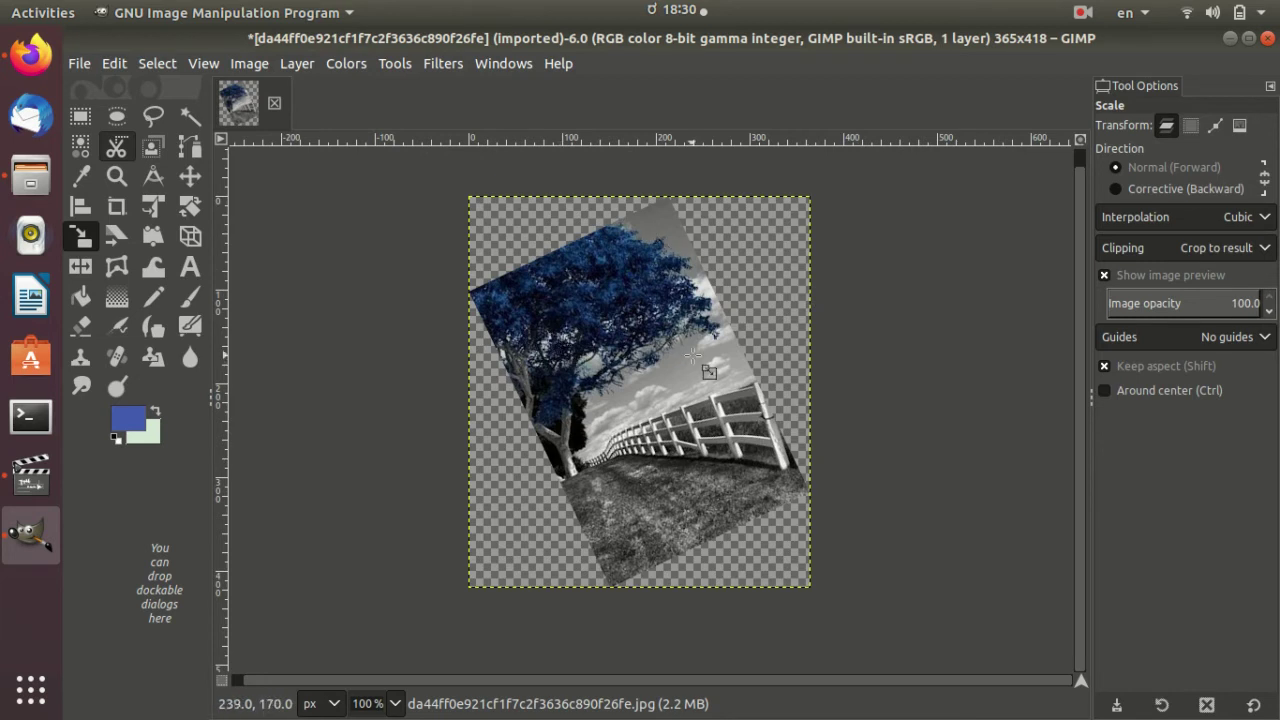
pyautogui.hotkey('ctrl', 'z')
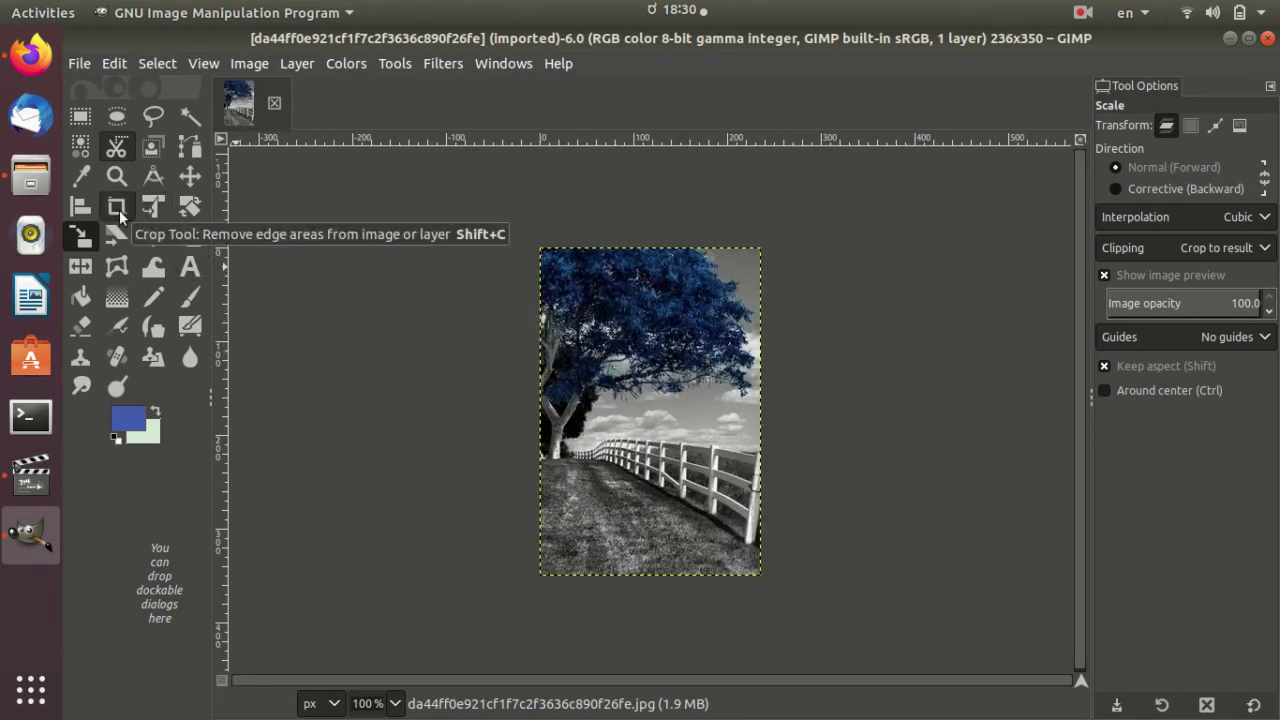
# Step: Rotate the tree image by about -34.50° around its center at 118, 175 px and apply the rotation
pyautogui.click(190, 207)
pyautogui.moveTo(575, 258); pyautogui.dragTo(518, 337)
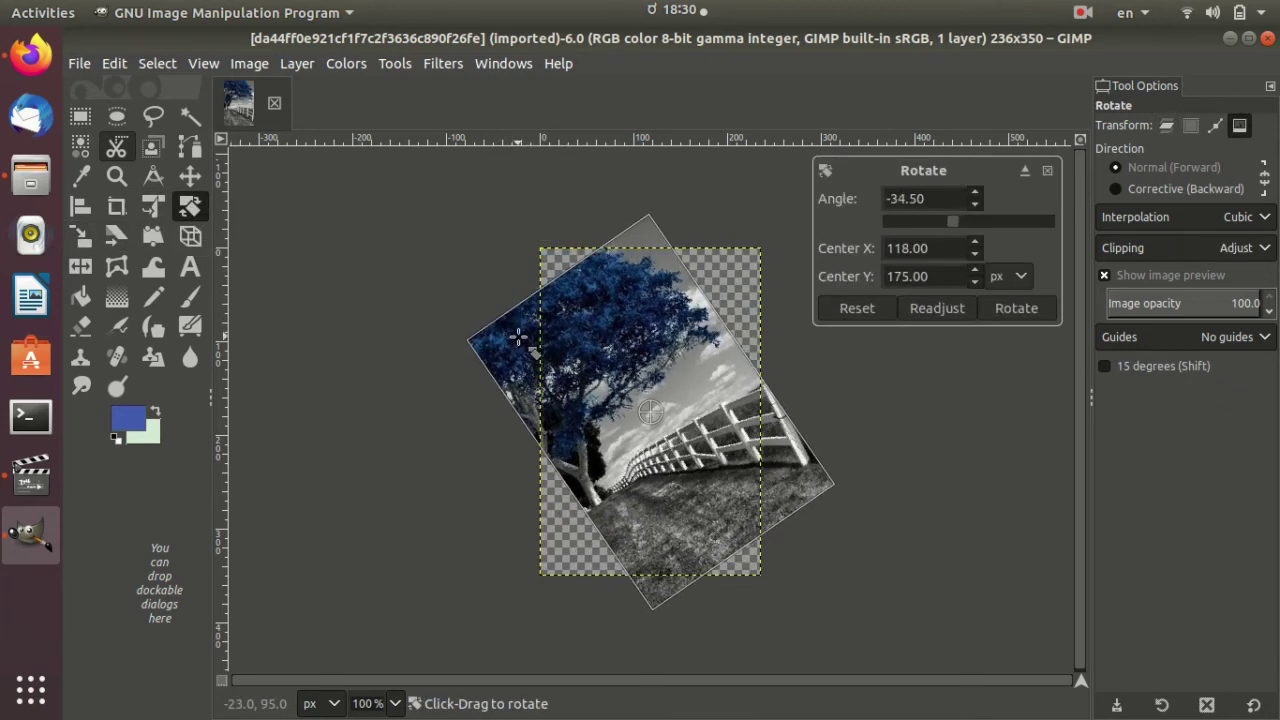
pyautogui.click(87, 253)
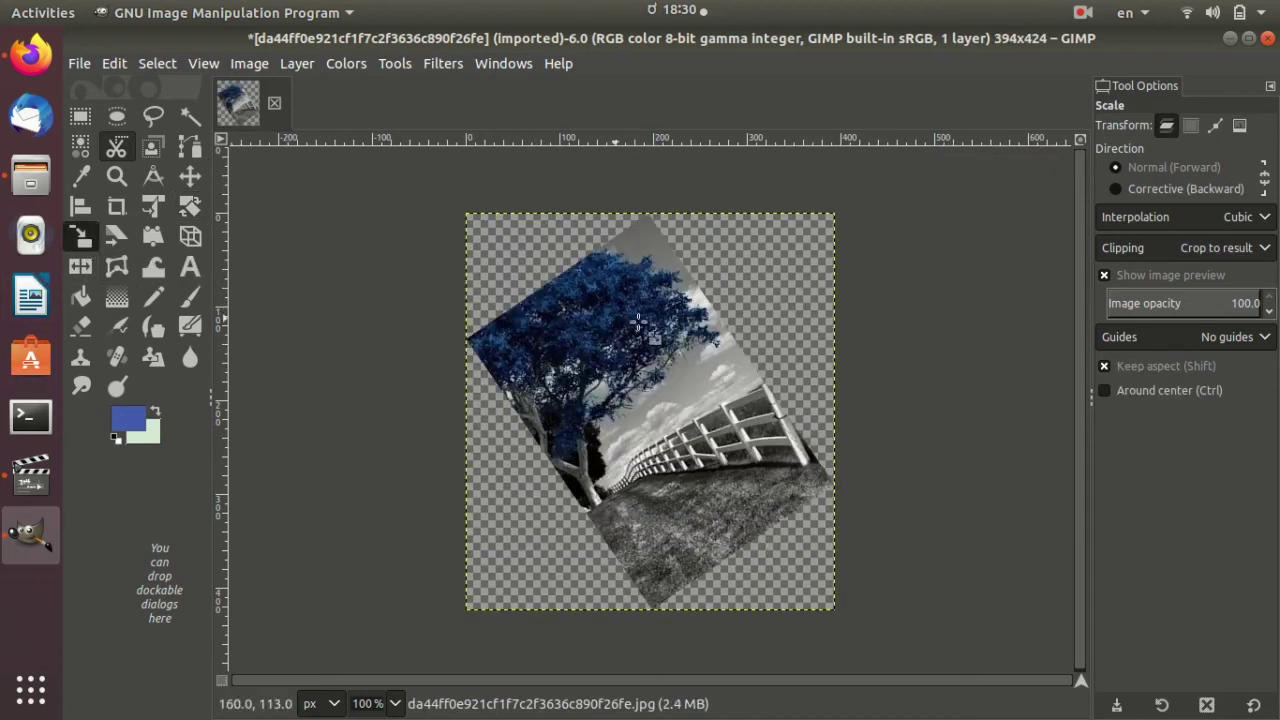
# Step: Scale the rotated tree layer to about 385 × 414 px with Keep aspect and Around center enabled
pyautogui.click(700, 385)
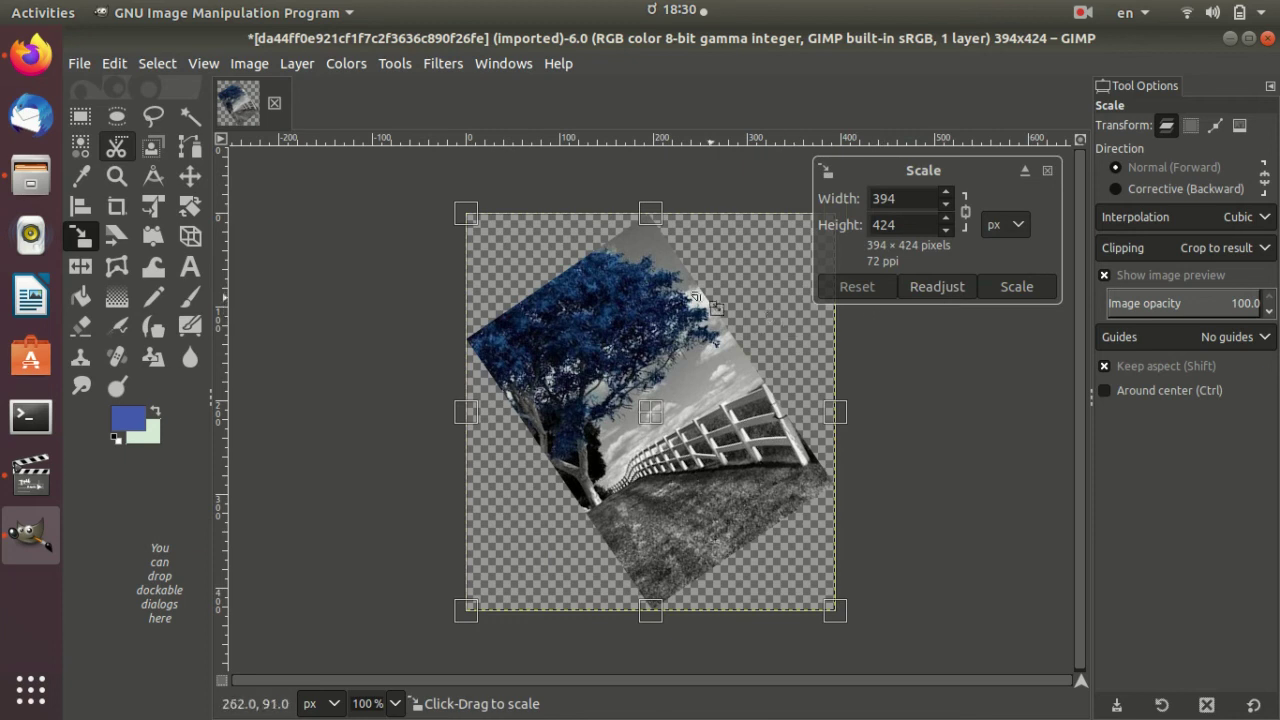
pyautogui.moveTo(661, 213)
pyautogui.mouseDown()
pyautogui.moveTo(662, 437)
pyautogui.moveTo(650, 140)
pyautogui.moveTo(645, 258)
pyautogui.moveTo(631, 218)
pyautogui.moveTo(649, 221)
pyautogui.mouseUp()
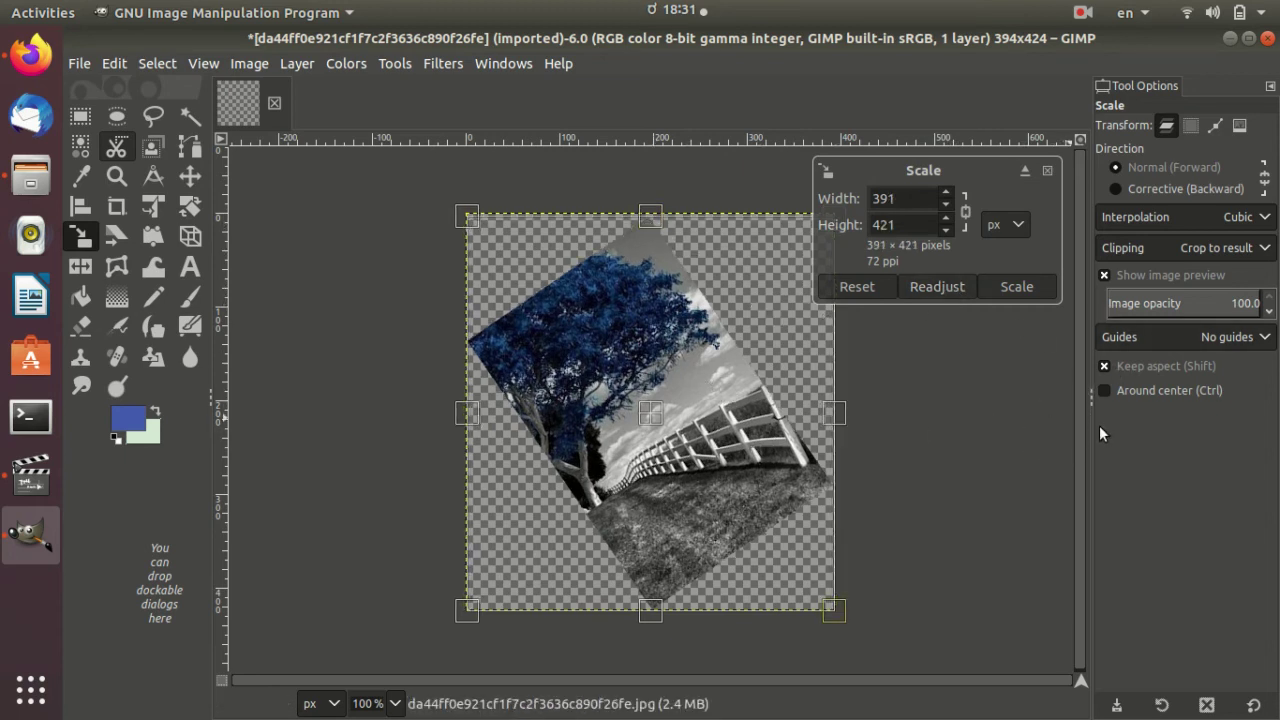
pyautogui.moveTo(645, 213); pyautogui.dragTo(642, 218)
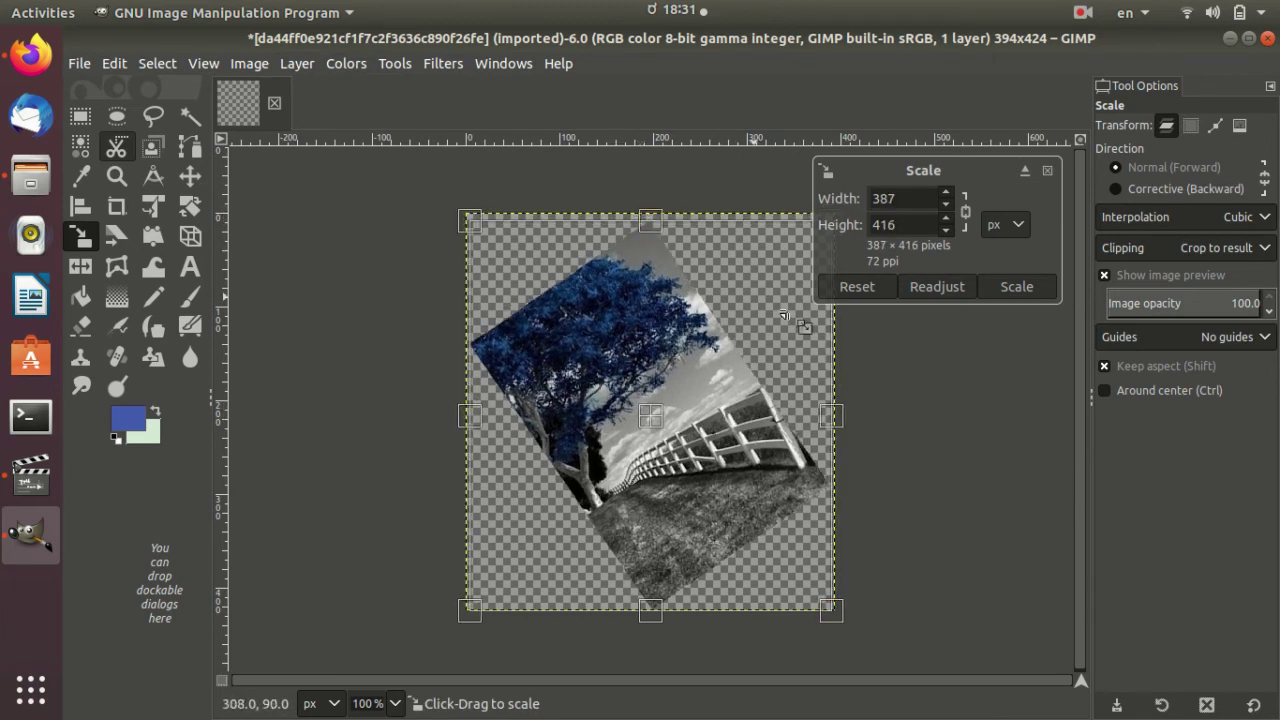
pyautogui.click(1103, 365)
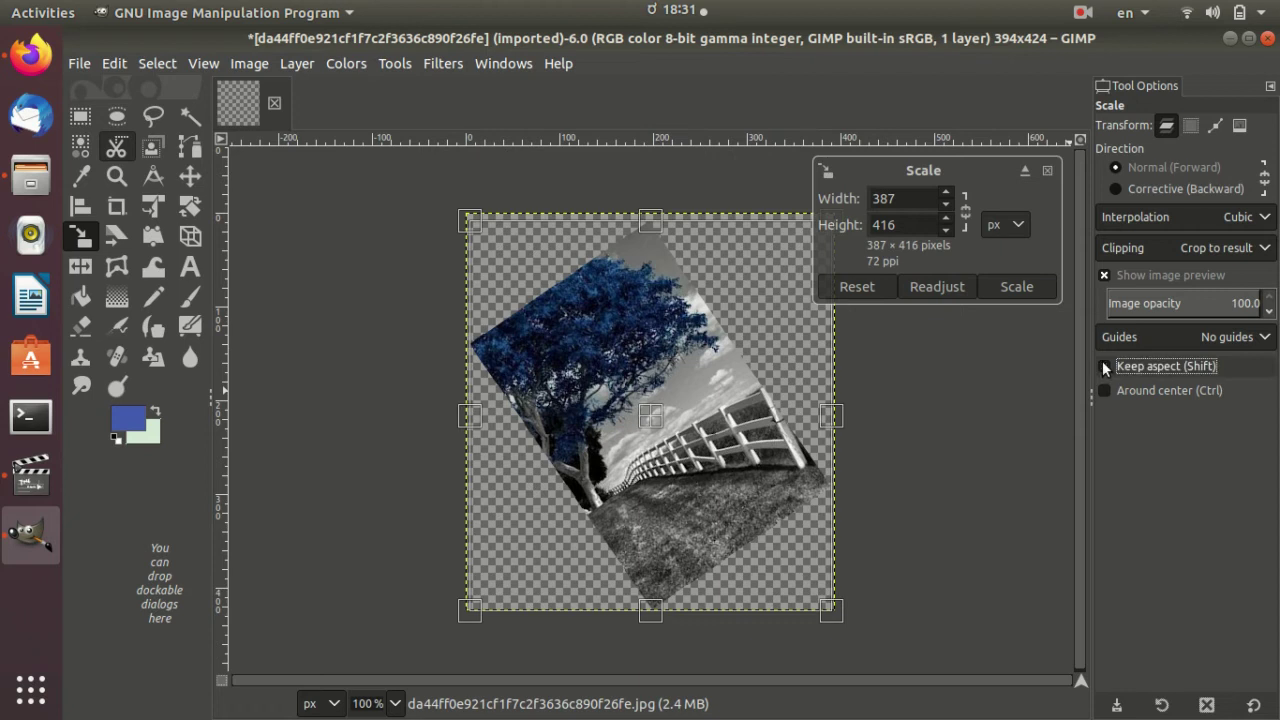
pyautogui.click(1105, 393)
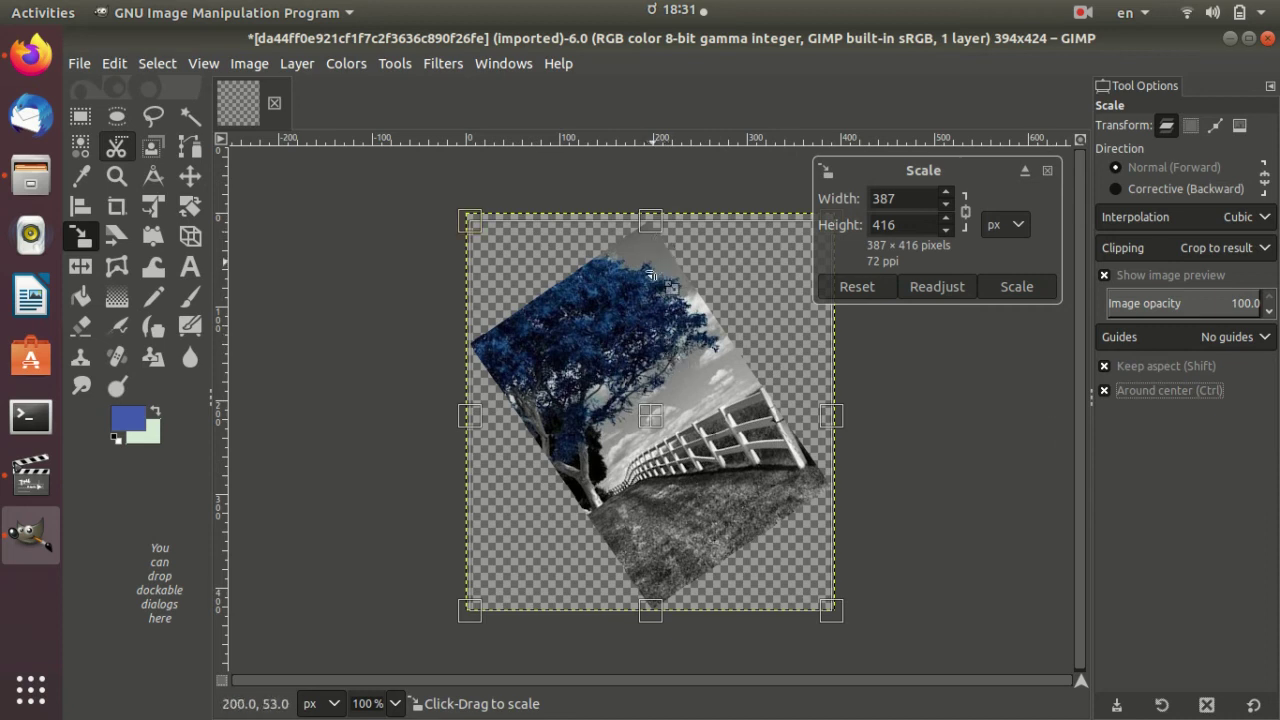
pyautogui.moveTo(662, 245); pyautogui.dragTo(642, 287)
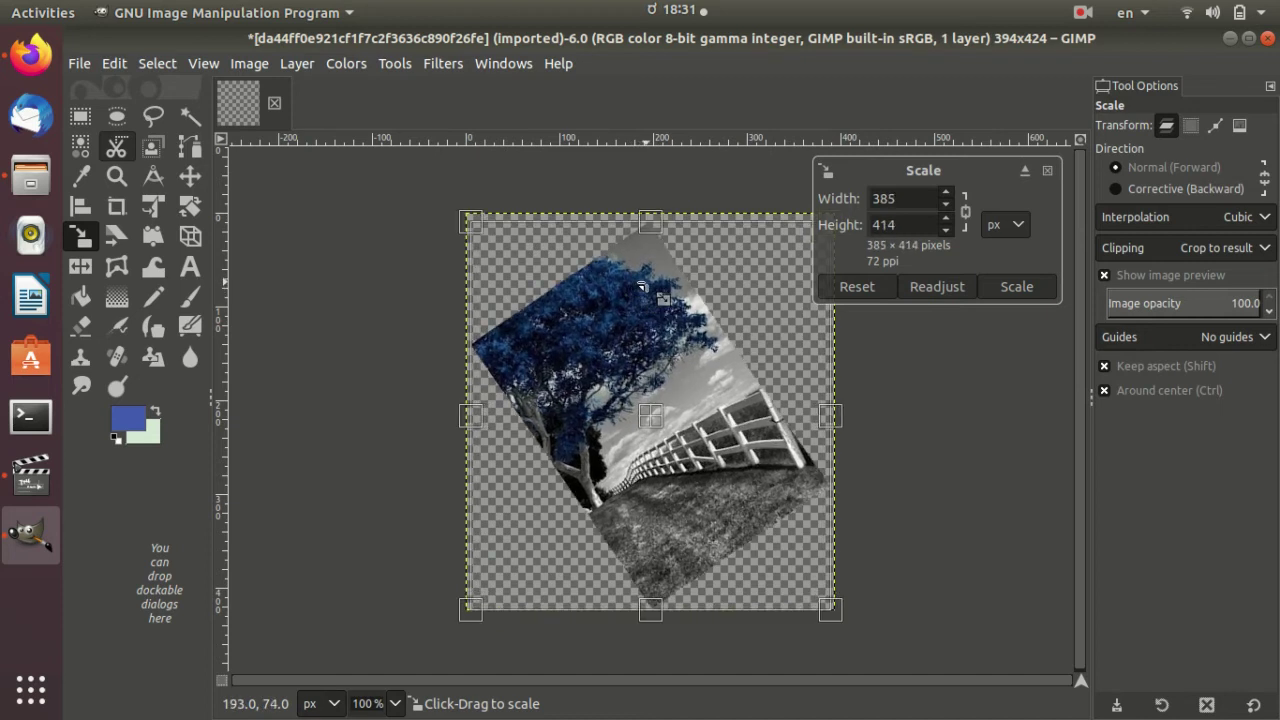
# Step: Flatten the tree layer's proportions with Keep aspect off, re-enable Keep aspect, and scale it to about 398 × 402 px
pyautogui.click(1112, 372)
pyautogui.moveTo(590, 390); pyautogui.dragTo(589, 419)
pyautogui.click(1138, 366)
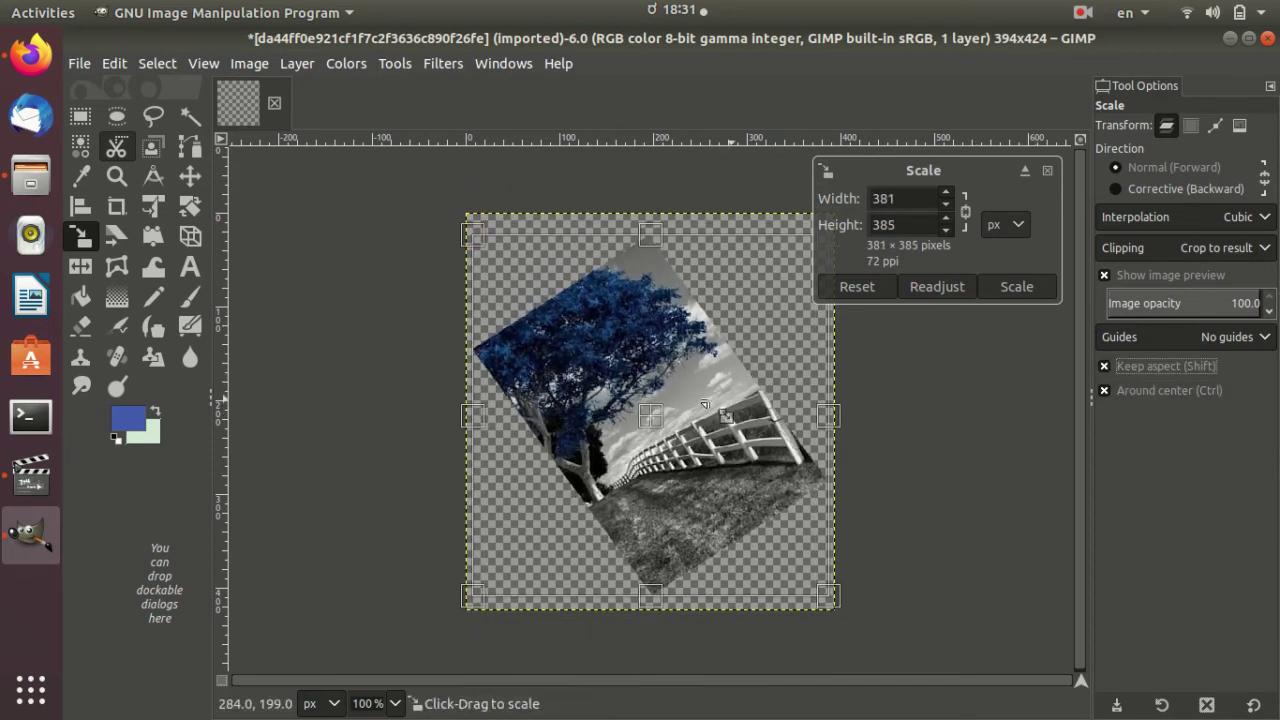
pyautogui.moveTo(851, 412); pyautogui.dragTo(531, 368)
pyautogui.moveTo(468, 416); pyautogui.dragTo(470, 451)
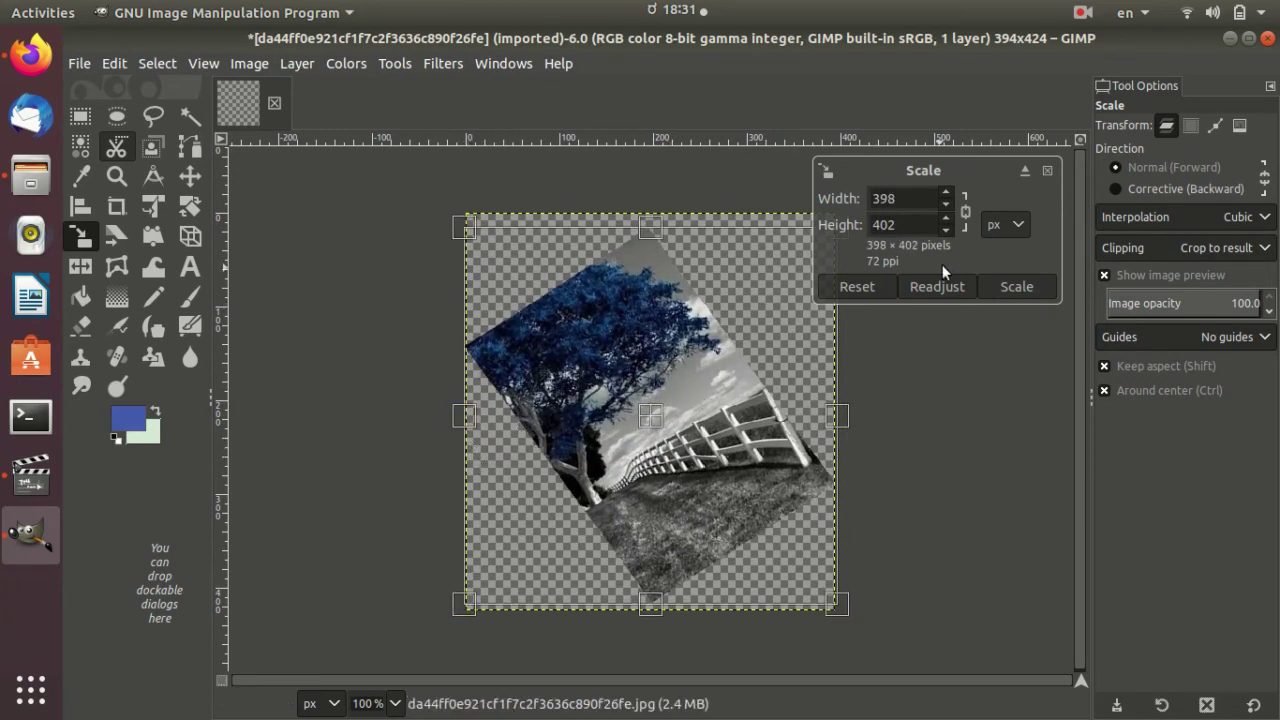
# Step: Readjust the scale handles, shift the tree layer slightly, size it to about 344 × 348 px, and apply the scaling
pyautogui.click(951, 295)
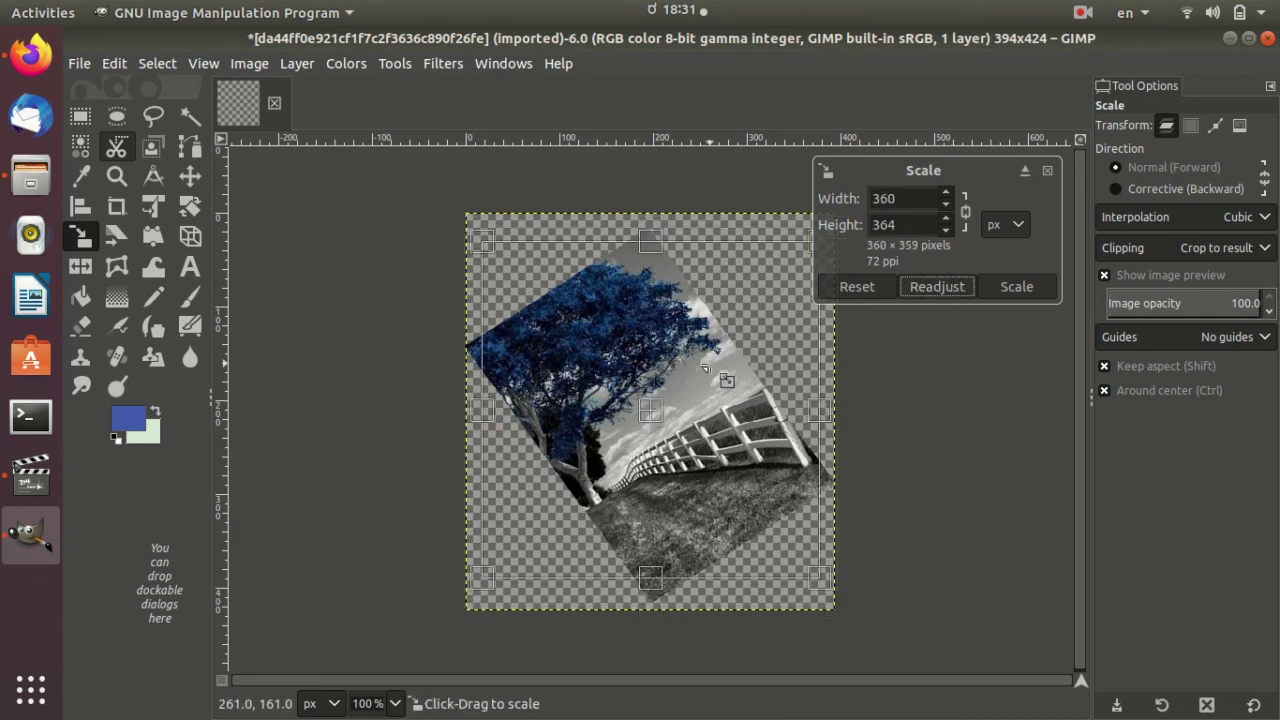
pyautogui.moveTo(662, 387); pyautogui.dragTo(717, 356)
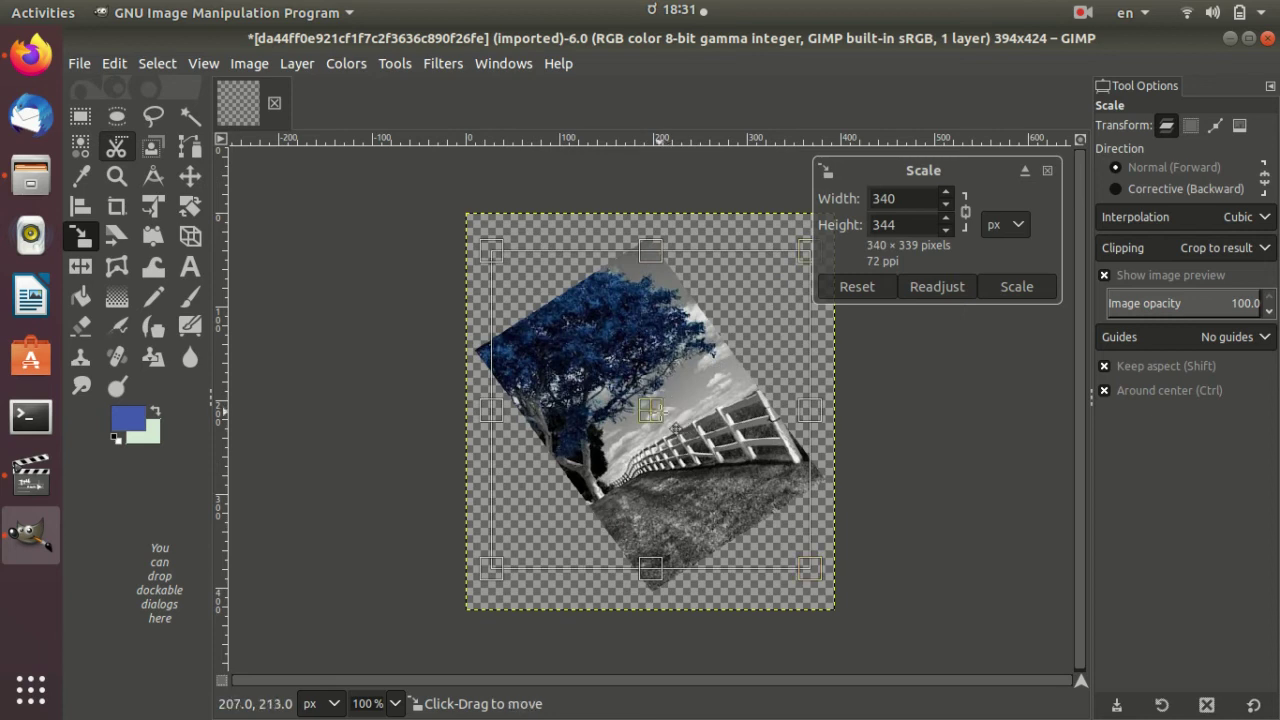
pyautogui.moveTo(735, 426); pyautogui.dragTo(663, 423)
pyautogui.moveTo(483, 247); pyautogui.dragTo(457, 297)
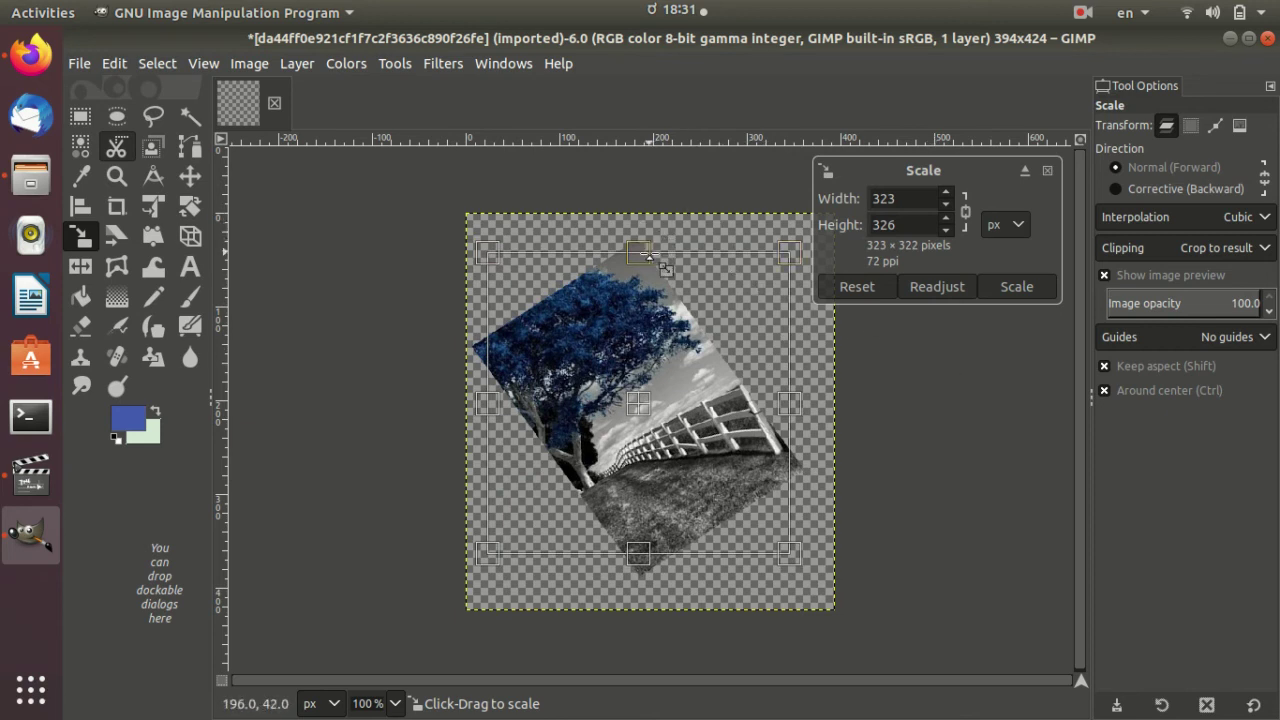
pyautogui.moveTo(644, 257); pyautogui.dragTo(647, 249)
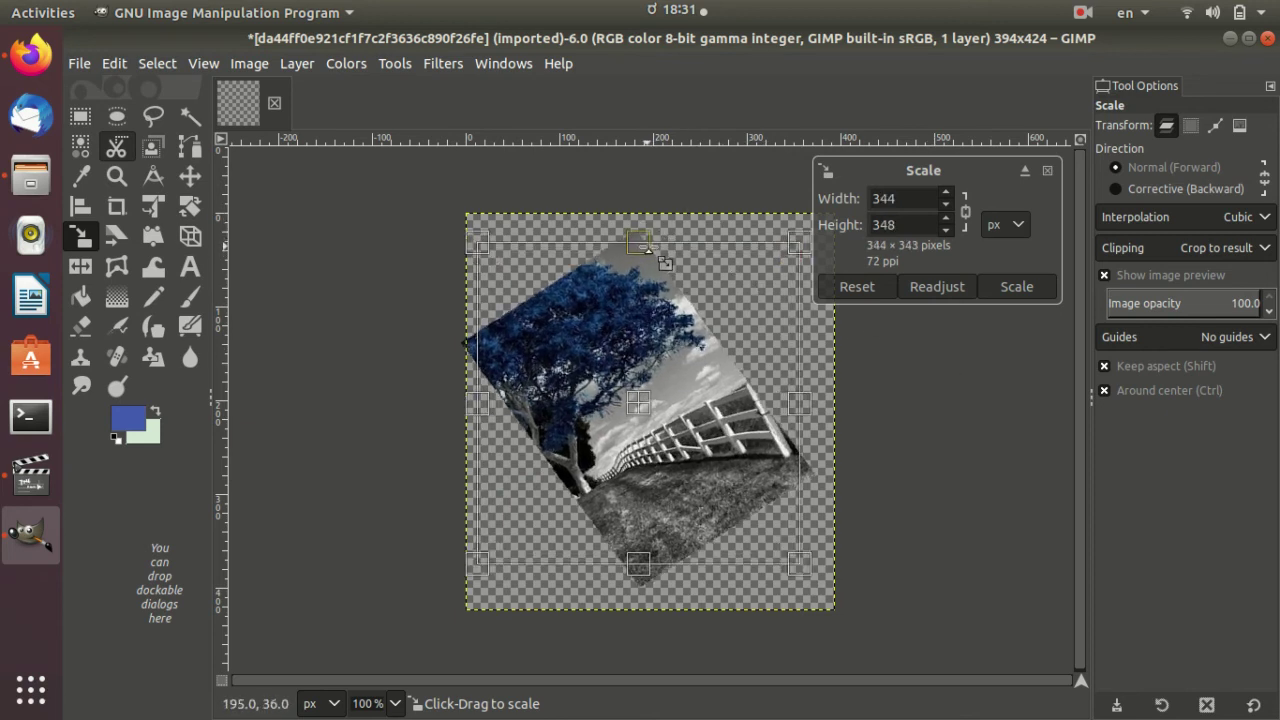
pyautogui.click(1017, 286)
# Step: Rescale the tree layer around its center to about 376 × 381 px
pyautogui.click(598, 356)
pyautogui.moveTo(589, 352)
pyautogui.mouseDown()
pyautogui.moveTo(578, 362)
pyautogui.moveTo(598, 340)
pyautogui.mouseUp()
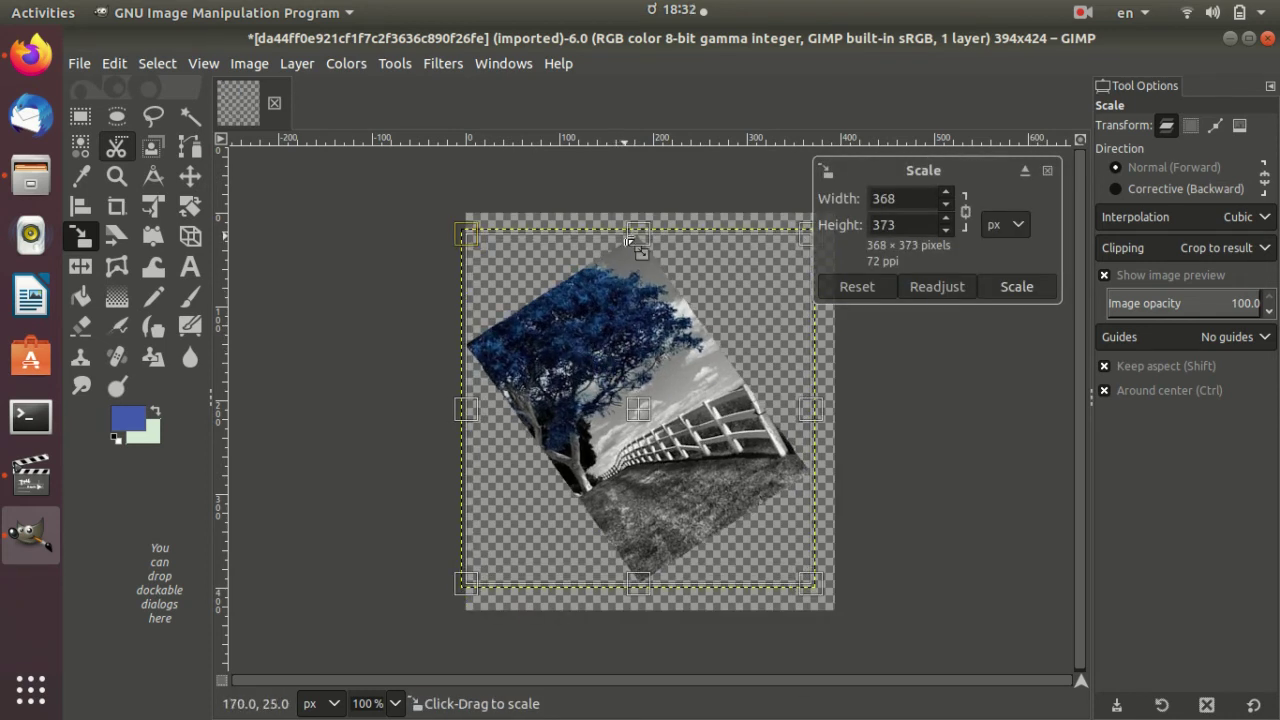
pyautogui.moveTo(630, 242); pyautogui.dragTo(638, 214)
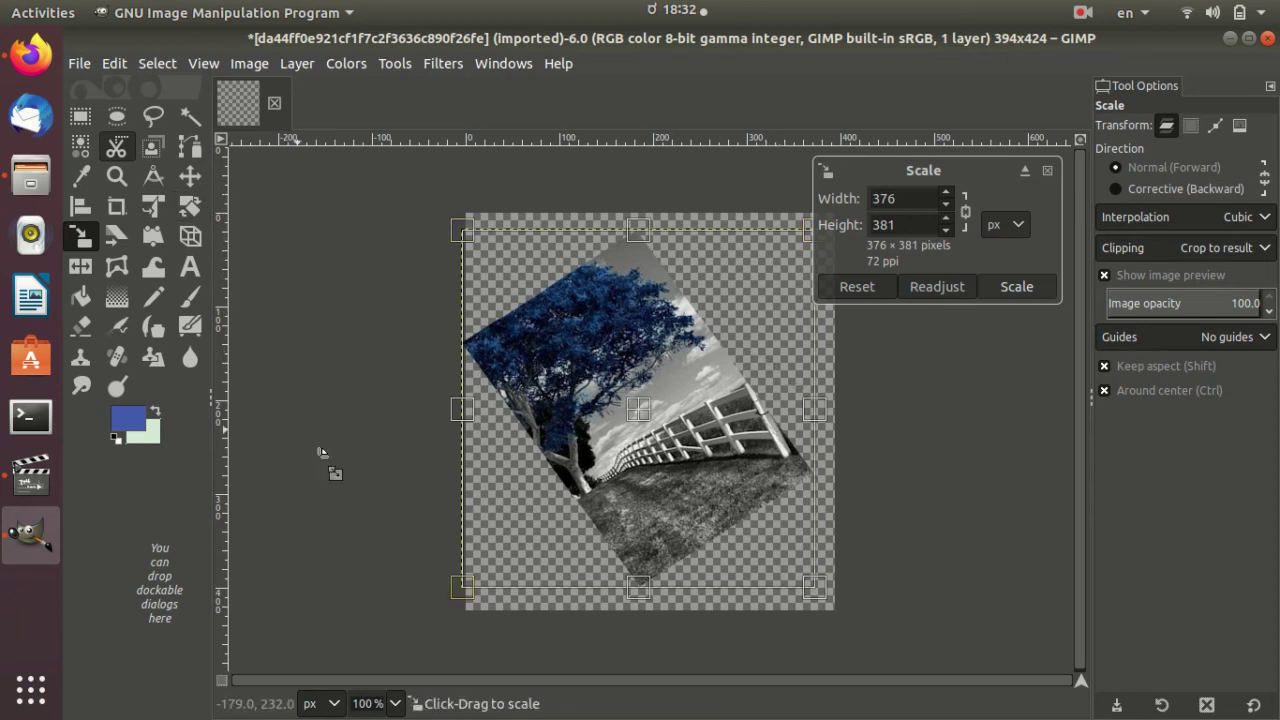
# Step: Open index.jpeg from the Pictures folder as a separate image
pyautogui.click(80, 64)
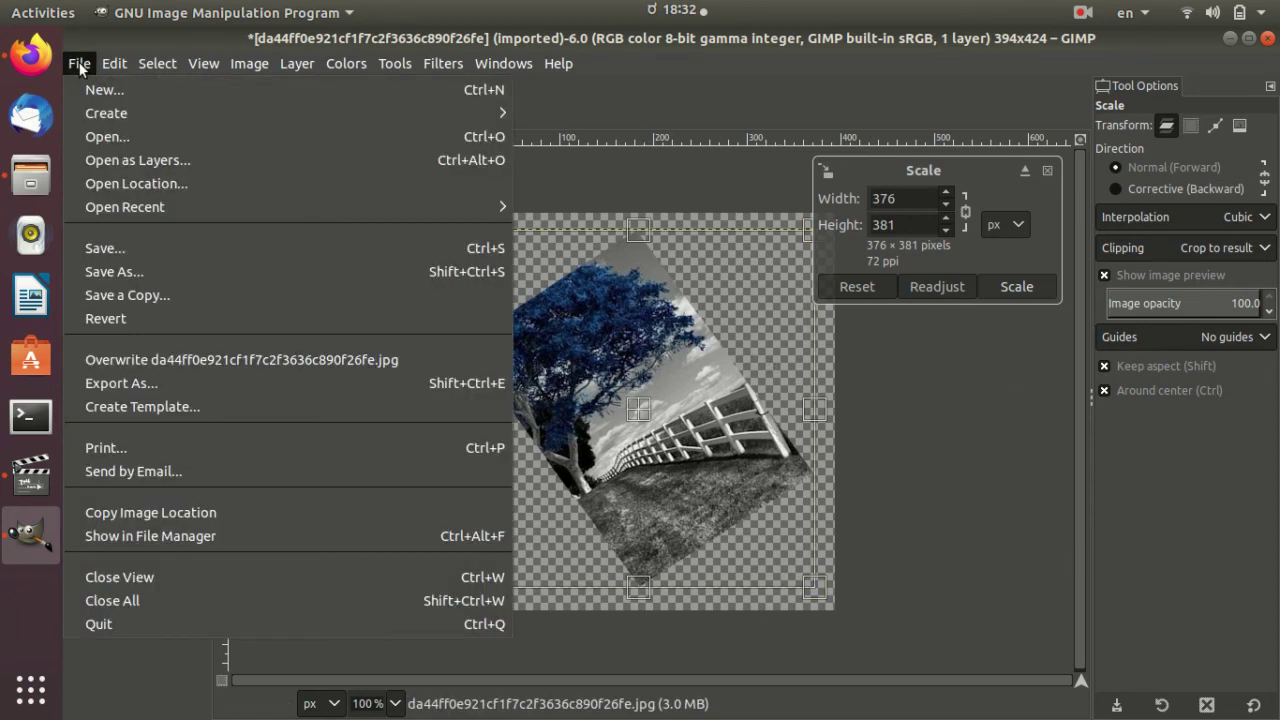
pyautogui.click(142, 137)
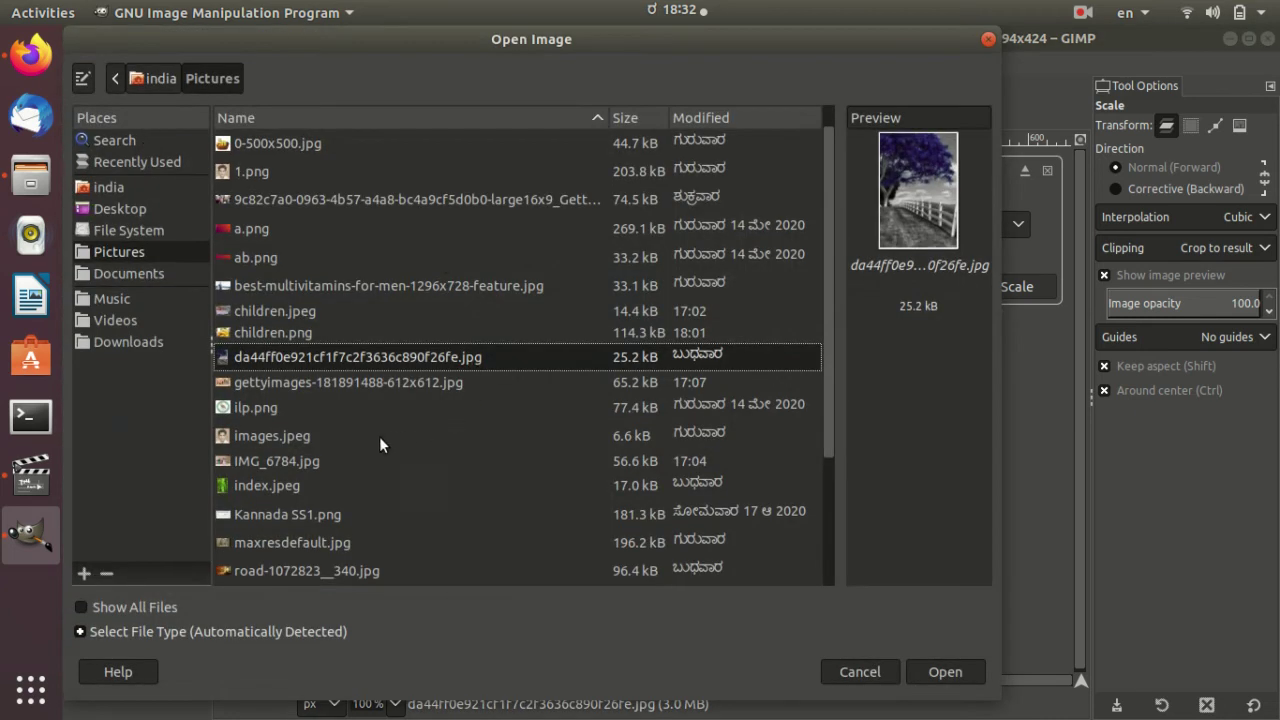
pyautogui.click(287, 484)
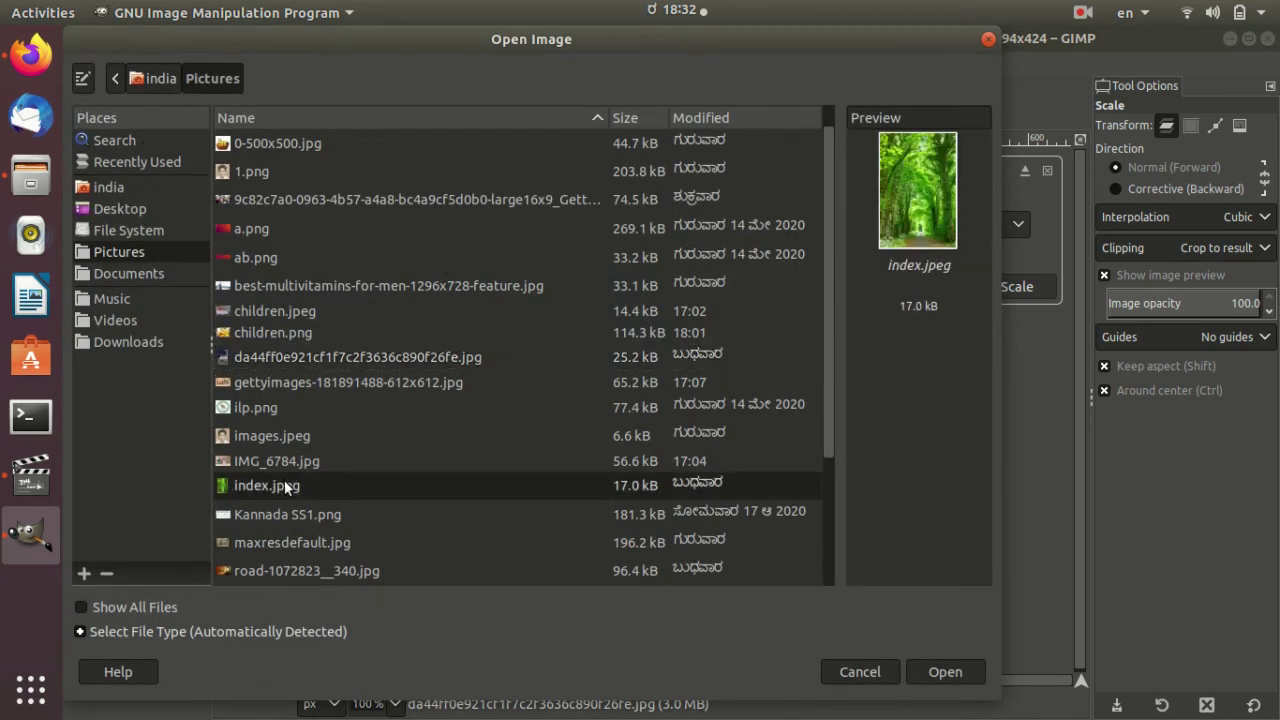
pyautogui.click(958, 676)
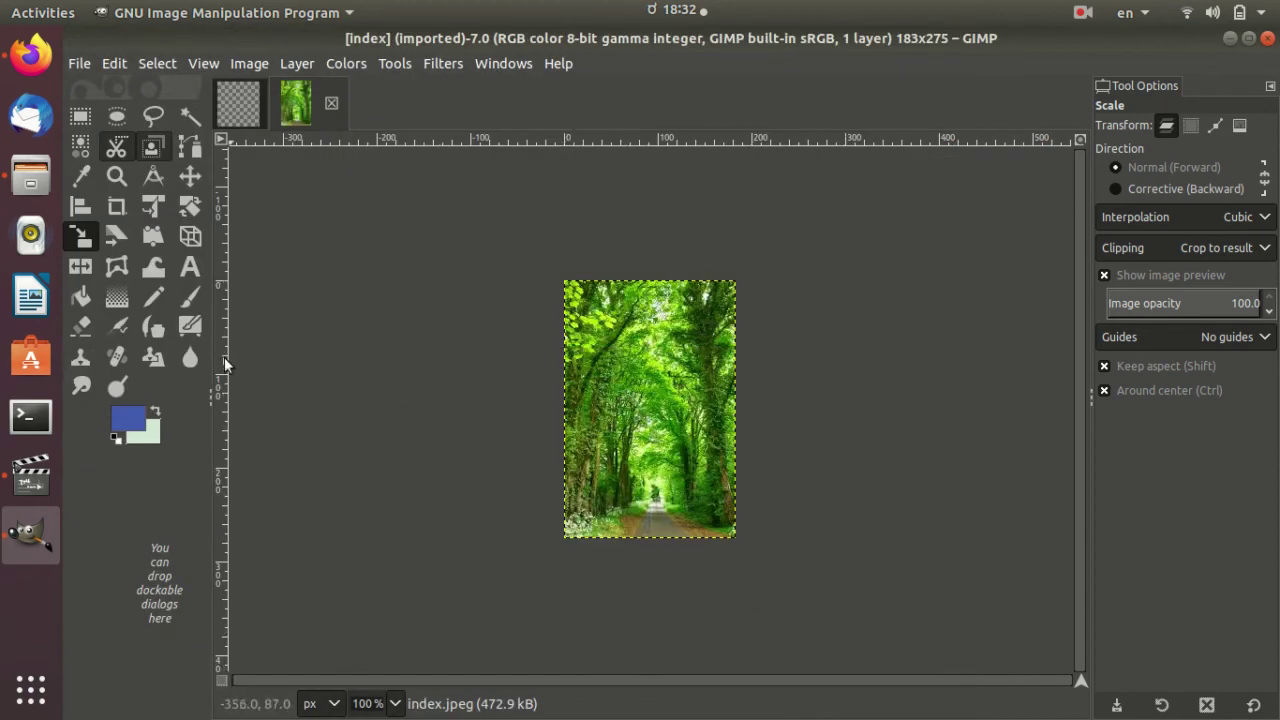
# Step: Rotate the green forest image by about 40.14° around its center at 91.5, 137.5 px and apply it
pyautogui.click(185, 207)
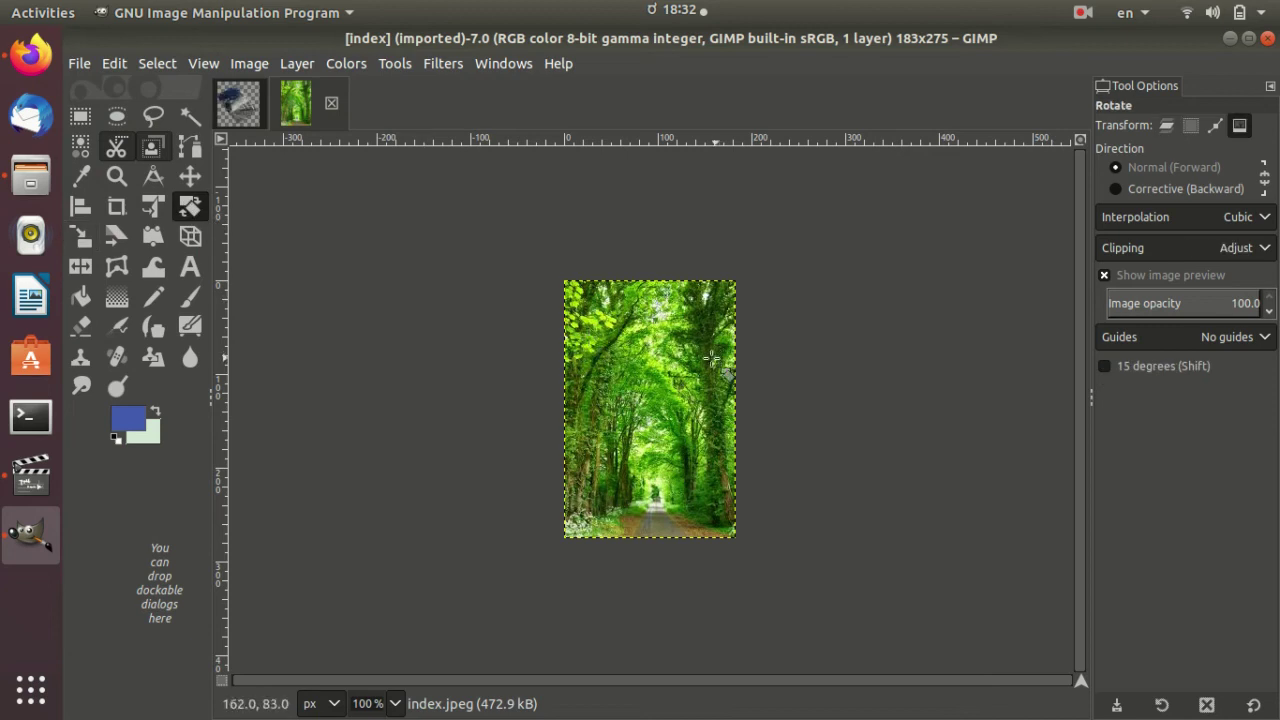
pyautogui.moveTo(684, 334); pyautogui.dragTo(735, 345)
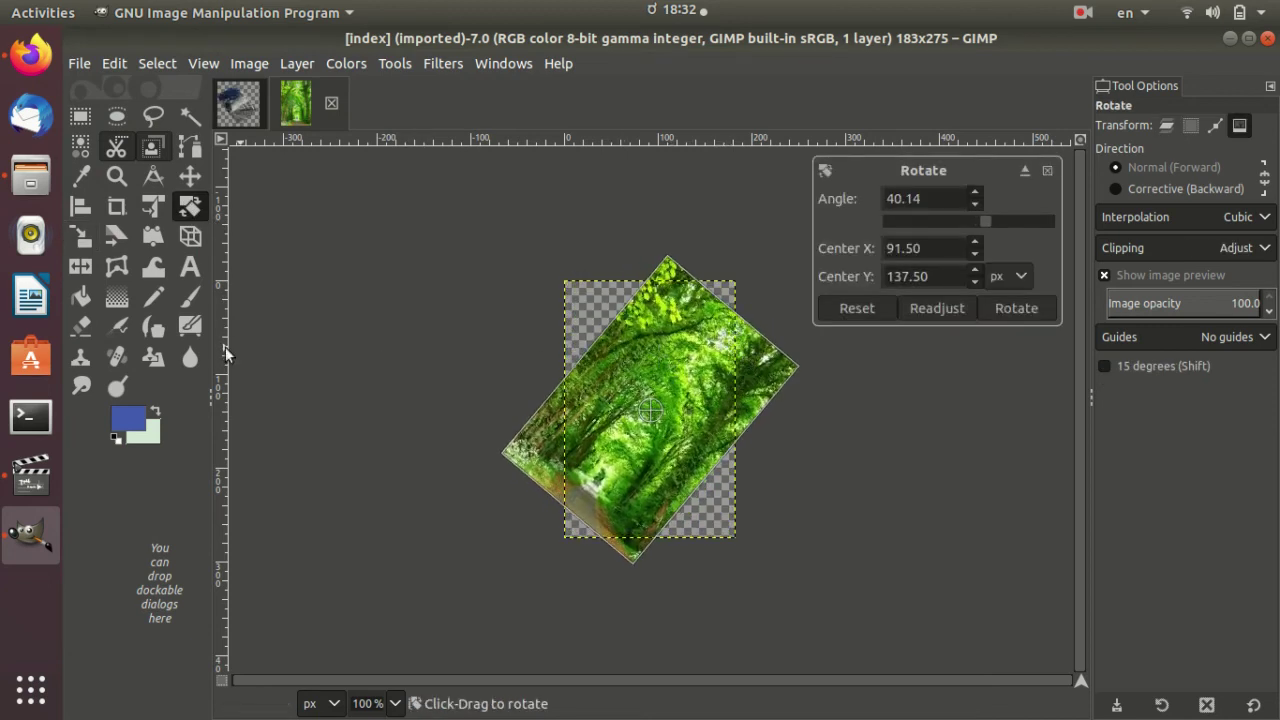
pyautogui.click(88, 244)
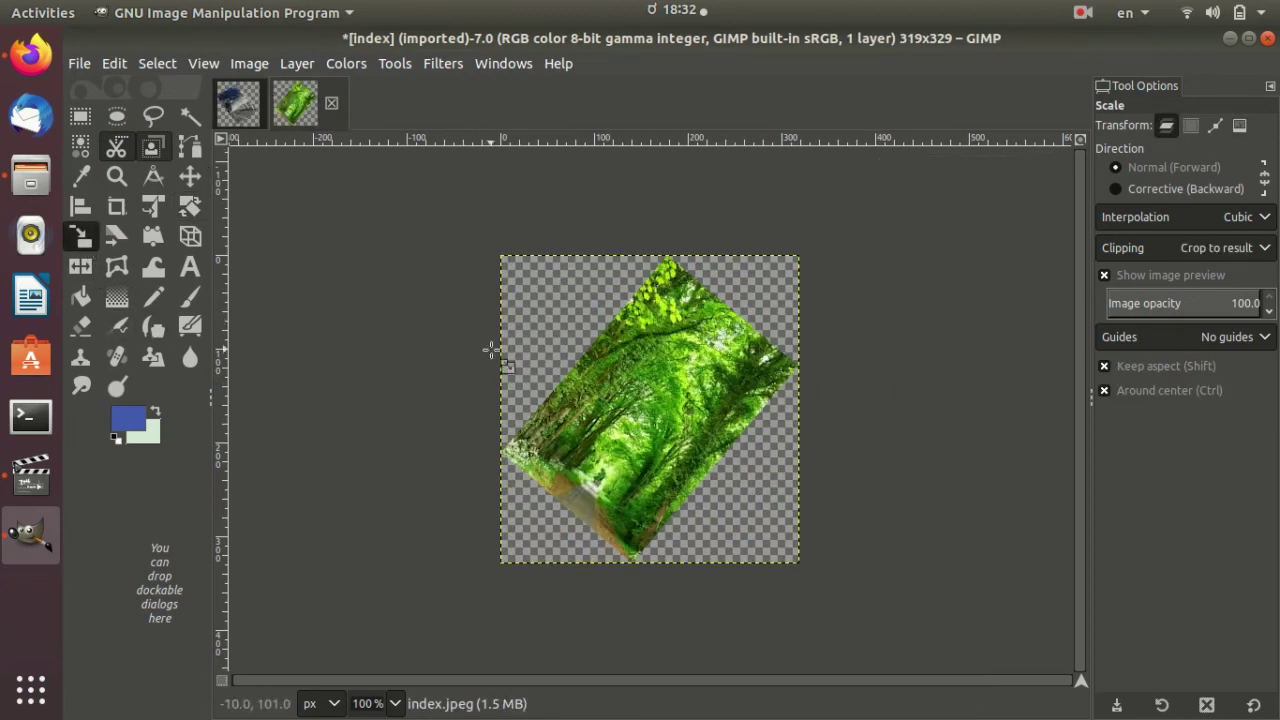
# Step: Copy the rotated forest layer and paste it into the tree image as a floating selection
pyautogui.click(670, 395)
pyautogui.hotkey('ctrl', 'c')
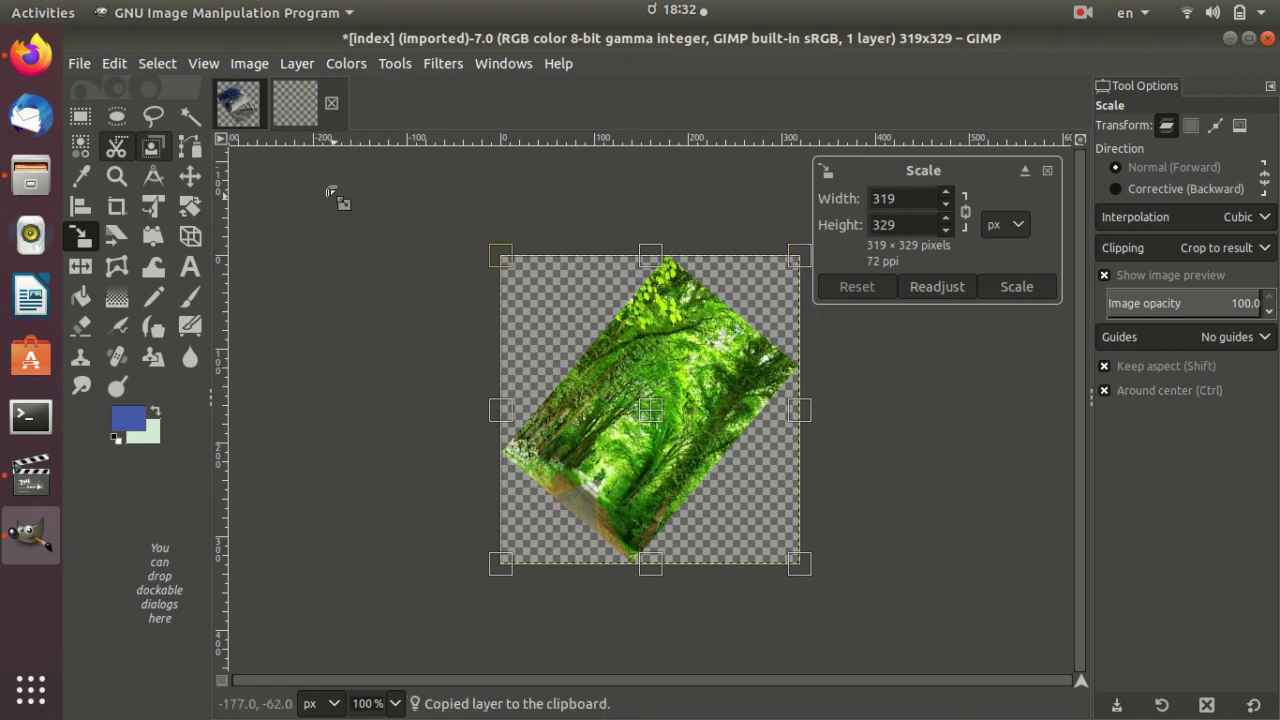
pyautogui.click(235, 92)
pyautogui.hotkey('ctrl', 'v')
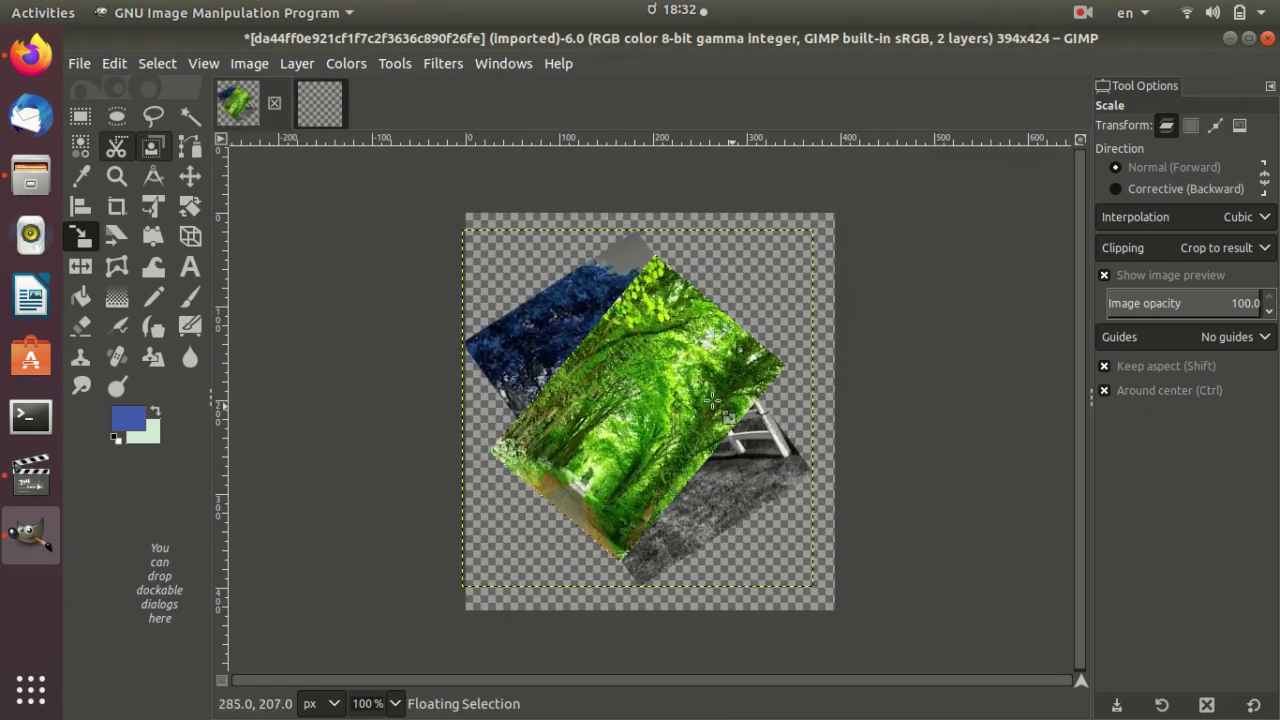
# Step: Scale the floating forest selection down around its center to about 219 × 225 px
pyautogui.click(682, 414)
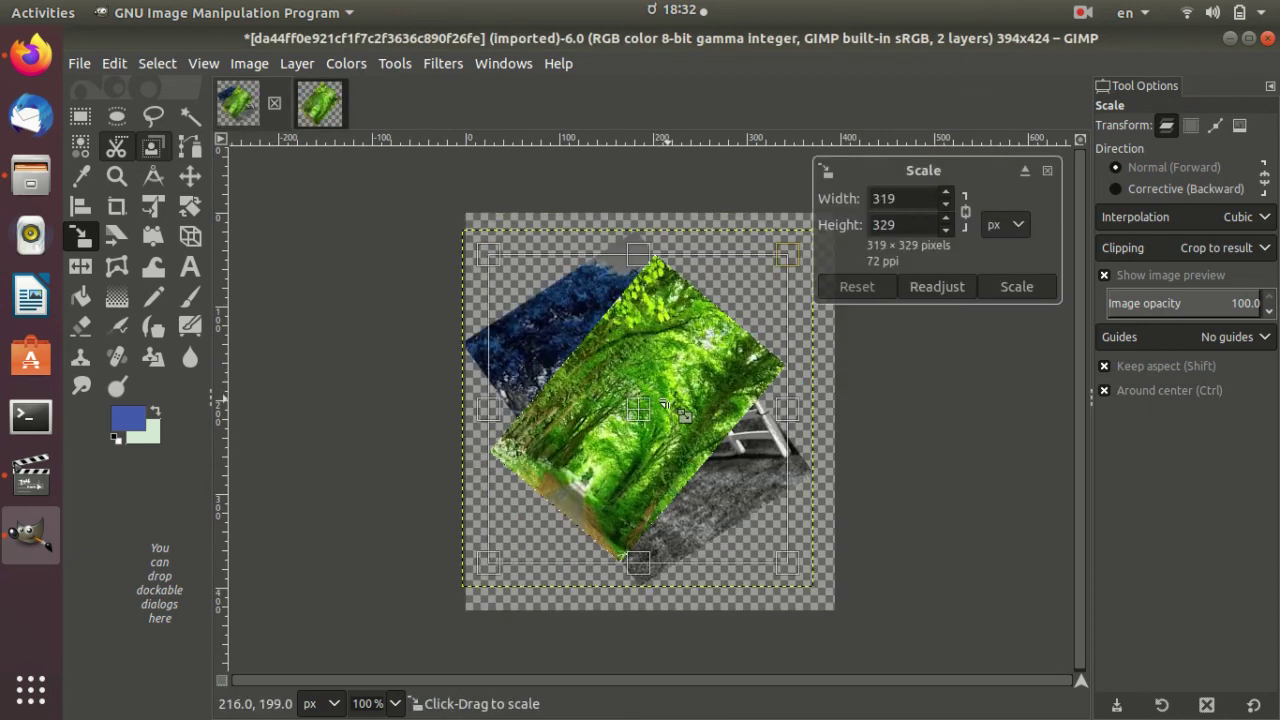
pyautogui.moveTo(682, 414); pyautogui.dragTo(508, 492)
pyautogui.hotkey('ctrl', 'z')
pyautogui.moveTo(563, 435); pyautogui.dragTo(577, 422)
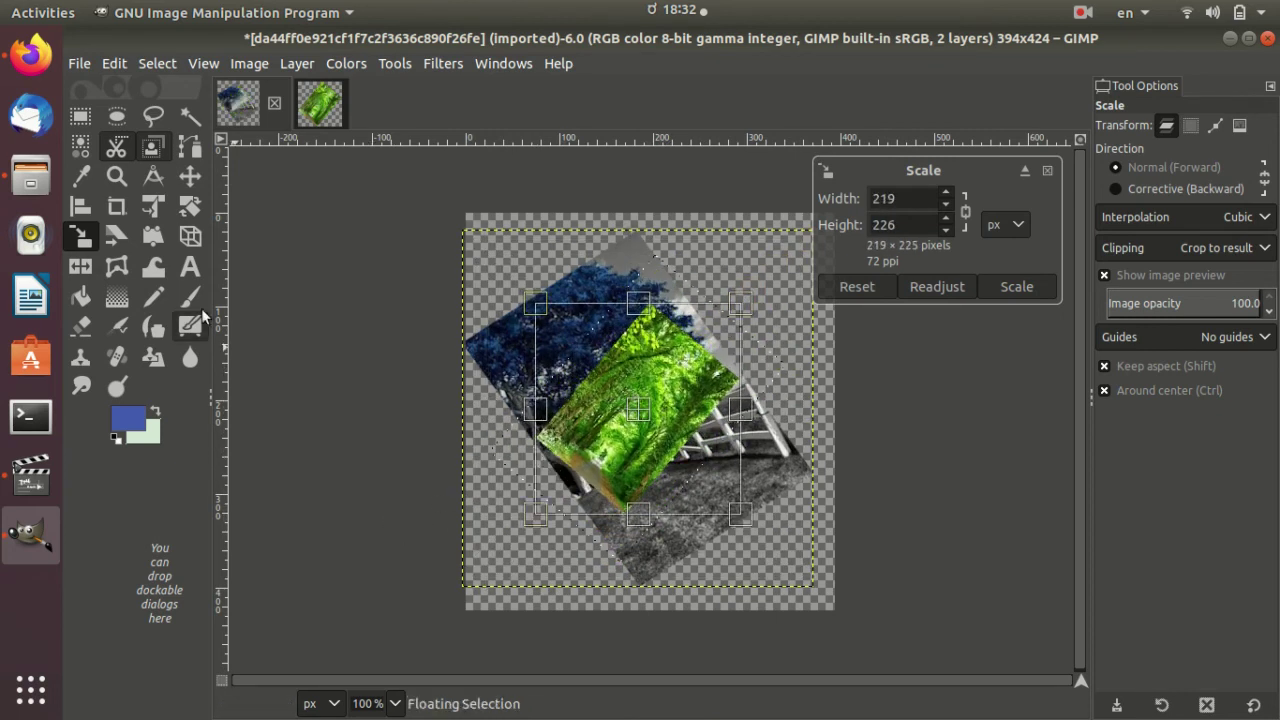
# Step: Move the forest selection toward the canvas's upper-right corner, and bring it back about 52 px left and 38 px down
pyautogui.click(190, 176)
pyautogui.moveTo(621, 372); pyautogui.dragTo(747, 215)
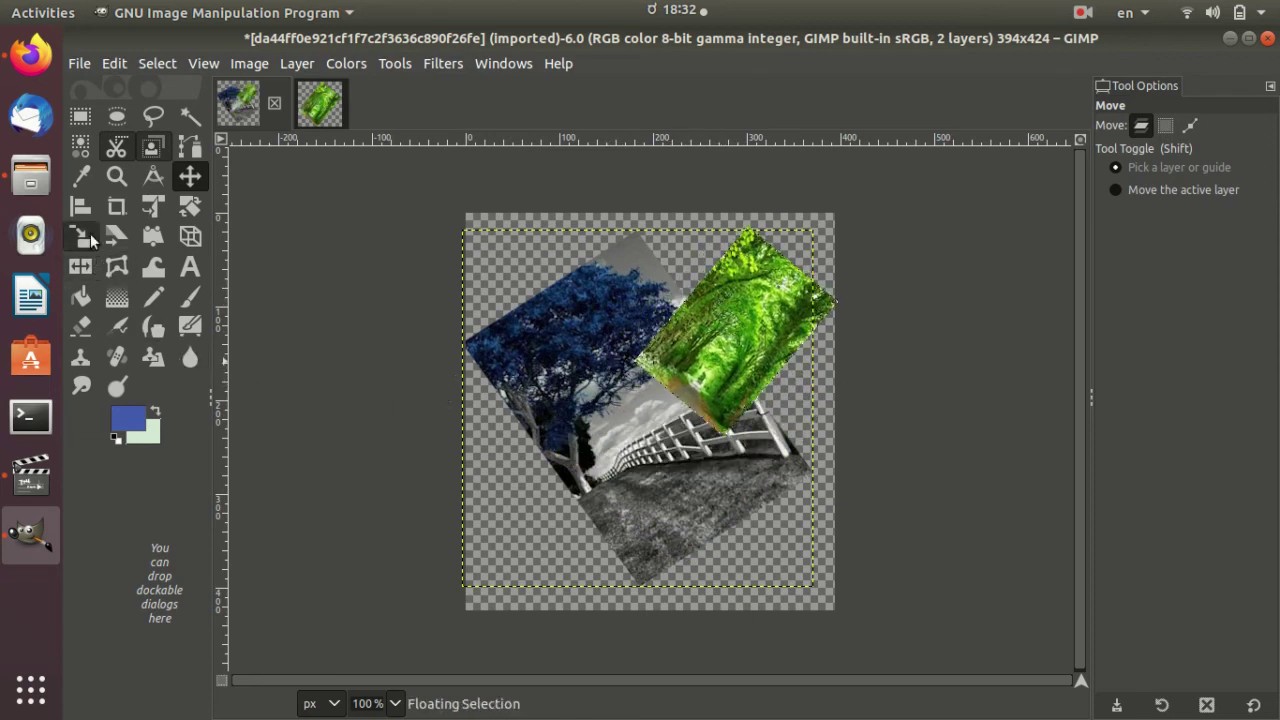
pyautogui.moveTo(733, 339); pyautogui.dragTo(681, 377)
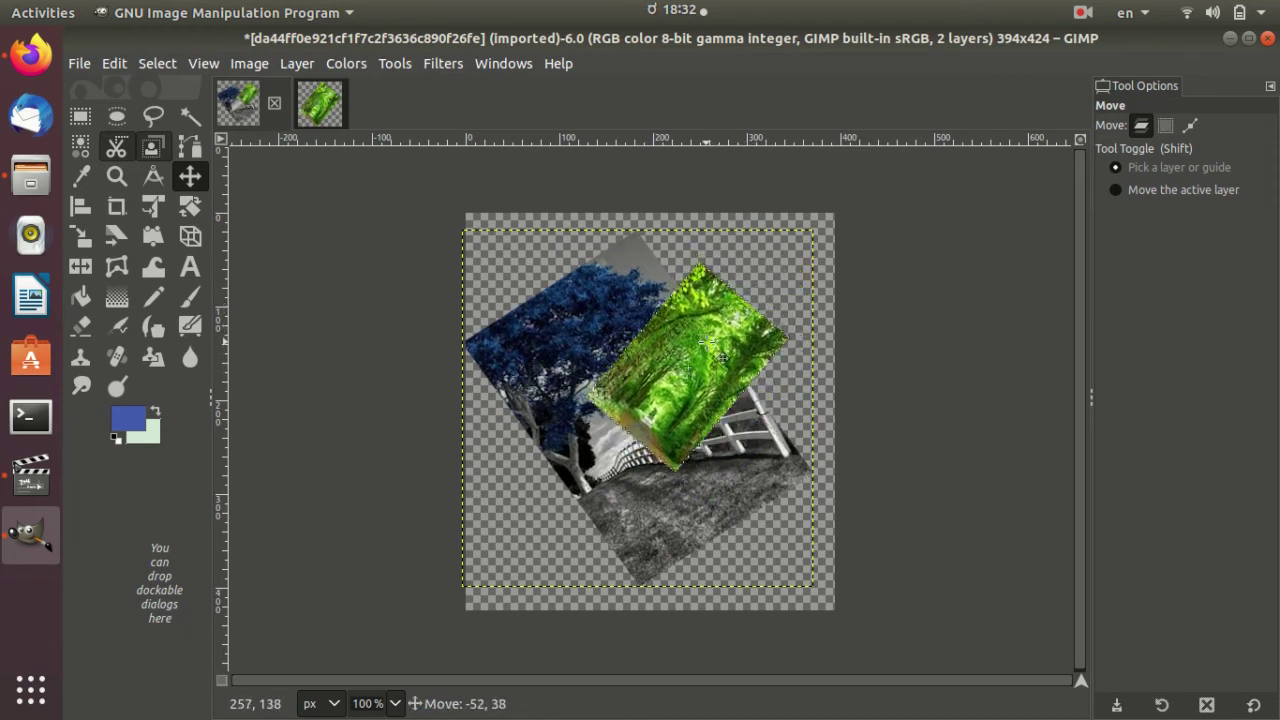
# Step: Enlarge the forest selection proportionally and shift it down over the lower-right part of the tree picture
pyautogui.click(80, 236)
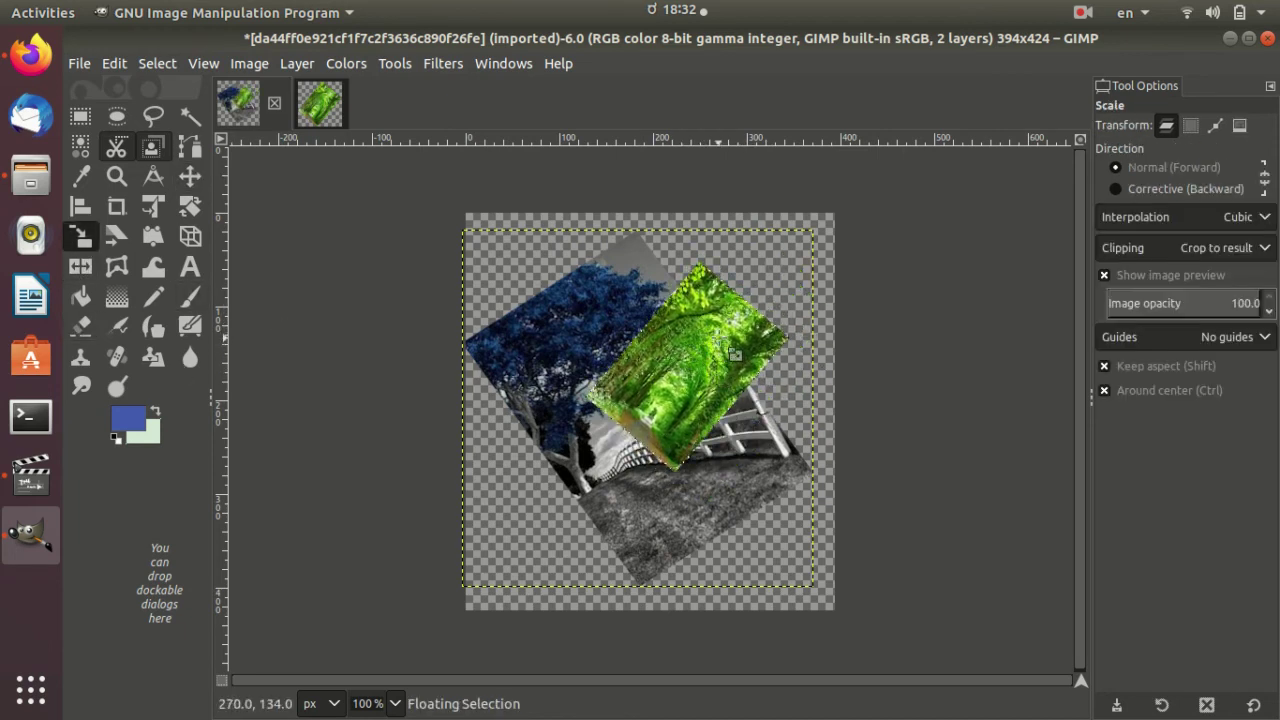
pyautogui.click(744, 354)
pyautogui.moveTo(744, 346); pyautogui.dragTo(740, 395)
pyautogui.click(190, 176)
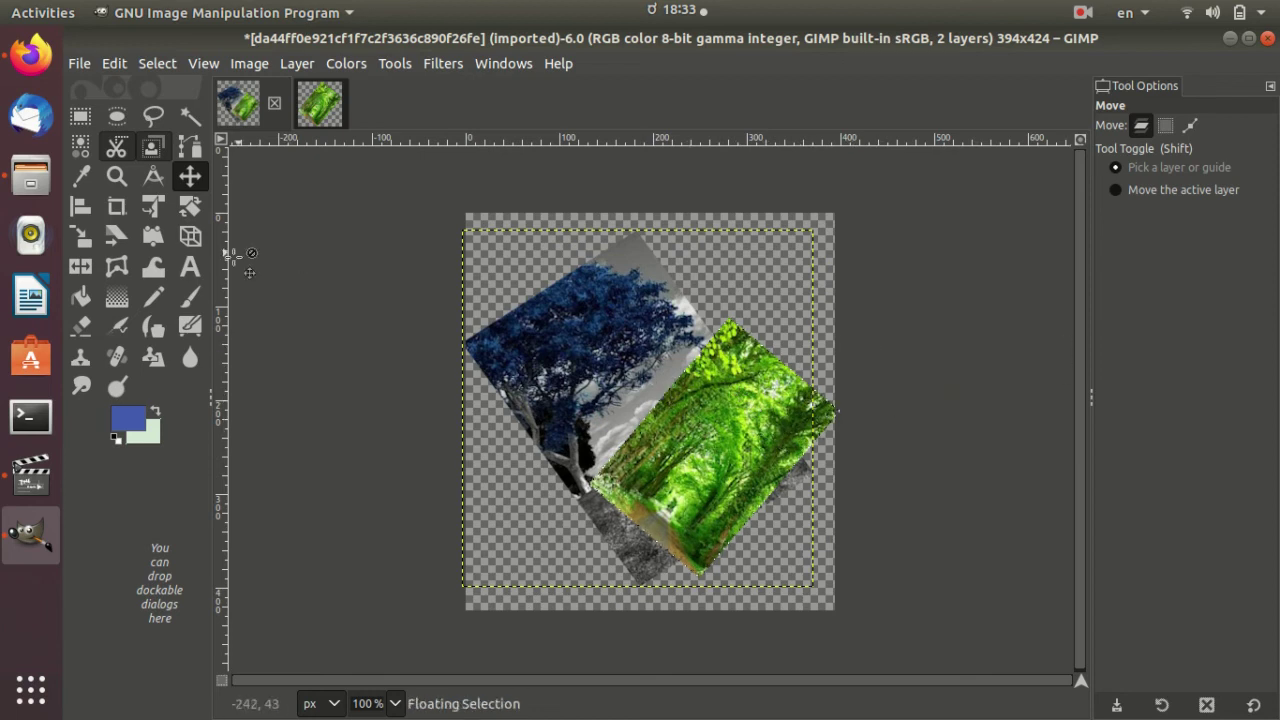
# Step: Rescale the forest selection around its center to about 287 × 293 px and close the scaling dialog
pyautogui.click(83, 240)
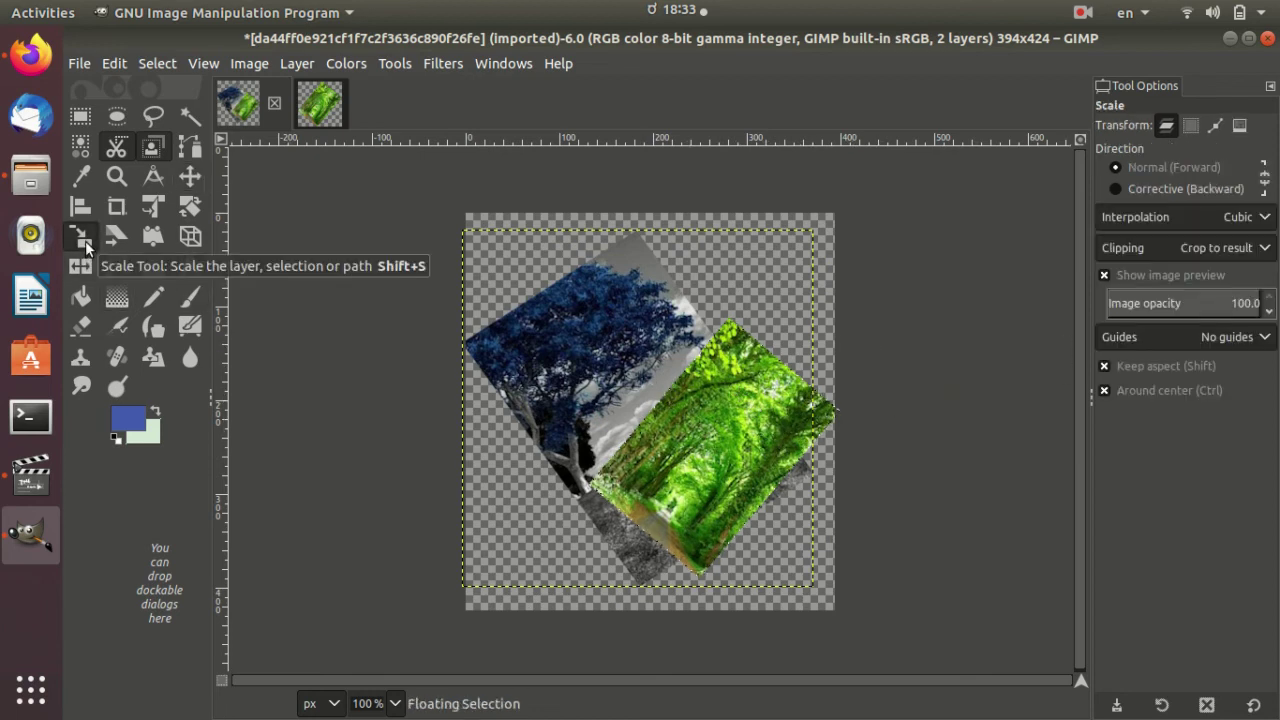
pyautogui.click(713, 435)
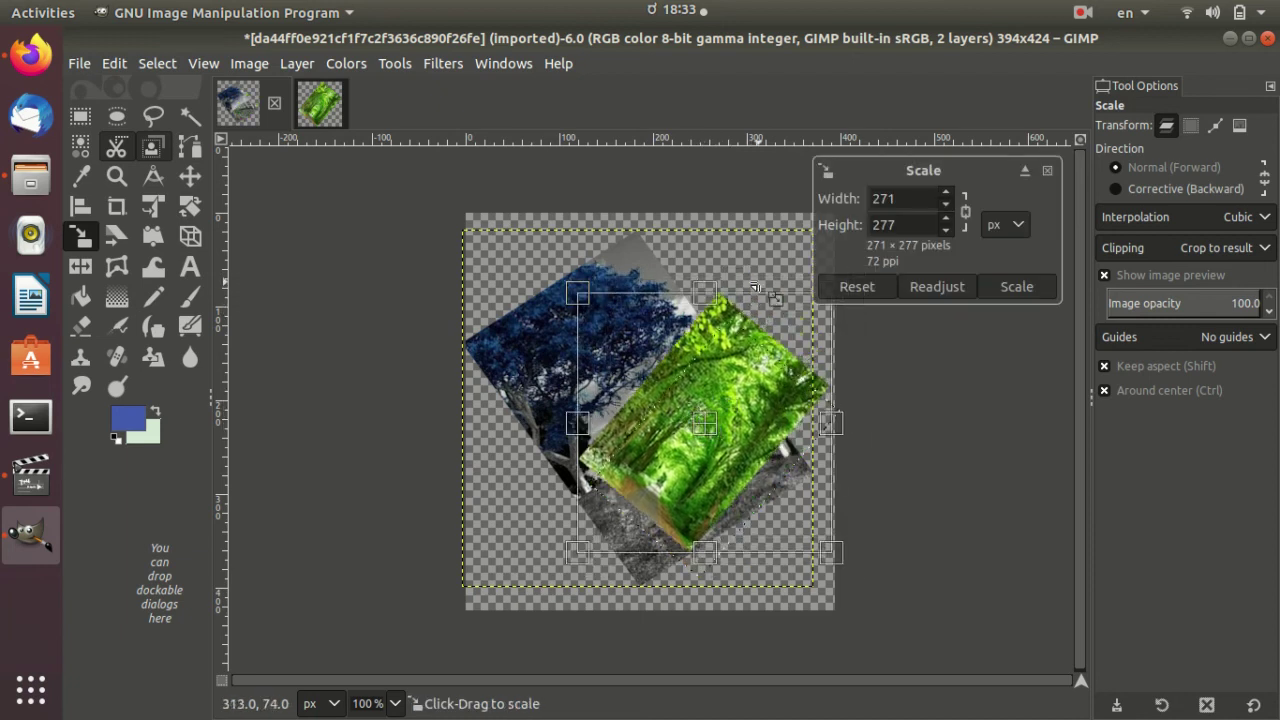
pyautogui.moveTo(718, 298); pyautogui.dragTo(754, 425)
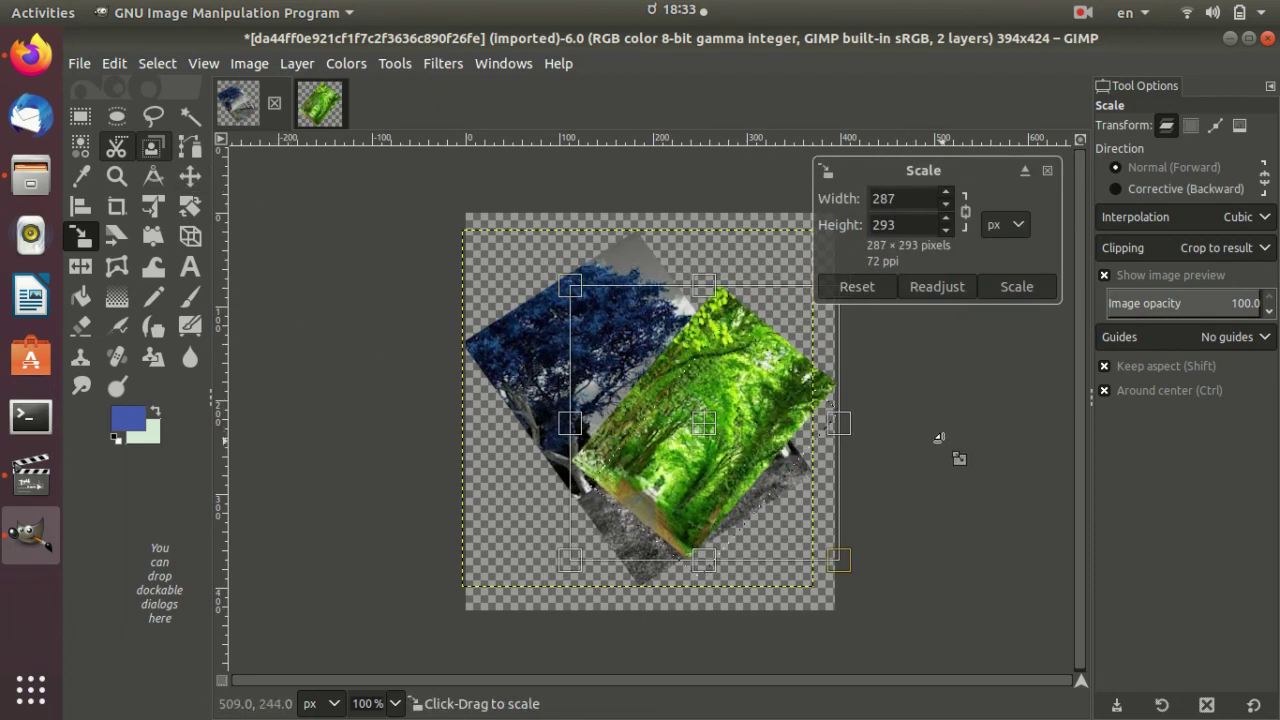
pyautogui.press('Return')
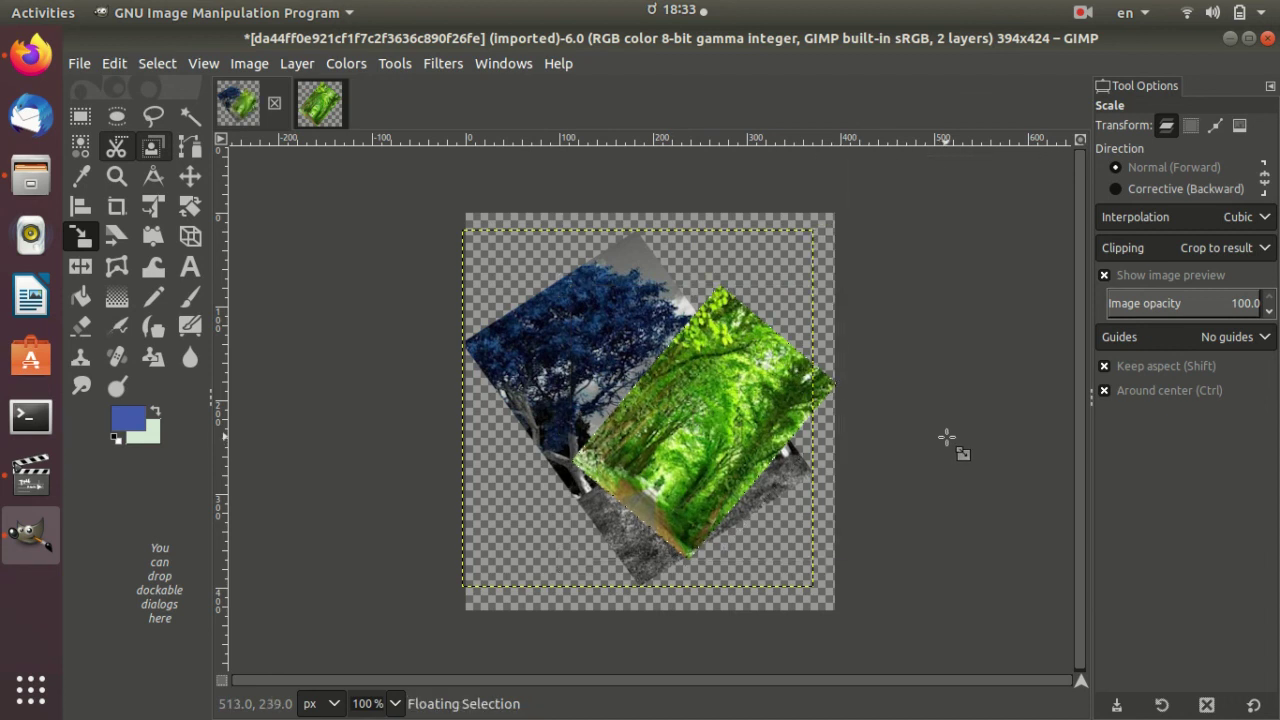
pyautogui.click(946, 437)
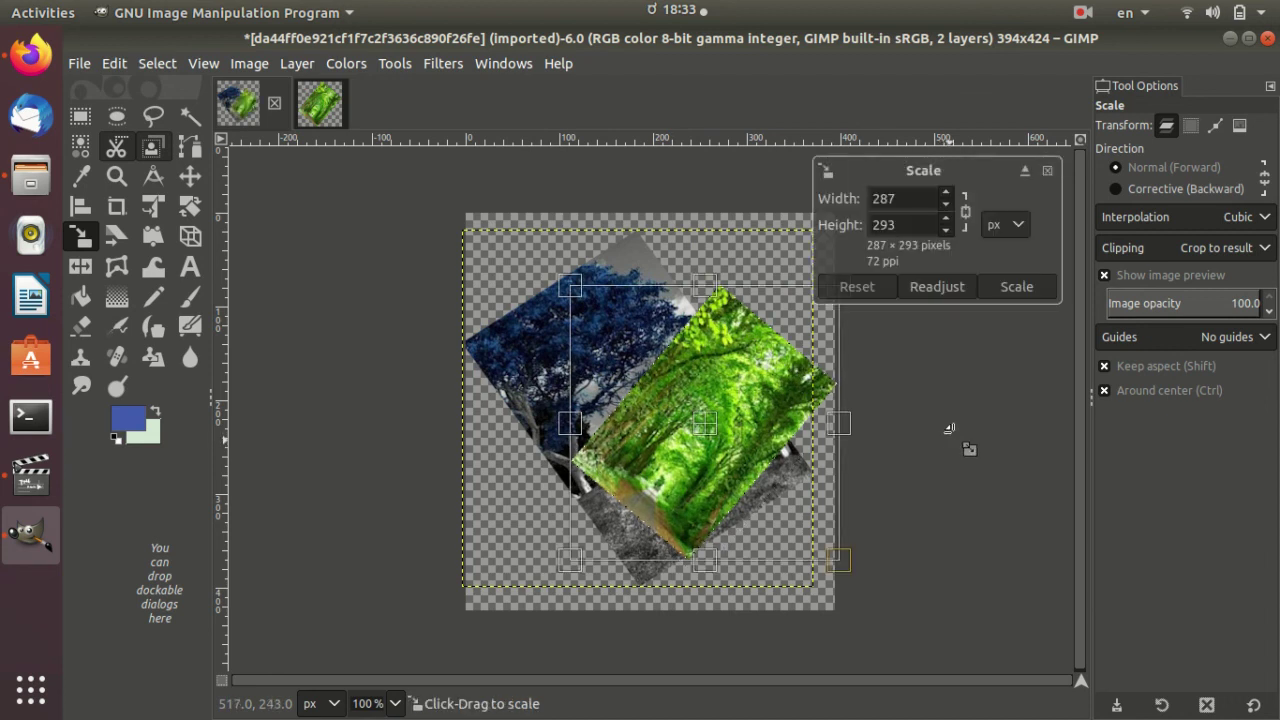
pyautogui.click(1047, 172)
# Step: Move the forest selection slightly up and right over the tree picture and anchor it to the layer
pyautogui.click(188, 180)
pyautogui.moveTo(637, 399); pyautogui.dragTo(715, 396)
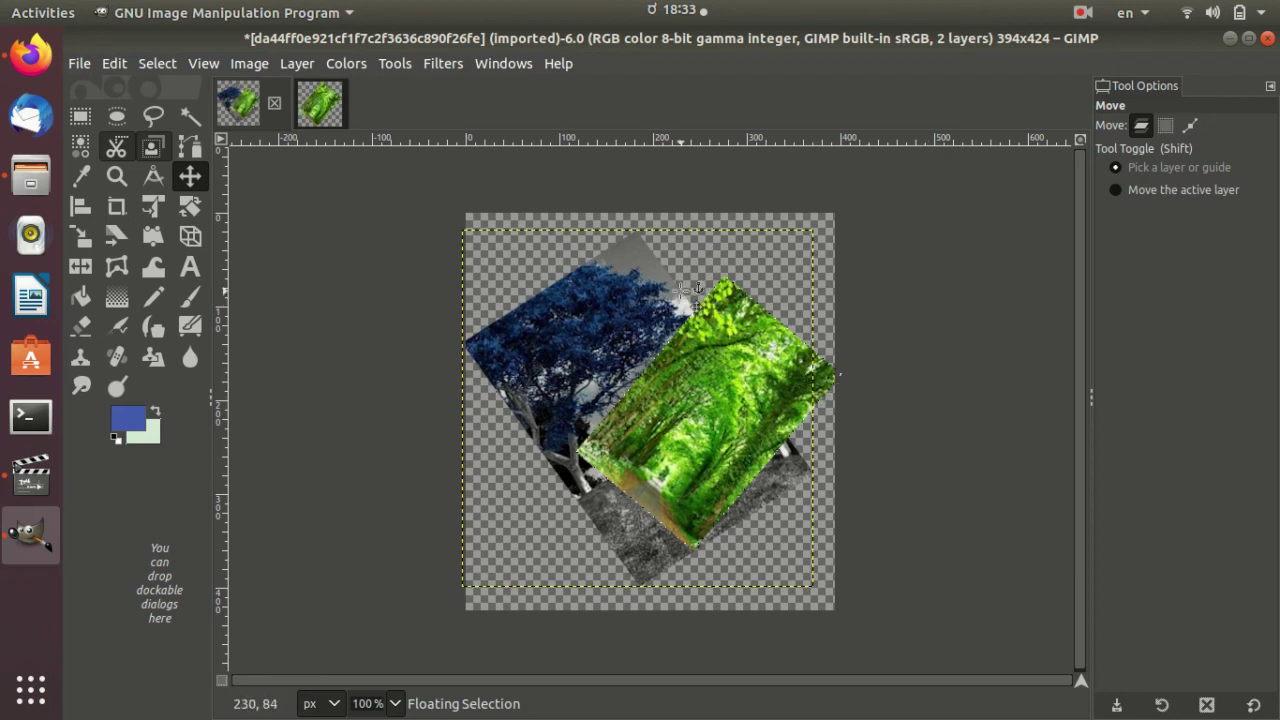
pyautogui.click(630, 318)
# Step: Move the merged tree and forest layer so that its left edge lines up with the canvas's left edge
pyautogui.moveTo(627, 286); pyautogui.dragTo(611, 316)
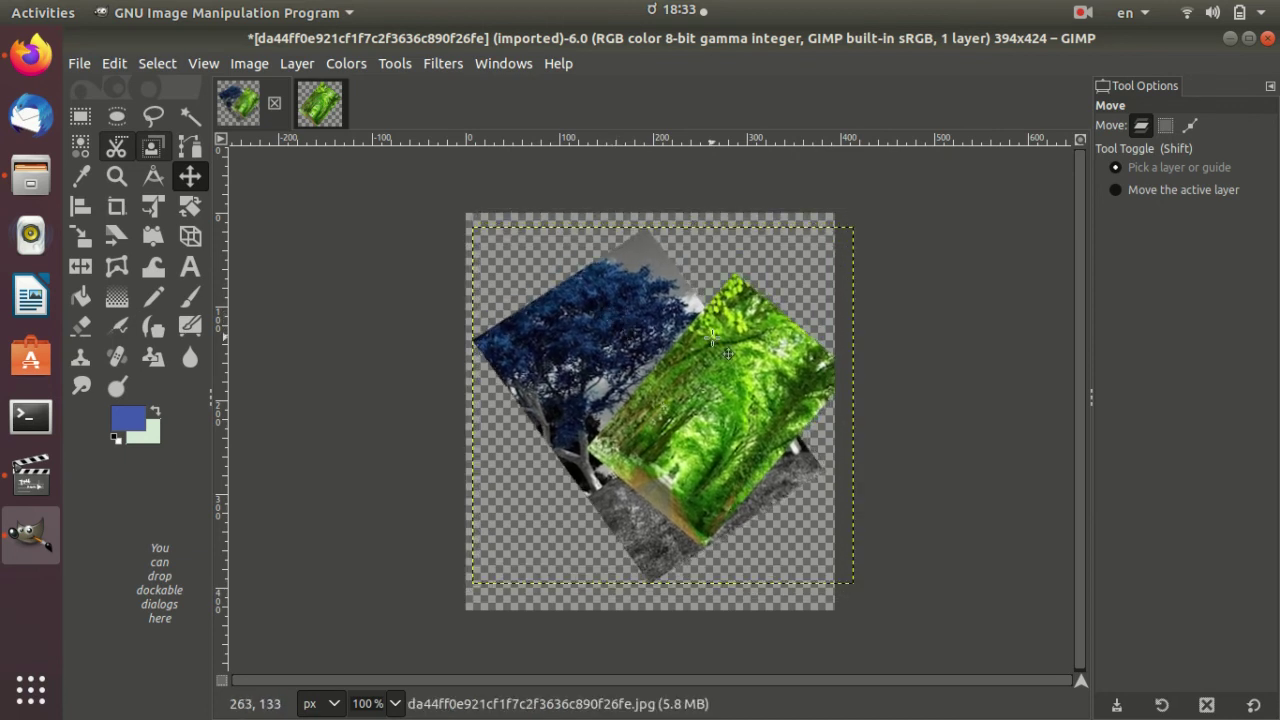
pyautogui.moveTo(712, 340); pyautogui.dragTo(714, 342)
pyautogui.moveTo(783, 441)
pyautogui.mouseDown()
pyautogui.moveTo(638, 474)
pyautogui.moveTo(726, 564)
pyautogui.moveTo(775, 439)
pyautogui.mouseUp()
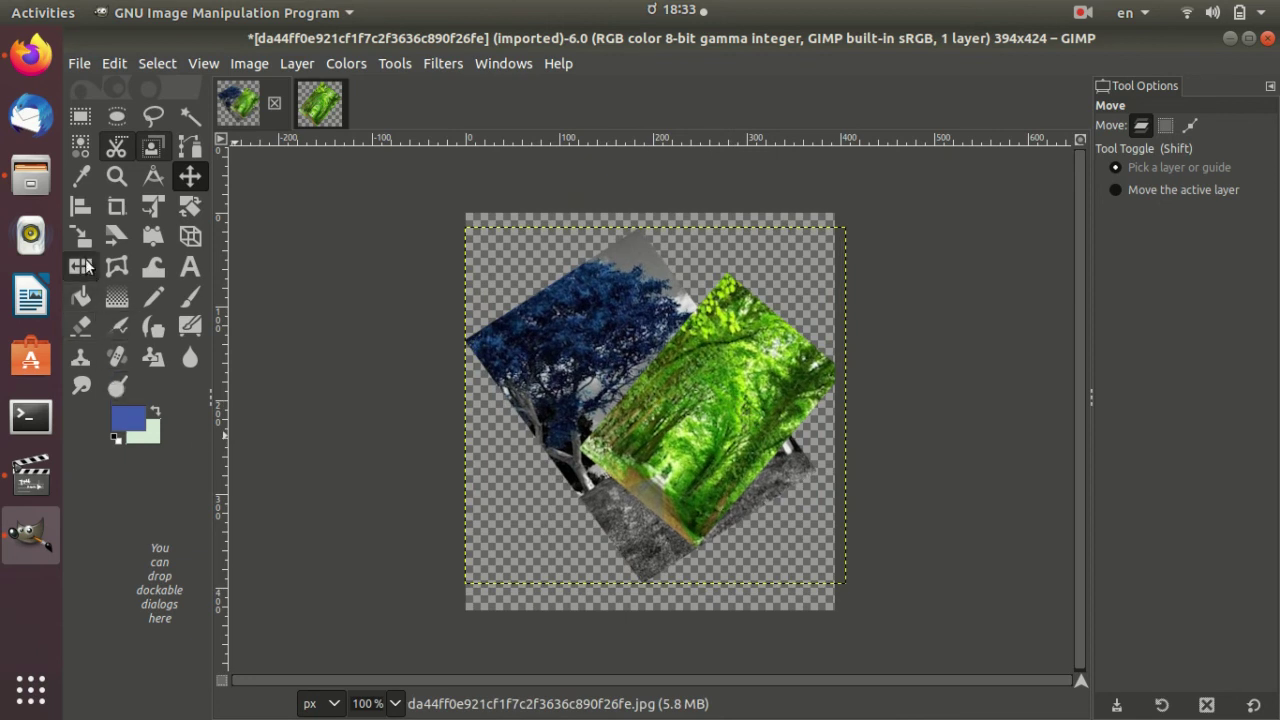
# Step: Scale the merged layer down around its center to about 394 × 369 px
pyautogui.click(84, 238)
pyautogui.click(580, 318)
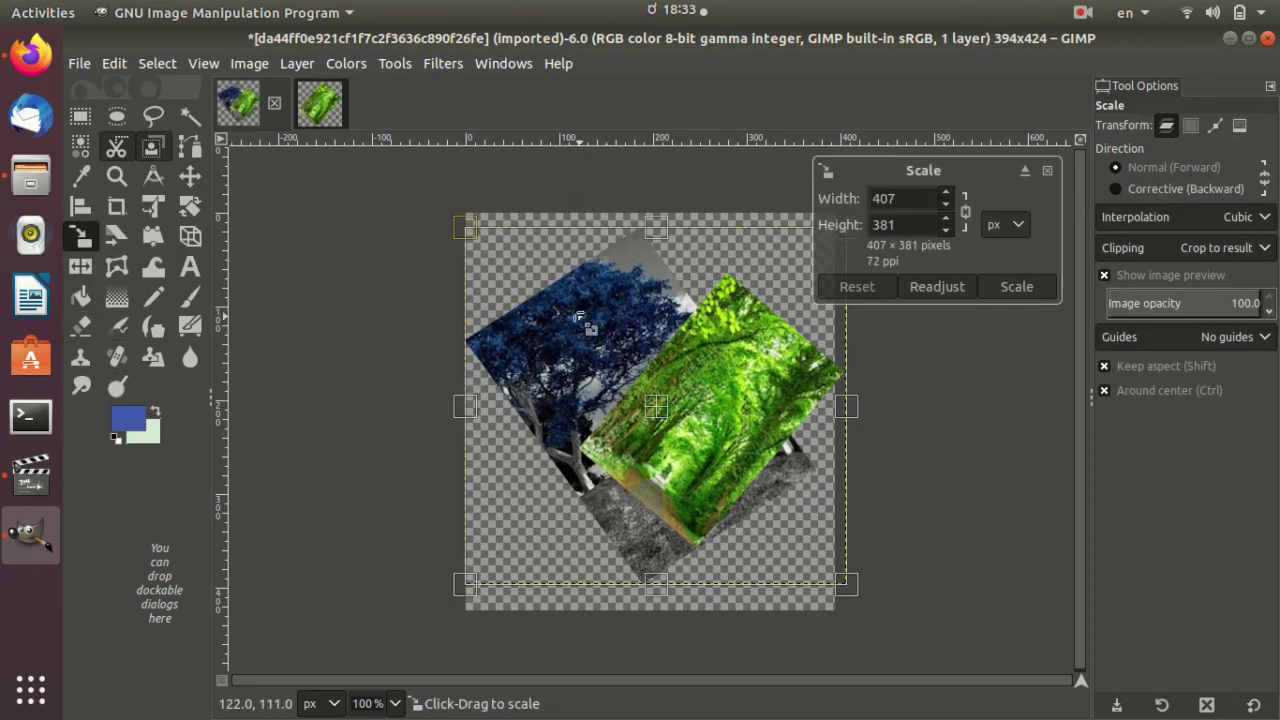
pyautogui.moveTo(467, 234); pyautogui.dragTo(576, 340)
pyautogui.moveTo(697, 391); pyautogui.dragTo(349, 349)
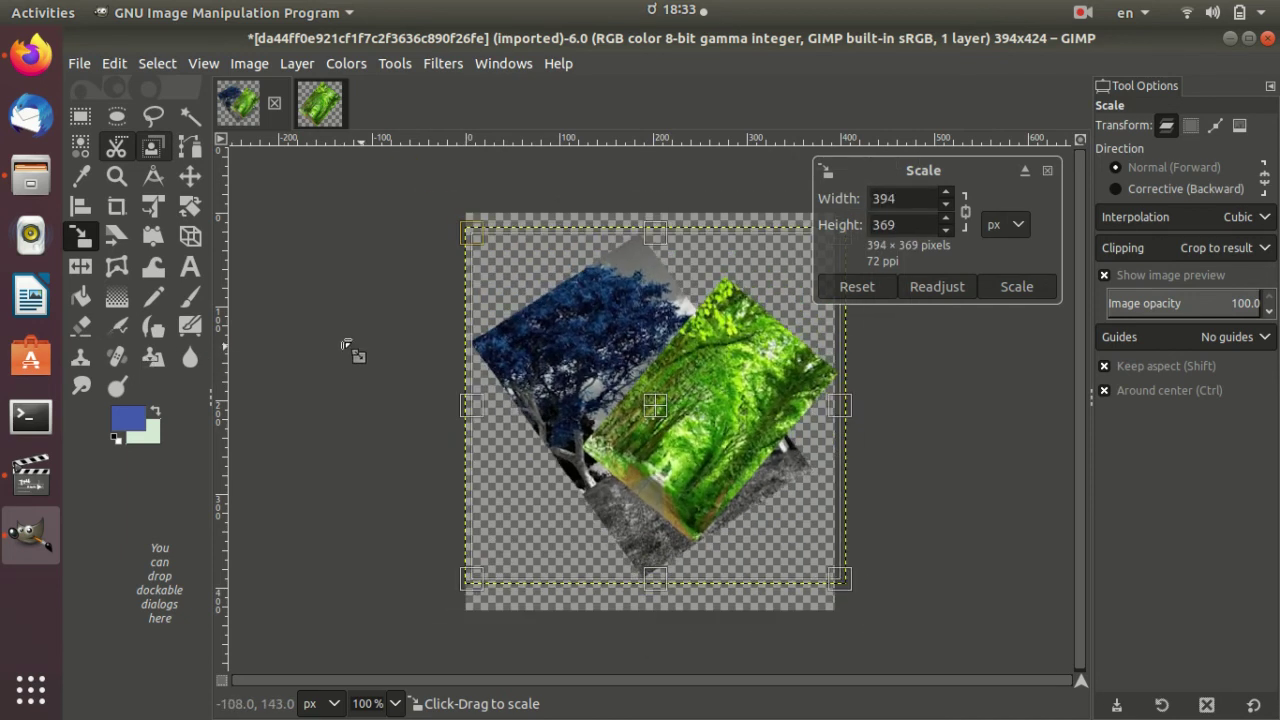
# Step: Rotate the whole combined image freehand with the Rotate tool
pyautogui.click(194, 212)
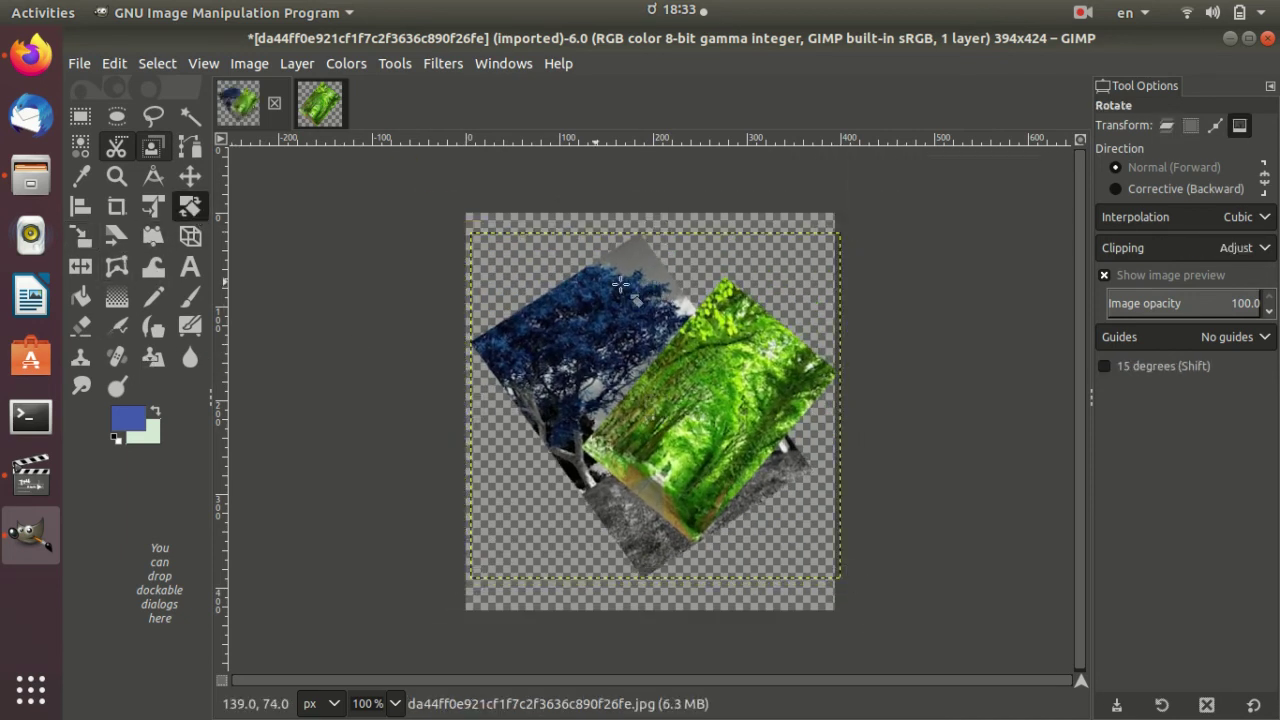
pyautogui.moveTo(563, 255); pyautogui.dragTo(565, 335)
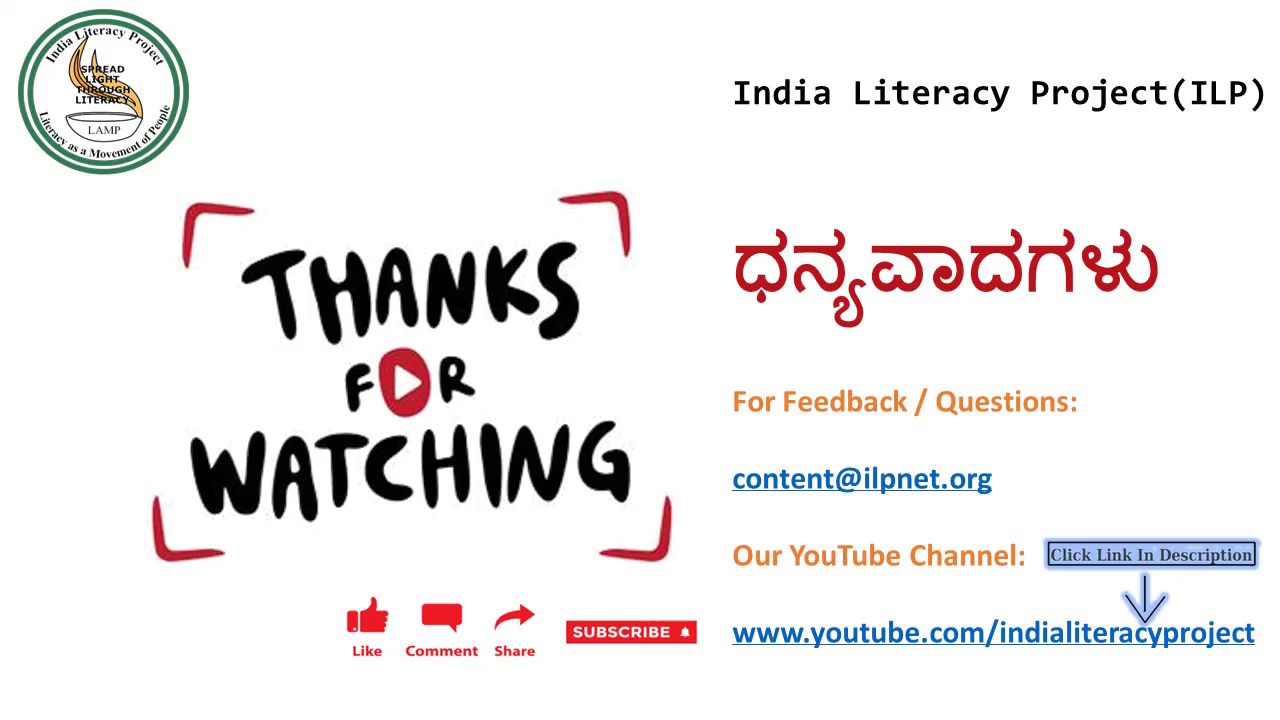